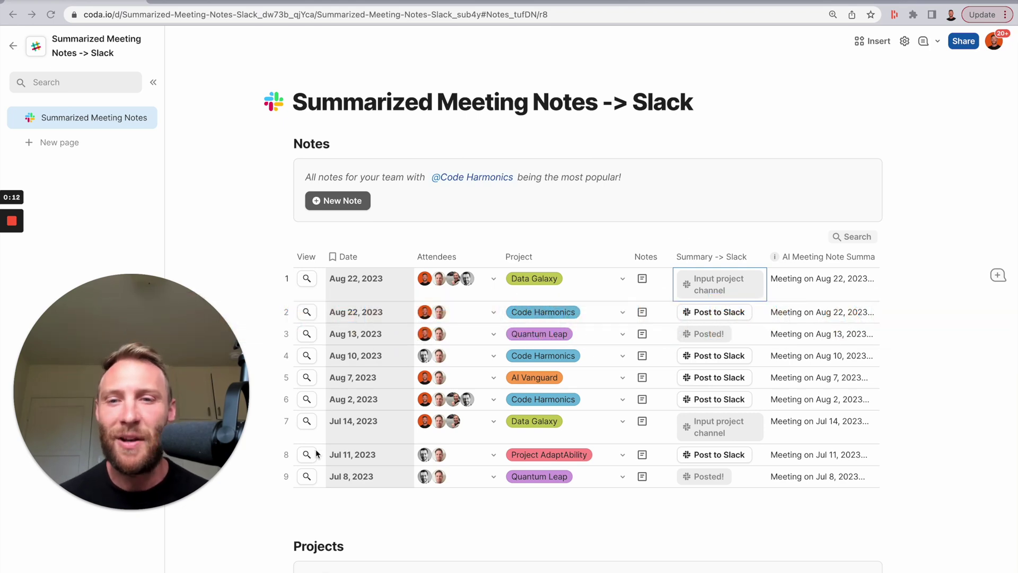
Open the last entry of the Notes table, Jul 8, 2023, and examine its AI summary and meeting notes.
{"action": "left_click", "coordinate": [307, 473]}
{"action": "scroll", "coordinate": [545, 313], "scroll_direction": "down", "scroll_amount": 3}
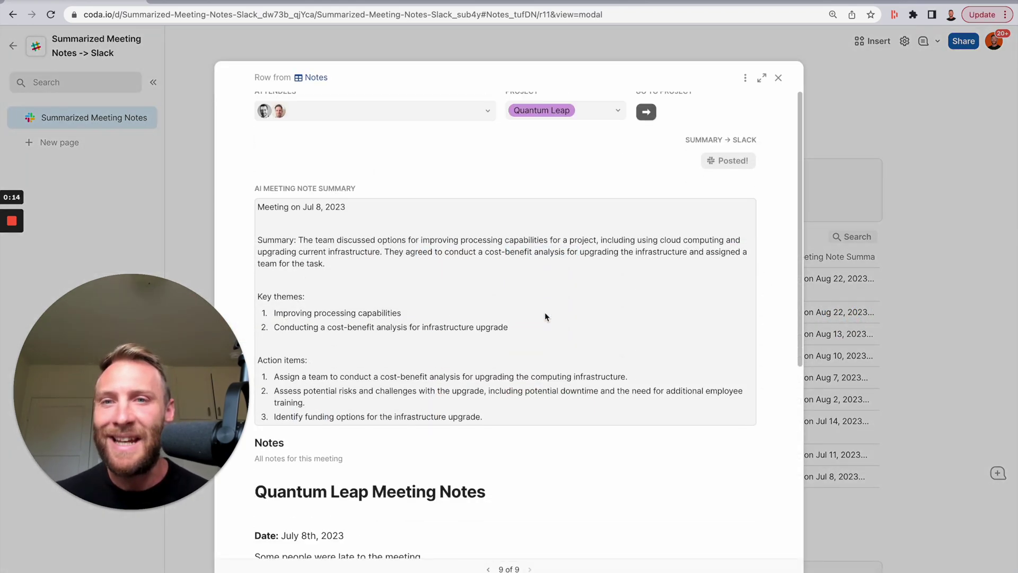
{"action": "scroll", "coordinate": [545, 311], "scroll_direction": "up", "scroll_amount": 3}
{"action": "scroll", "coordinate": [722, 192], "scroll_direction": "up", "scroll_amount": 1}
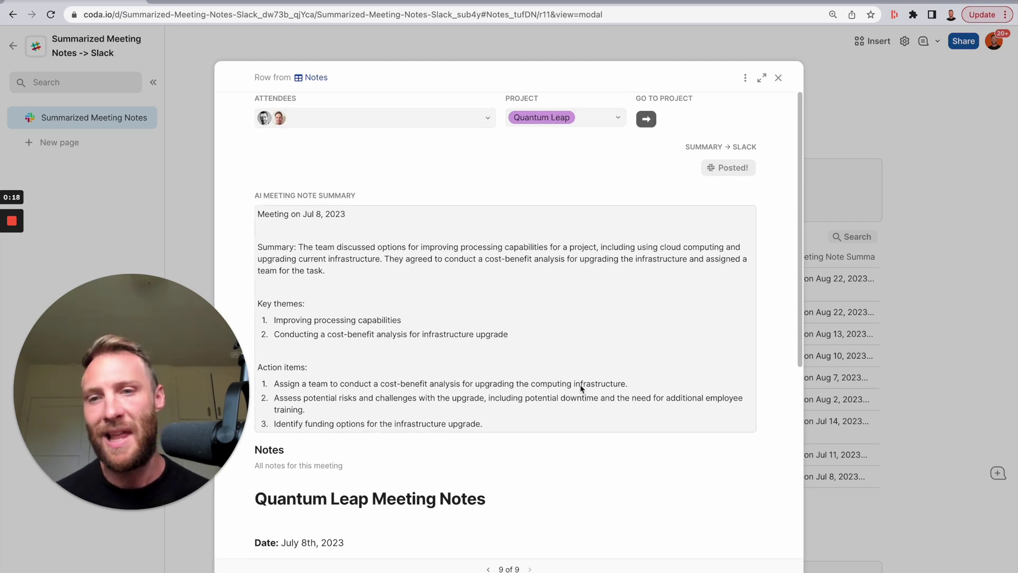
{"action": "scroll", "coordinate": [581, 384], "scroll_direction": "down", "scroll_amount": 5}
{"action": "scroll", "coordinate": [607, 439], "scroll_direction": "up", "scroll_amount": 4}
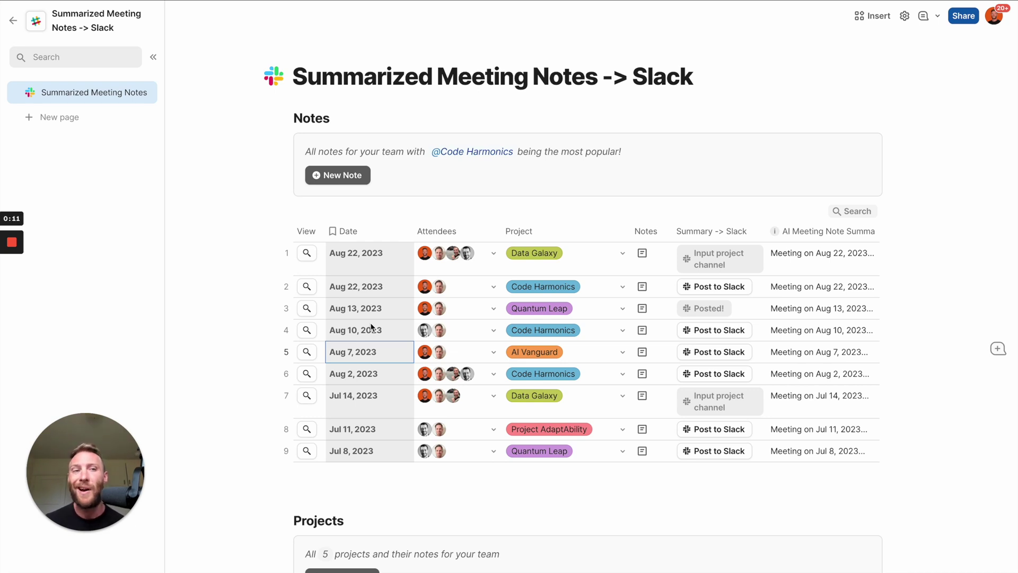
Add the line "Some people were late to the meeting" below the date in the Jul 8, 2023 Quantum Leap meeting notes, then close the entry.
{"action": "scroll", "coordinate": [326, 365], "scroll_direction": "down", "scroll_amount": 2}
{"action": "left_click", "coordinate": [307, 361]}
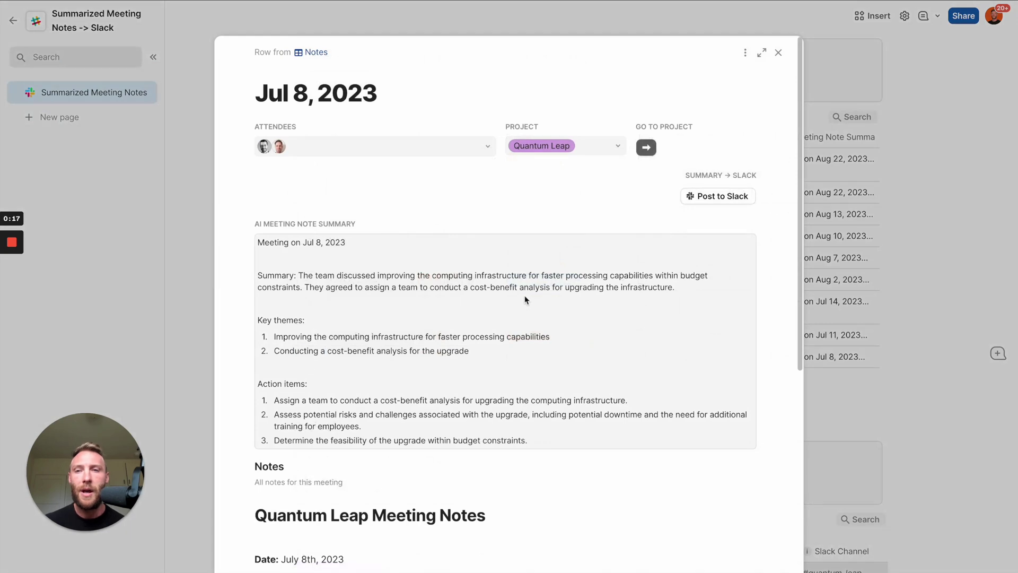
{"action": "scroll", "coordinate": [520, 352], "scroll_direction": "down", "scroll_amount": 6}
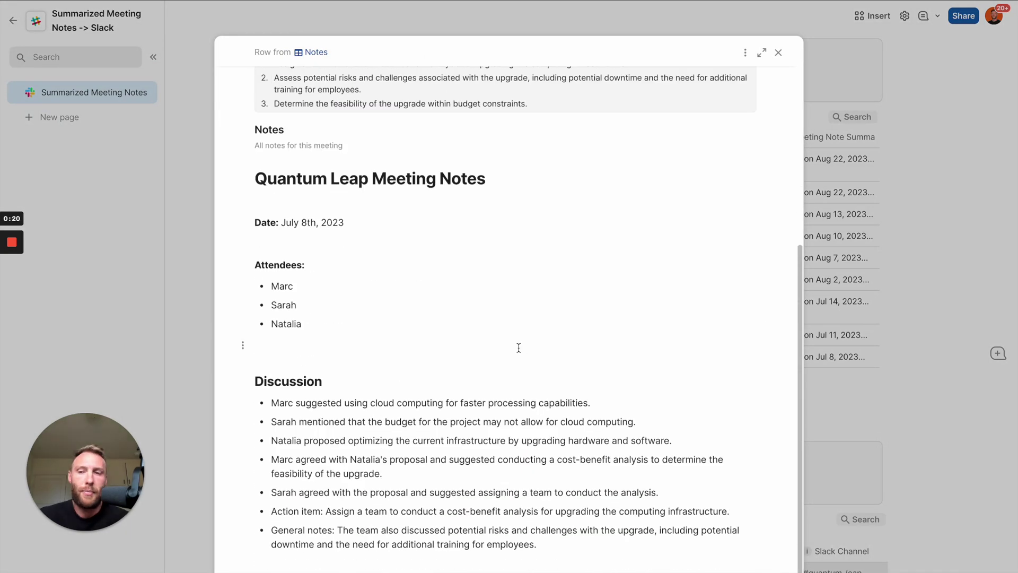
{"action": "scroll", "coordinate": [519, 348], "scroll_direction": "up", "scroll_amount": 6}
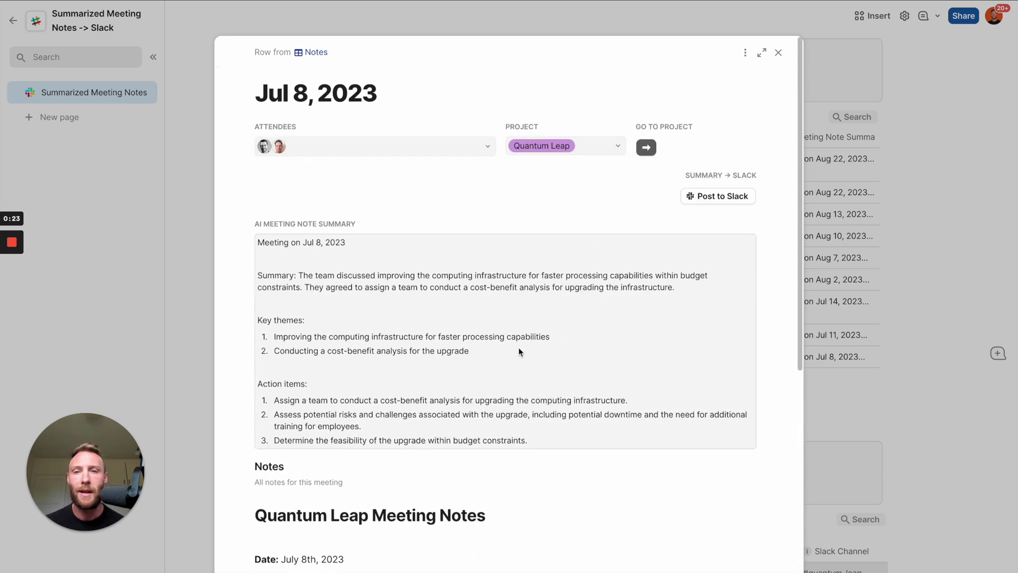
{"action": "scroll", "coordinate": [472, 426], "scroll_direction": "down", "scroll_amount": 5}
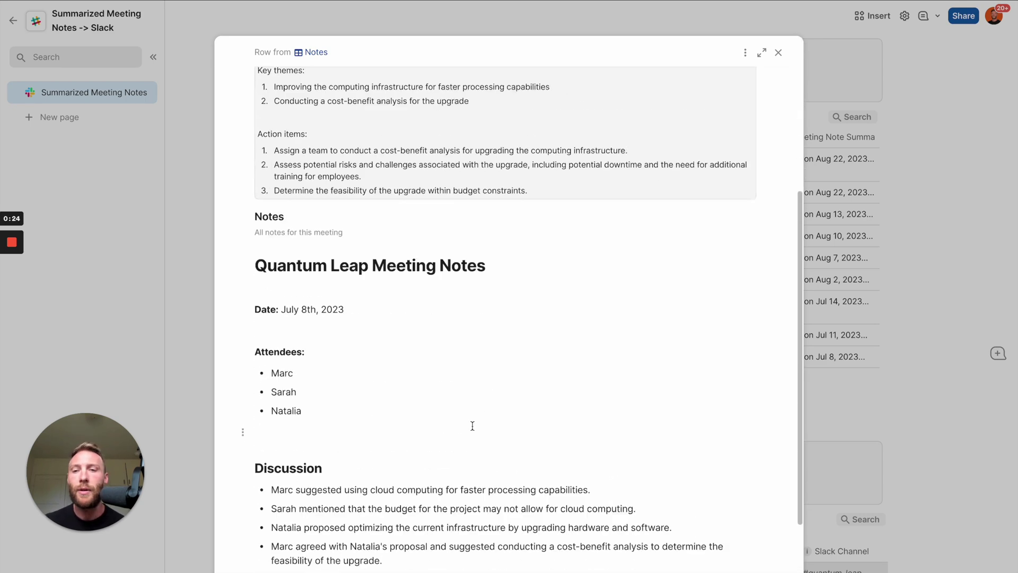
{"action": "left_click", "coordinate": [314, 335]}
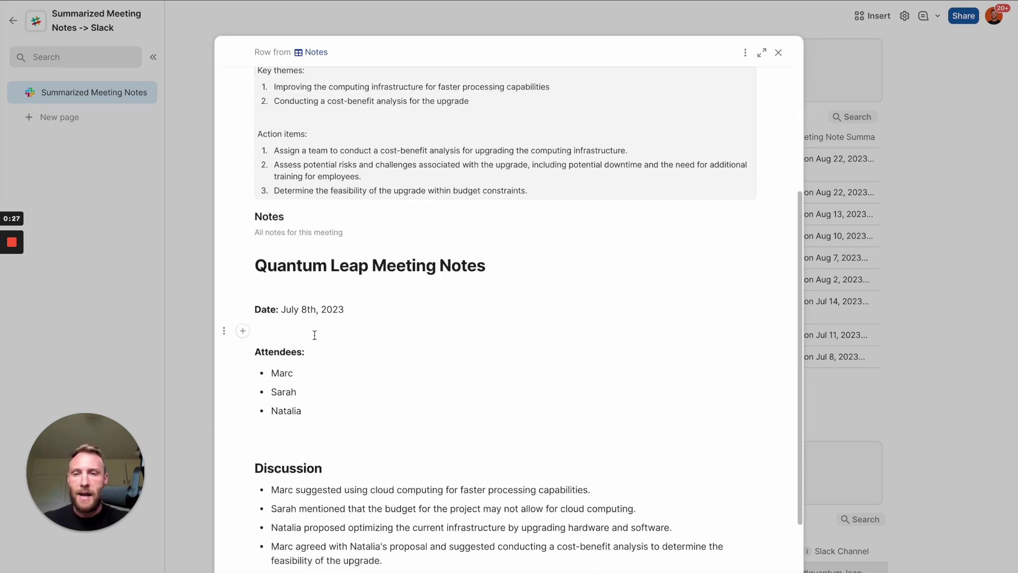
{"action": "type", "text": "Some "}
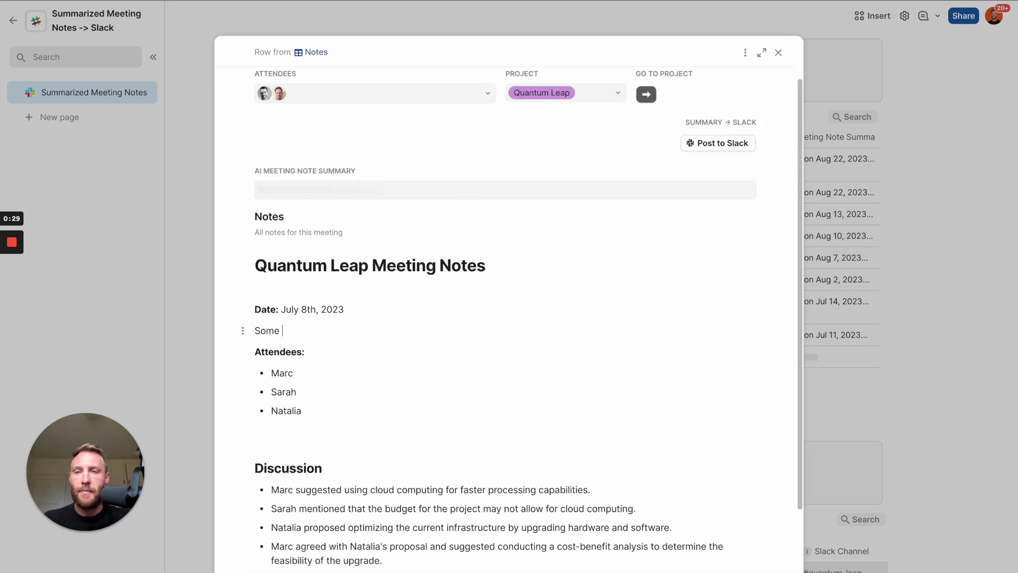
{"action": "type", "text": "people were late to the meeting"}
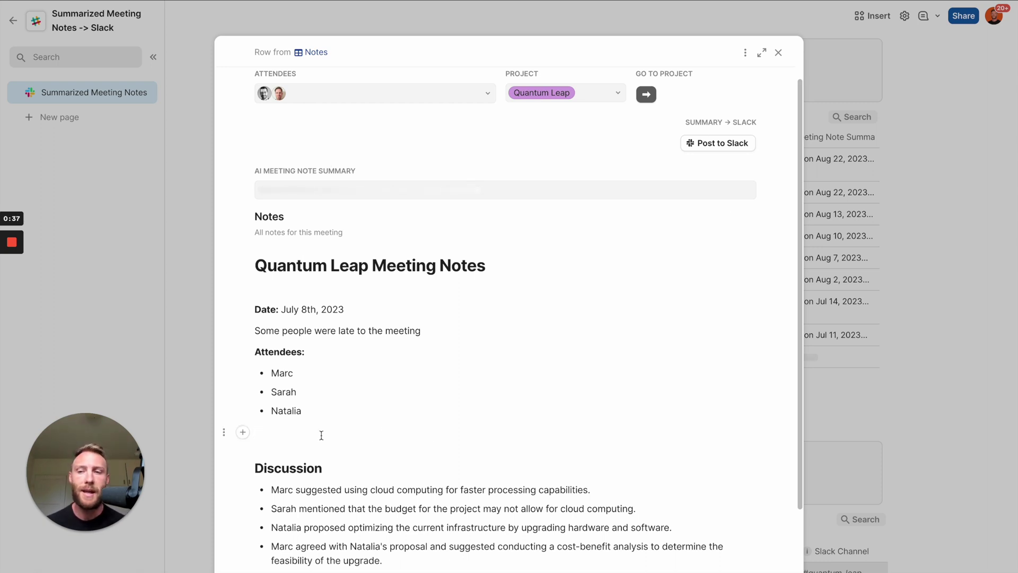
{"action": "scroll", "coordinate": [542, 392], "scroll_direction": "down", "scroll_amount": 1}
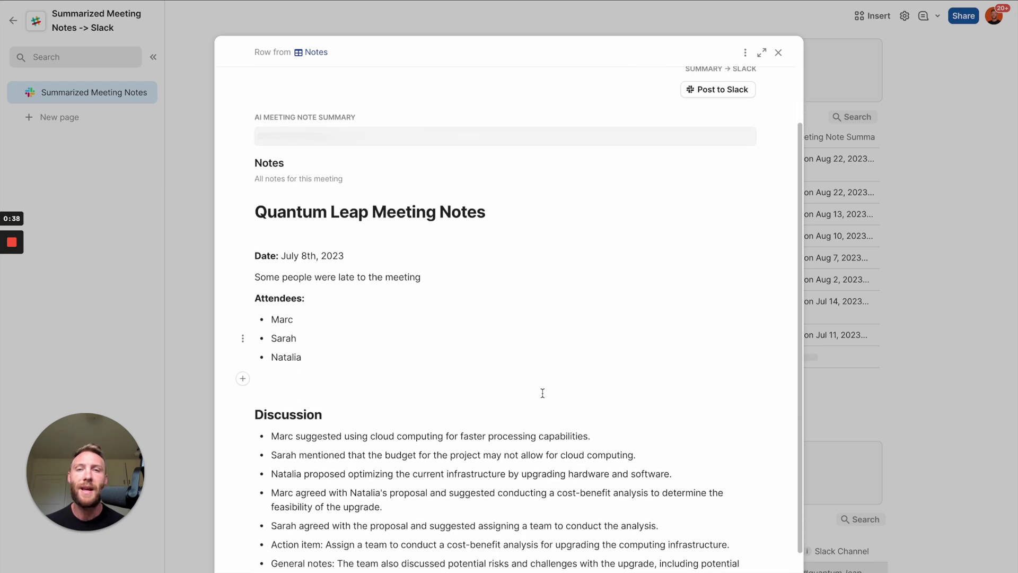
{"action": "scroll", "coordinate": [542, 393], "scroll_direction": "up", "scroll_amount": 3}
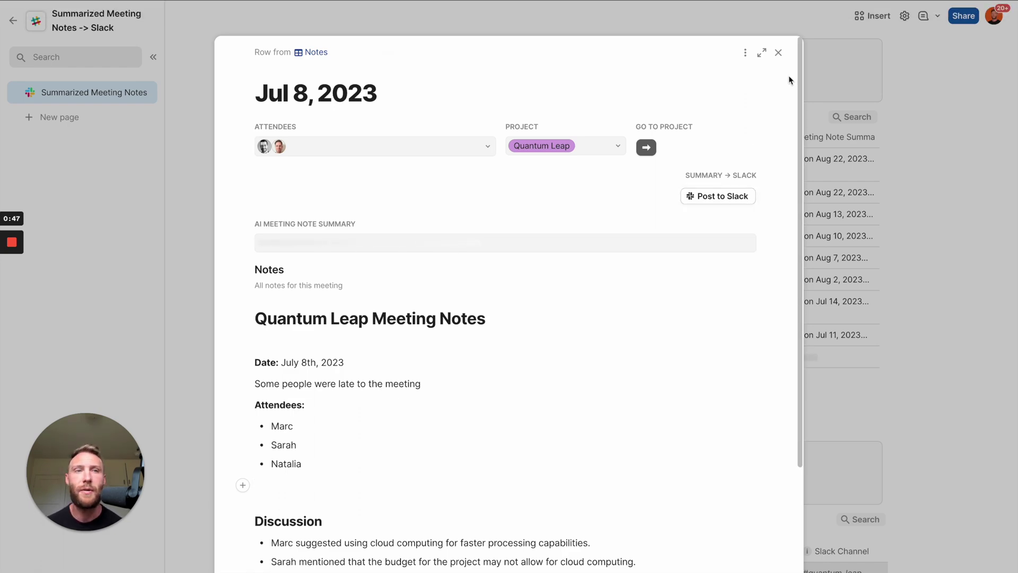
{"action": "left_click", "coordinate": [779, 52]}
Examine the projects and their assigned Slack channels in the Projects table.
{"action": "scroll", "coordinate": [537, 374], "scroll_direction": "down", "scroll_amount": 5}
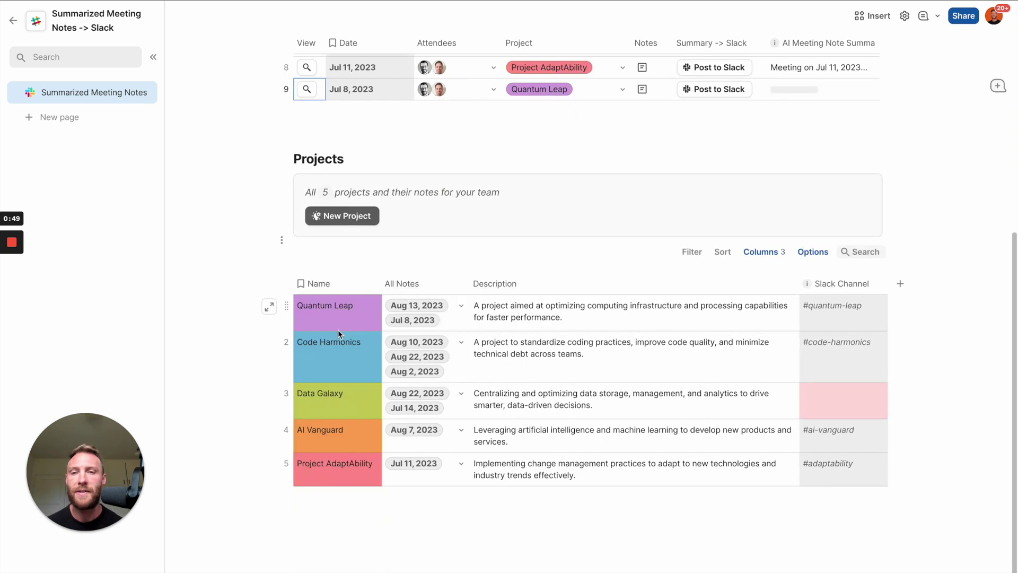
{"action": "left_click_drag", "start_coordinate": [340, 333], "coordinate": [817, 377]}
{"action": "left_click_drag", "start_coordinate": [856, 320], "coordinate": [853, 470]}
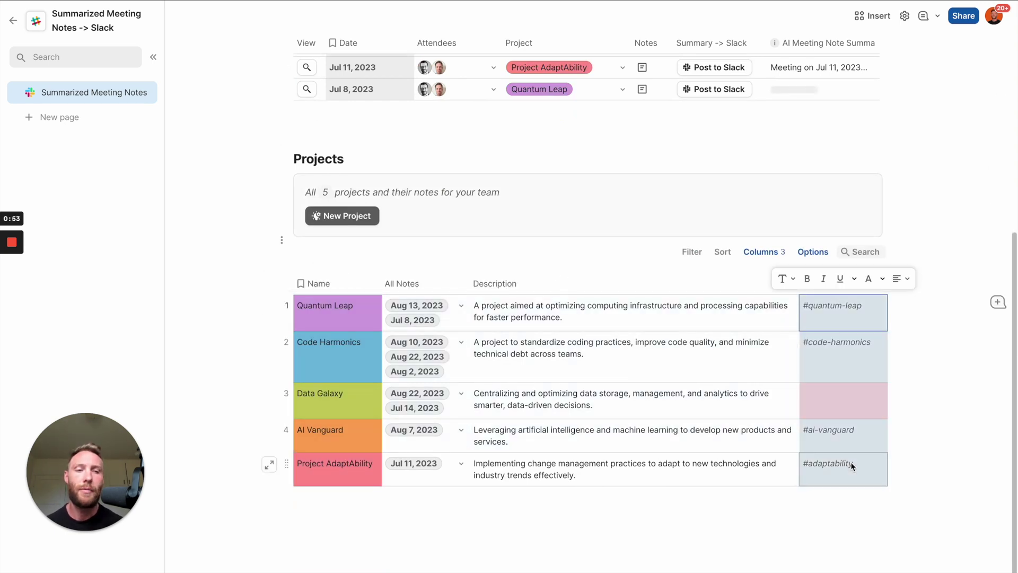
Post the AI summary of the Jul 8, 2023 Quantum Leap meeting to Slack and close the entry.
{"action": "scroll", "coordinate": [659, 395], "scroll_direction": "up", "scroll_amount": 4}
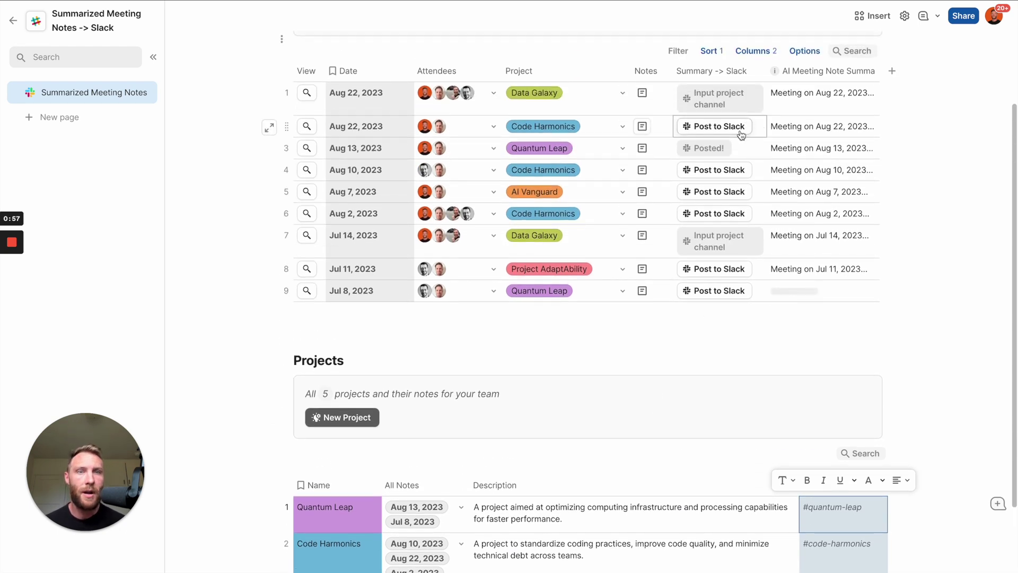
{"action": "left_click", "coordinate": [306, 291]}
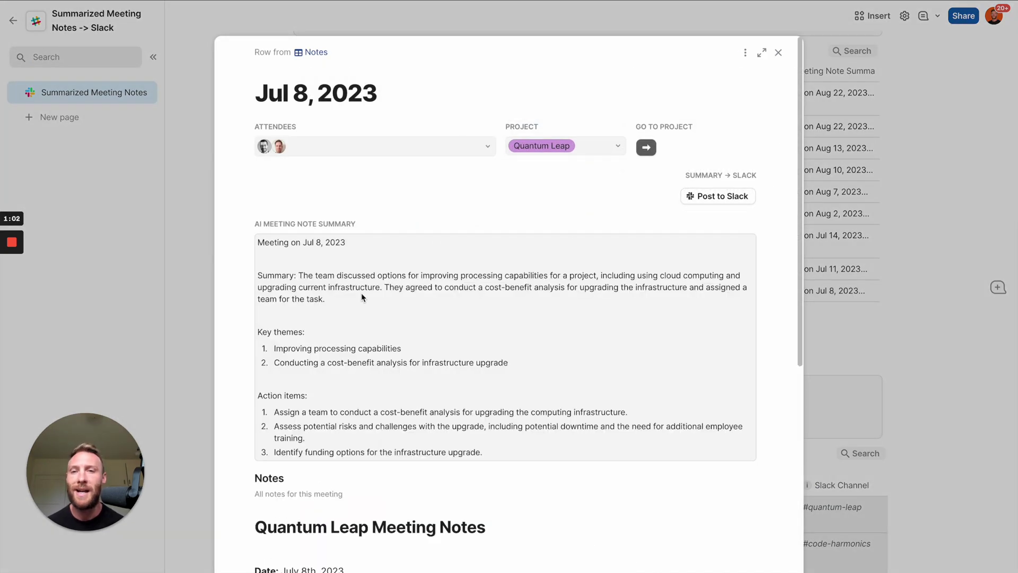
{"action": "left_click", "coordinate": [711, 197]}
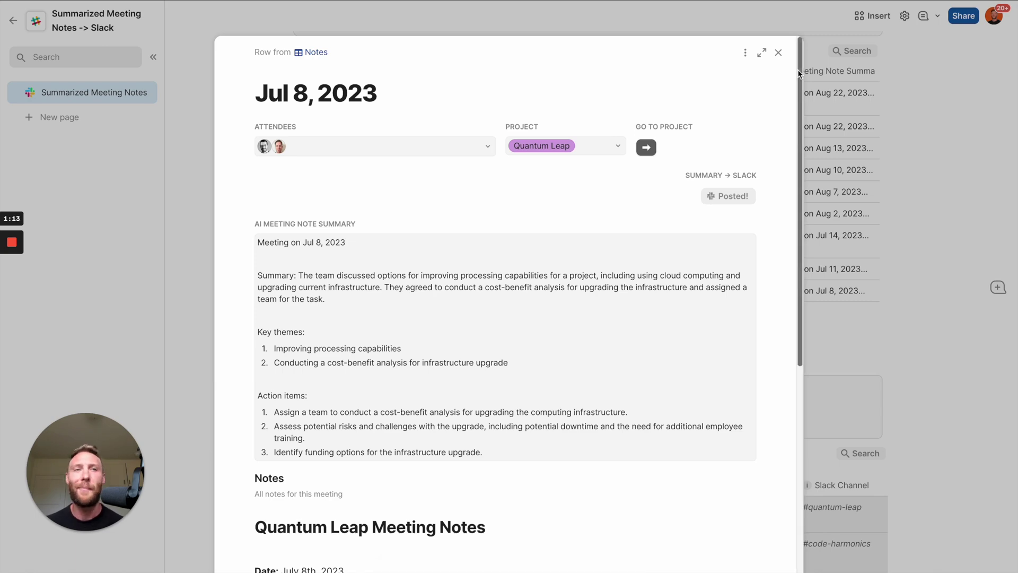
{"action": "left_click", "coordinate": [778, 53]}
Create a new doc through coda.new and title its page "Auto Meeting Note Summary".
{"action": "key", "text": "ctrl+t"}
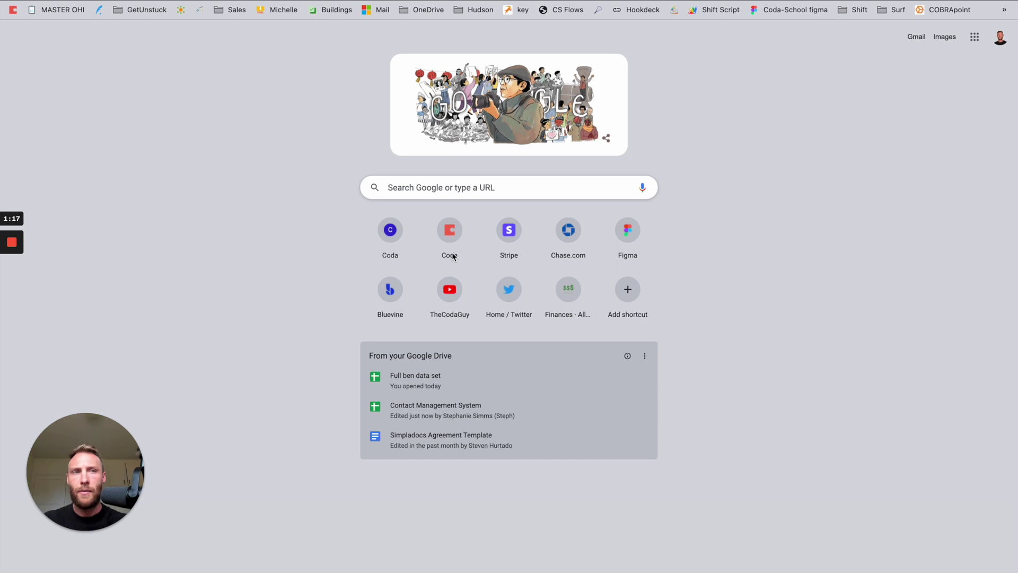
{"action": "left_click", "coordinate": [523, 190]}
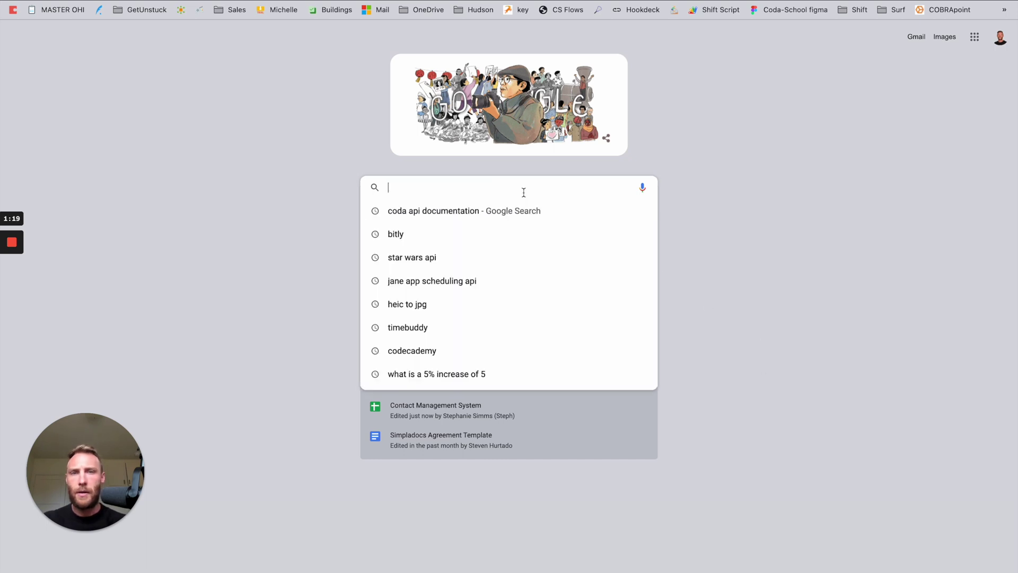
{"action": "type", "text": "coda."}
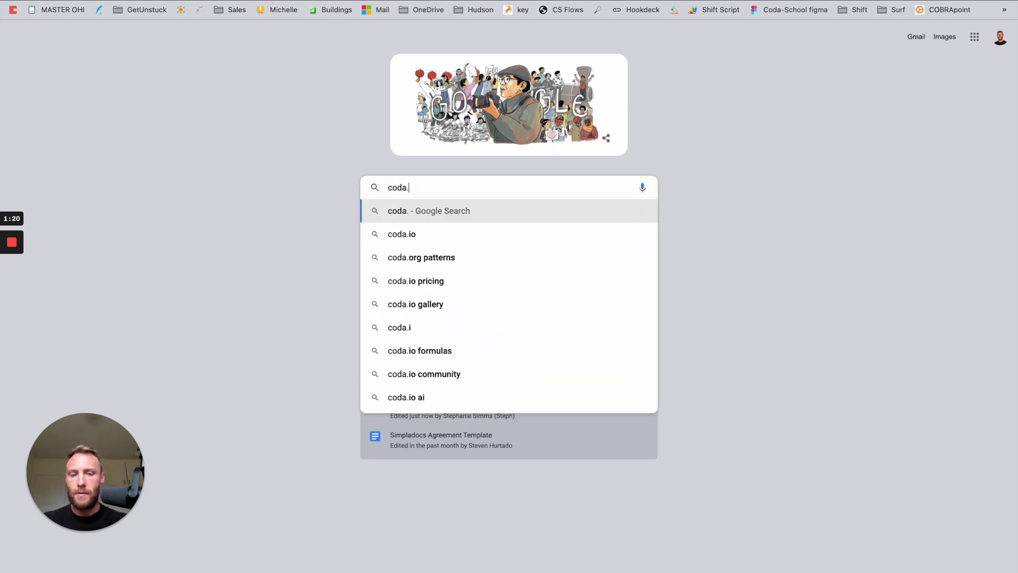
{"action": "type", "text": "new"}
{"action": "left_click", "coordinate": [525, 196]}
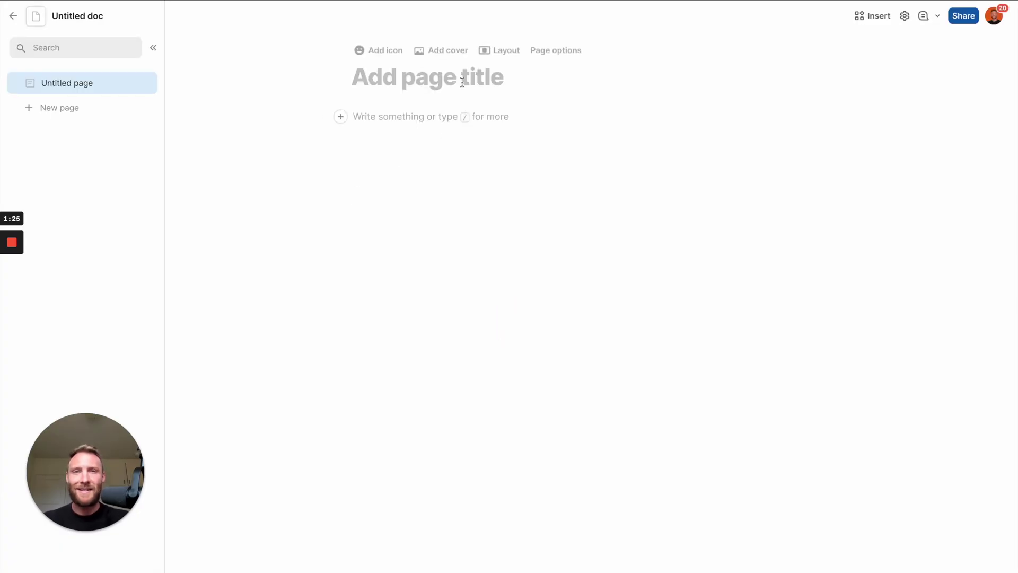
{"action": "type", "text": "Auto Me"}
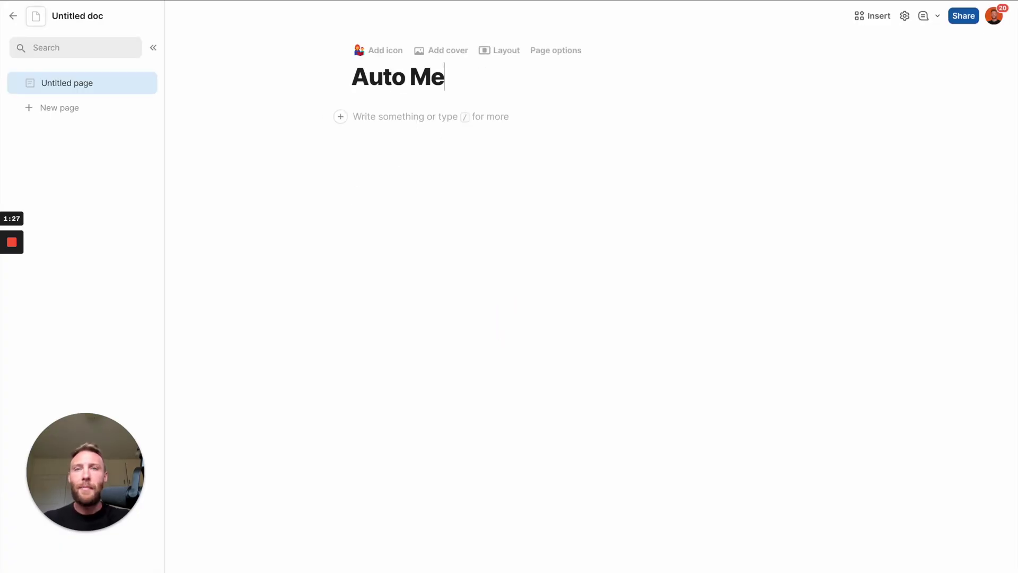
{"action": "type", "text": "eting Note Summary"}
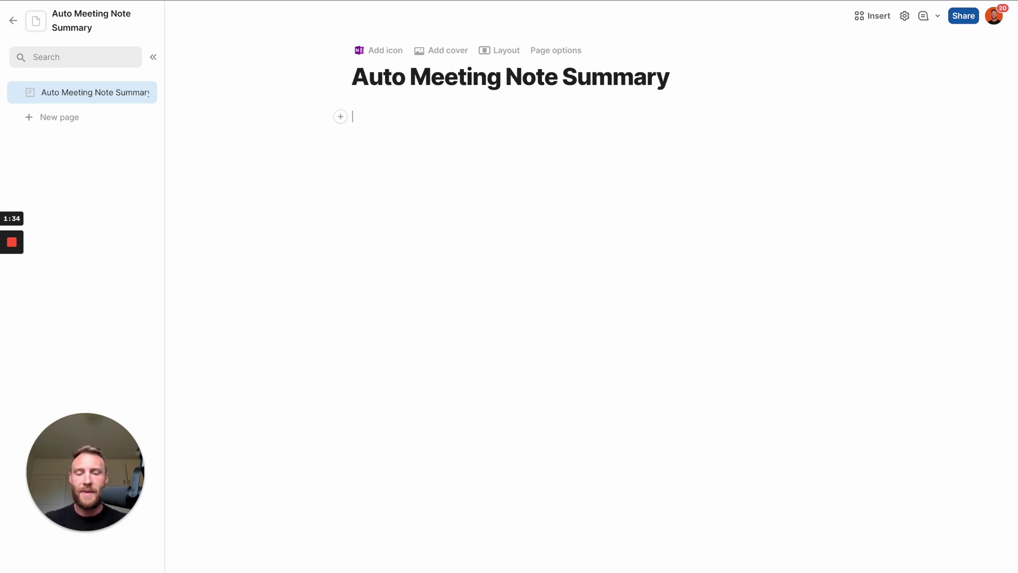
Insert two blank tables, one below the other, under the page title.
{"action": "type", "text": "/tab"}
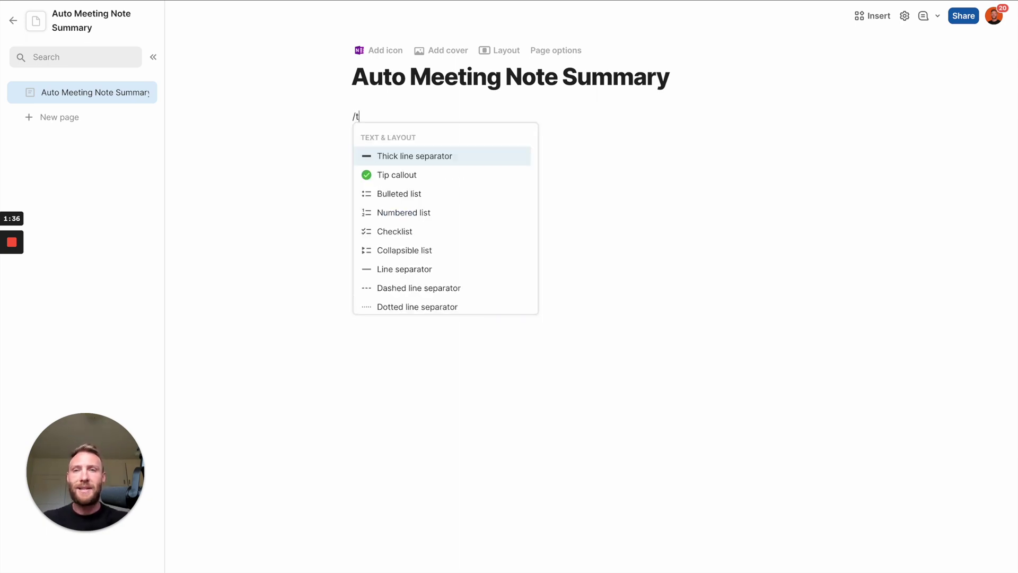
{"action": "key", "text": "Return"}
{"action": "left_click", "coordinate": [418, 277]}
{"action": "type", "text": "/tab"}
{"action": "key", "text": "Return"}
{"action": "left_click", "coordinate": [464, 340]}
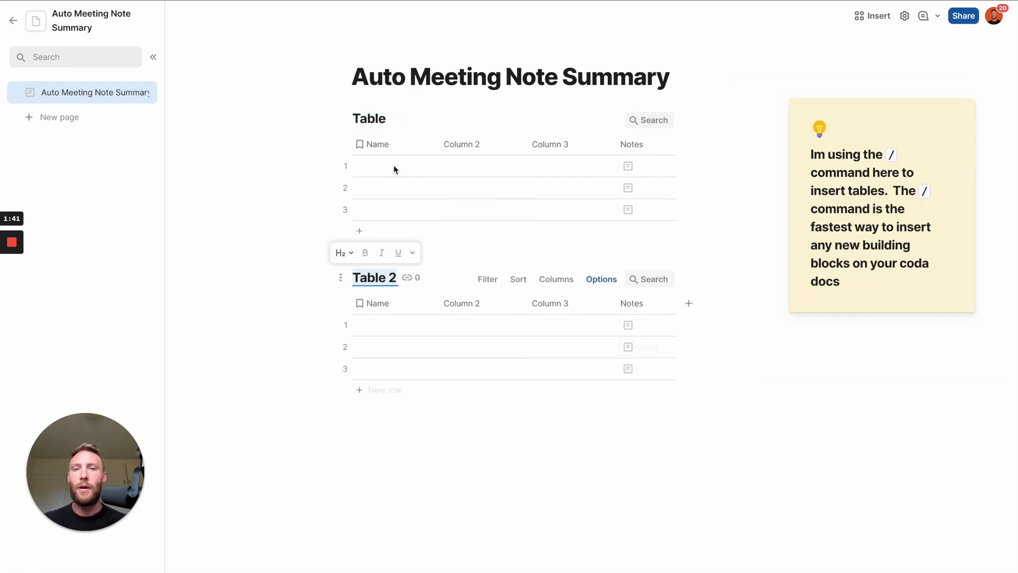
Name the upper table "Notes" and the lower table "Projects".
{"action": "double_click", "coordinate": [370, 119]}
{"action": "type", "text": "Notes"}
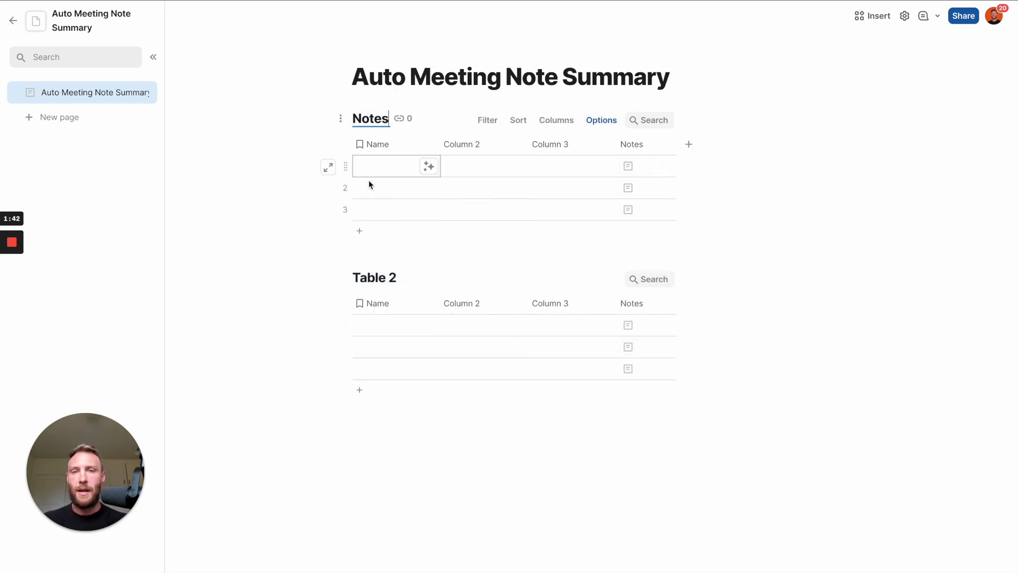
{"action": "triple_click", "coordinate": [374, 278]}
{"action": "type", "text": "Projects"}
{"action": "key", "text": "Return"}
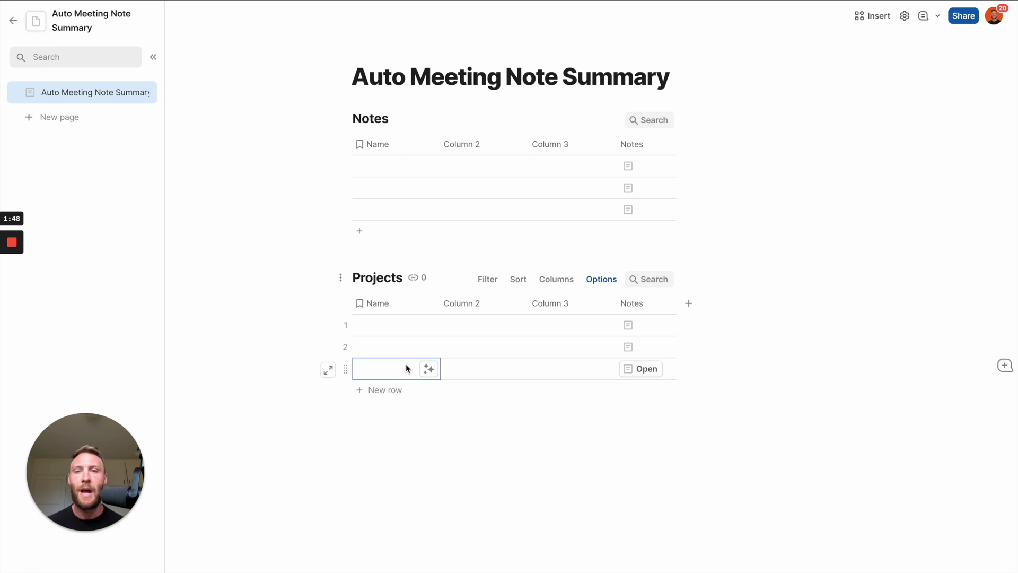
Turn Column 2 of the Notes table into a single-selection relation to Projects, with a linked column on the Projects table.
{"action": "left_click", "coordinate": [514, 145]}
{"action": "mouse_move", "coordinate": [534, 166]}
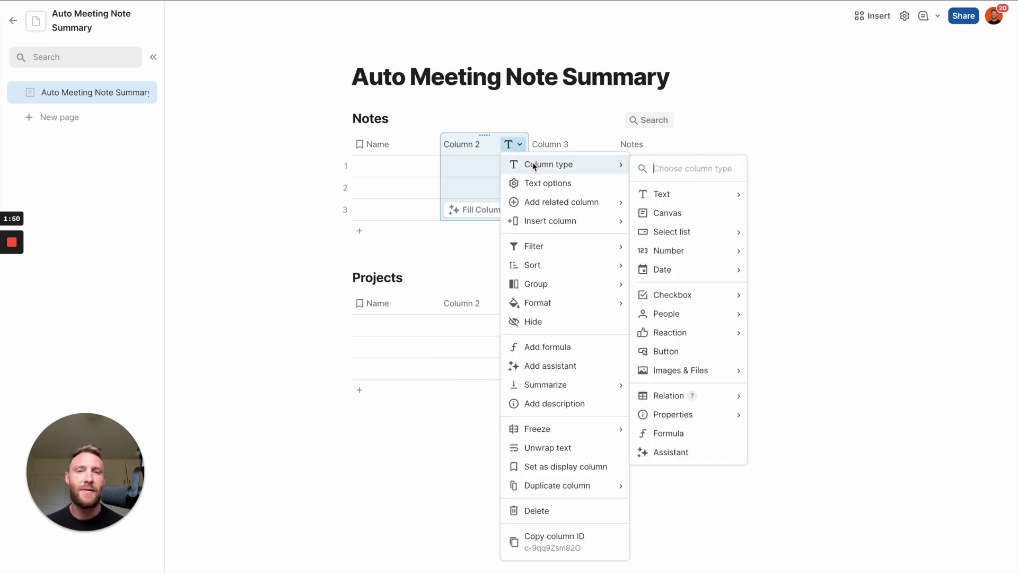
{"action": "mouse_move", "coordinate": [696, 399]}
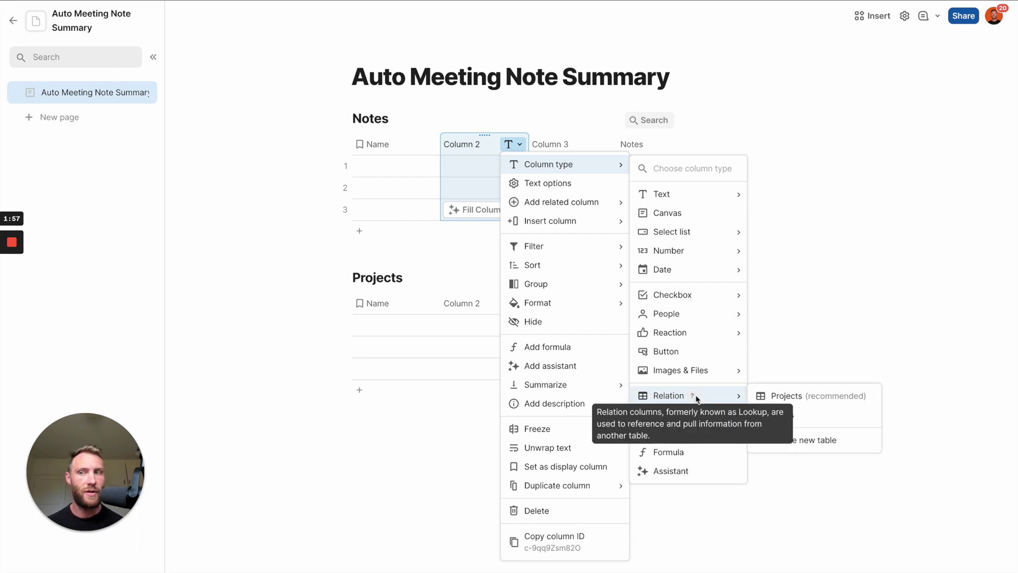
{"action": "left_click", "coordinate": [785, 397]}
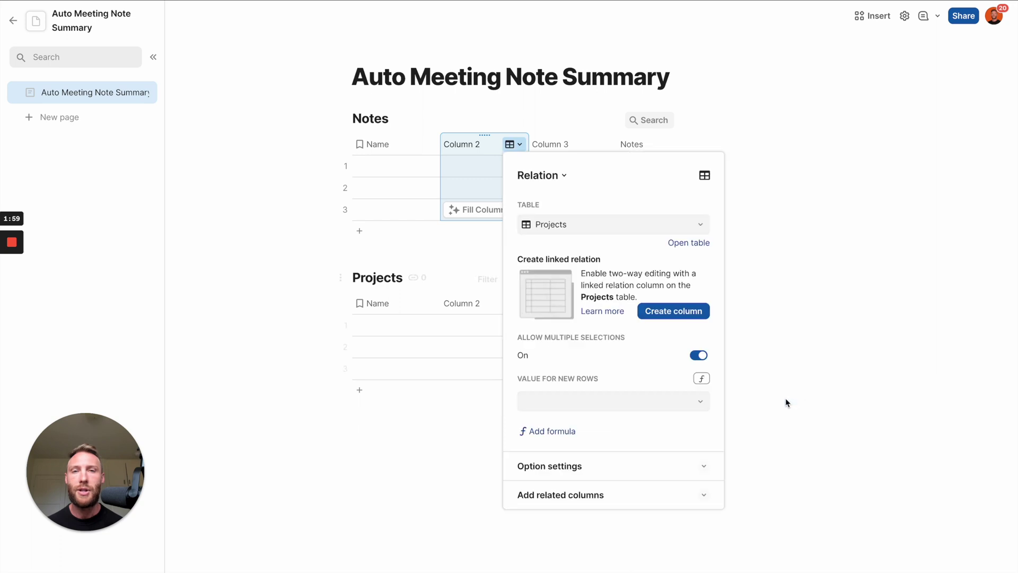
{"action": "left_click", "coordinate": [670, 313]}
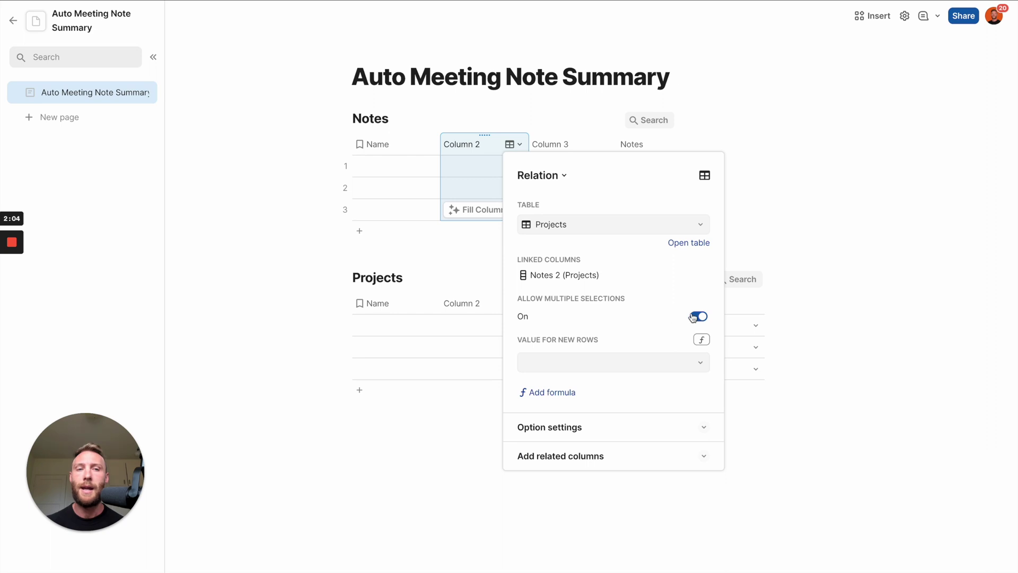
{"action": "left_click", "coordinate": [699, 316]}
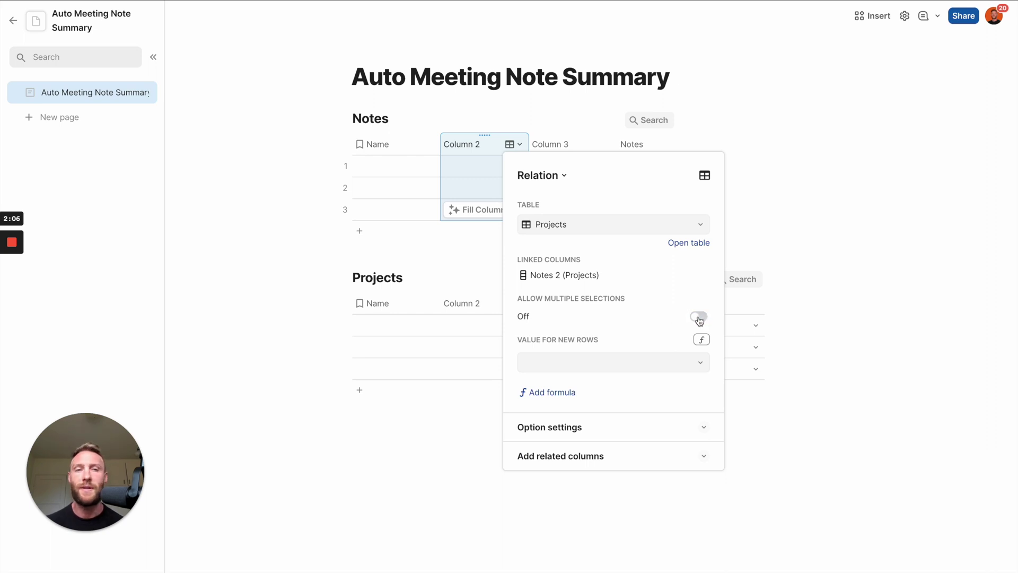
{"action": "left_click", "coordinate": [444, 332]}
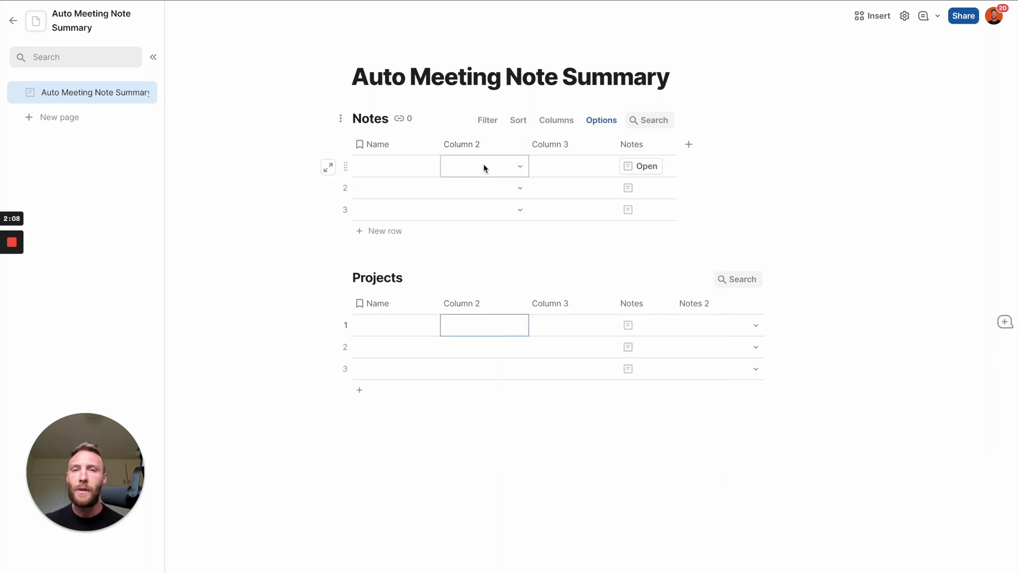
Rename the Notes table's relation column as "Project".
{"action": "left_click", "coordinate": [473, 150]}
{"action": "double_click", "coordinate": [473, 150]}
{"action": "type", "text": "Project"}
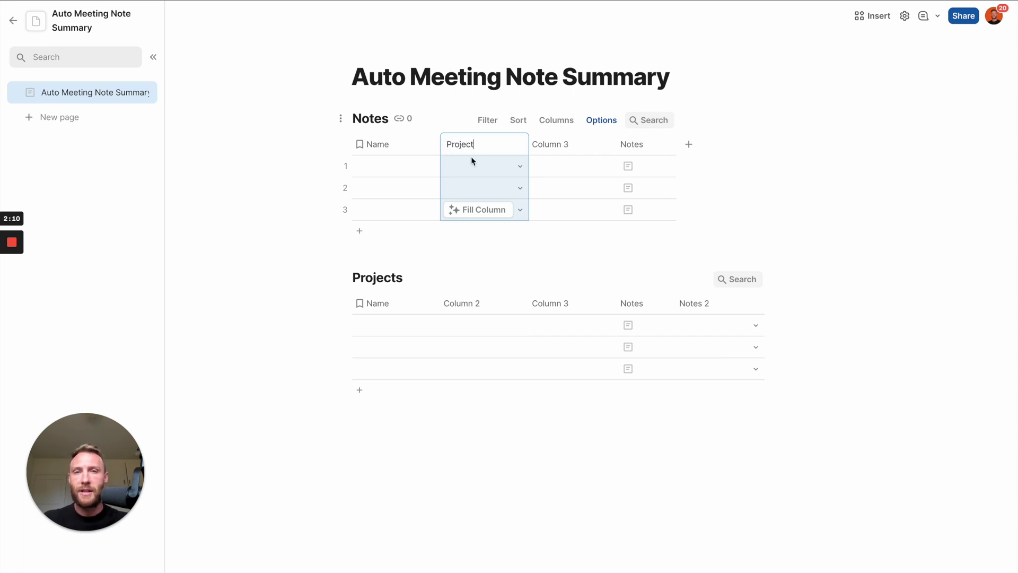
Enter "Project 1", "Project 2" and "Project 3" as the names of the three Projects rows.
{"action": "left_click", "coordinate": [397, 328]}
{"action": "type", "text": "Project 1"}
{"action": "key", "text": "Return"}
{"action": "type", "text": "Project 2"}
{"action": "key", "text": "Return"}
{"action": "type", "text": "Project"}
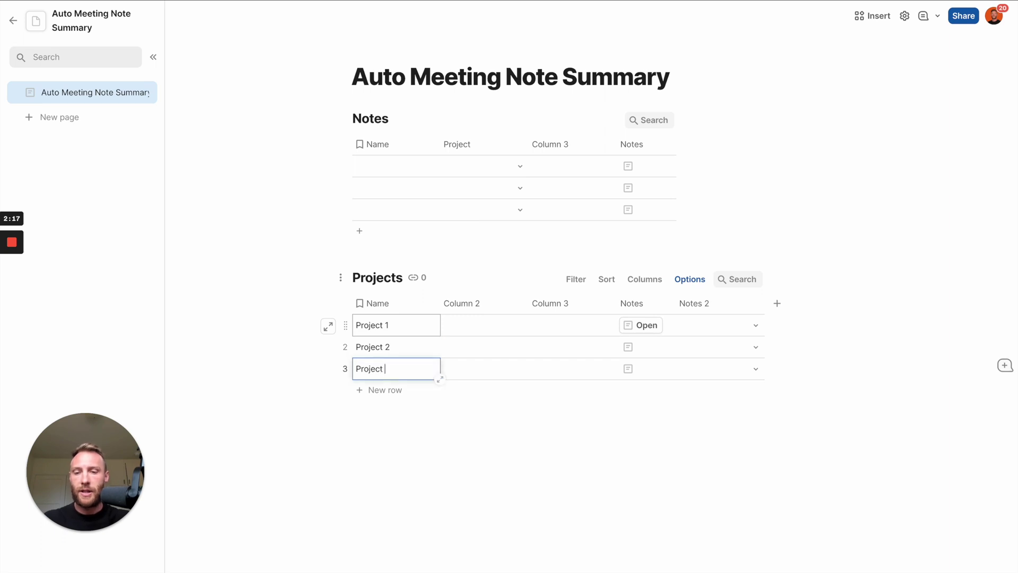
Check which projects can be chosen in the Project cell of the first Notes row.
{"action": "left_click", "coordinate": [504, 326]}
{"action": "left_click", "coordinate": [518, 325]}
{"action": "left_click", "coordinate": [489, 323]}
{"action": "left_click", "coordinate": [519, 180]}
{"action": "left_click", "coordinate": [520, 166]}
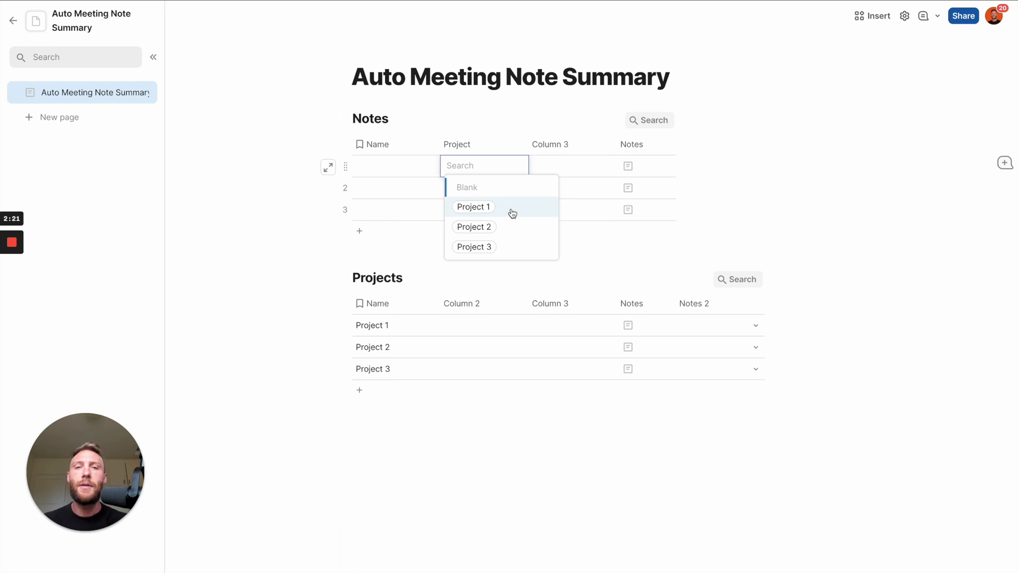
Delete the Notes, Column 3 and Column 2 columns from the Projects table.
{"action": "left_click", "coordinate": [632, 306]}
{"action": "key", "text": "Delete"}
{"action": "key", "text": "Delete"}
{"action": "key", "text": "Delete"}
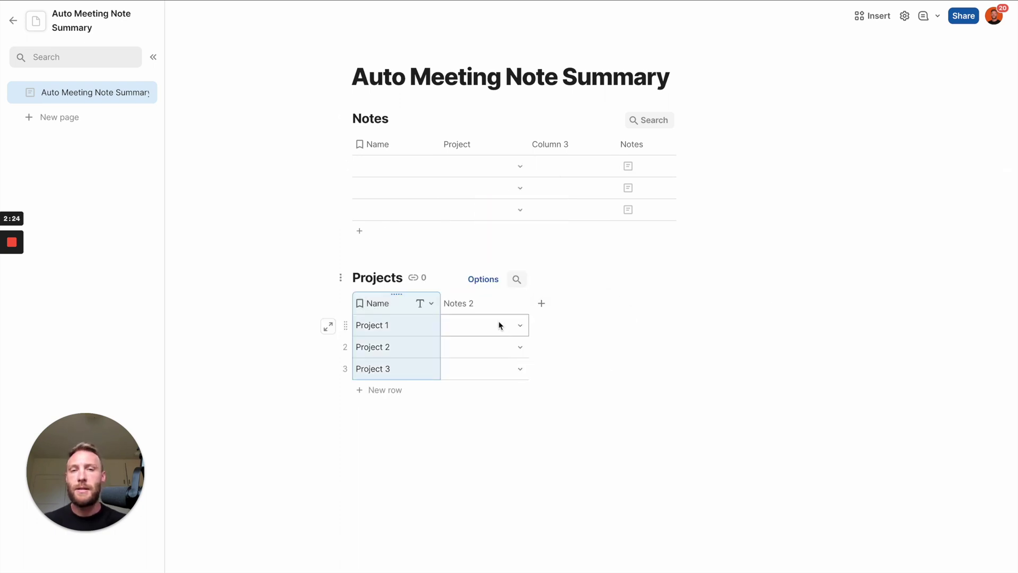
Rename the Projects table's linked Notes 2 column as "All Notes".
{"action": "left_click", "coordinate": [473, 305]}
{"action": "left_click", "coordinate": [472, 304]}
{"action": "type", "text": "All Notes"}
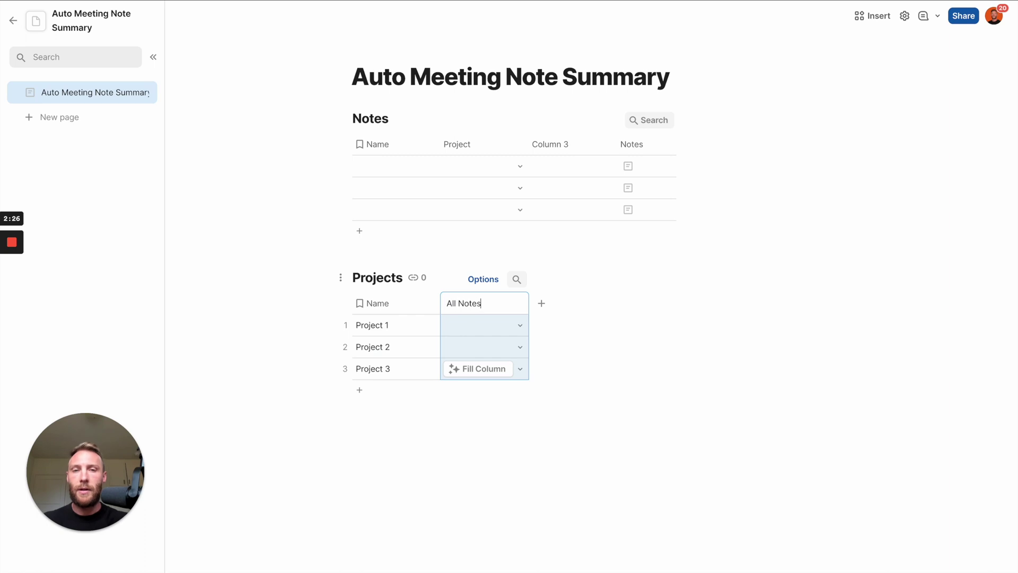
{"action": "left_click", "coordinate": [409, 320]}
Link the first and second rows of the Notes table to Project 1.
{"action": "left_click", "coordinate": [518, 166]}
{"action": "left_click", "coordinate": [517, 206]}
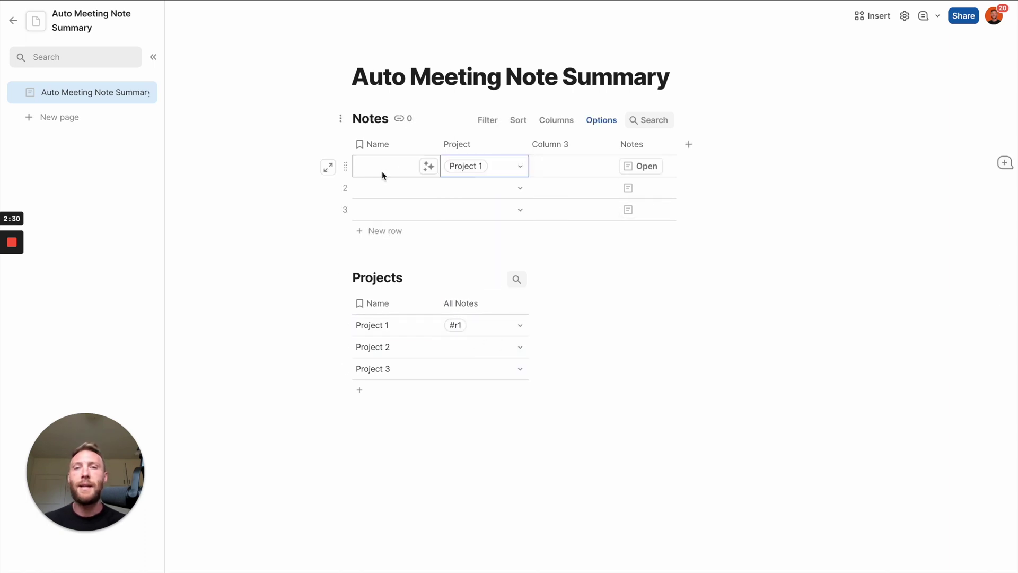
{"action": "left_click", "coordinate": [383, 148]}
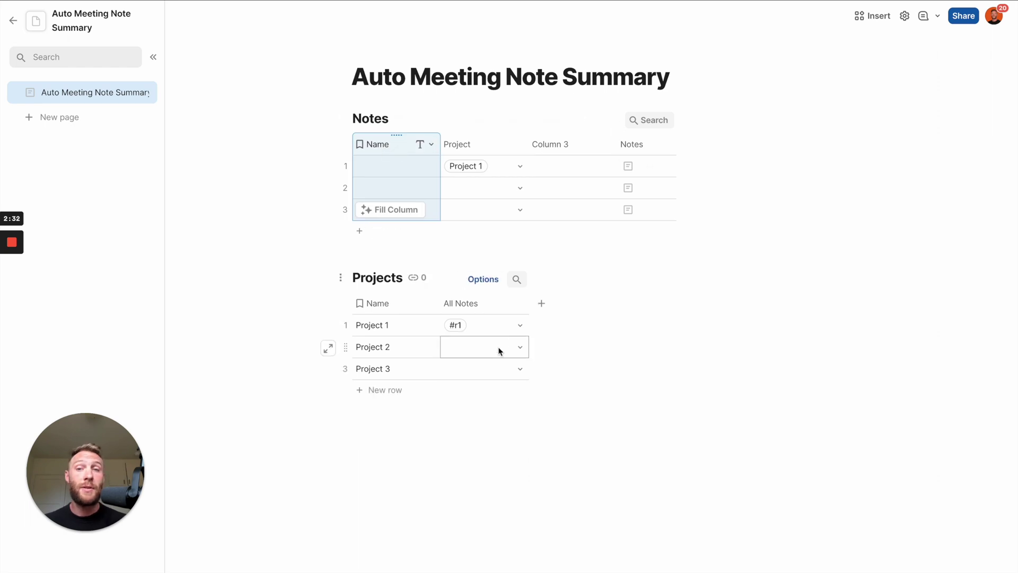
{"action": "left_click", "coordinate": [520, 326]}
{"action": "left_click", "coordinate": [524, 370]}
{"action": "left_click", "coordinate": [437, 348]}
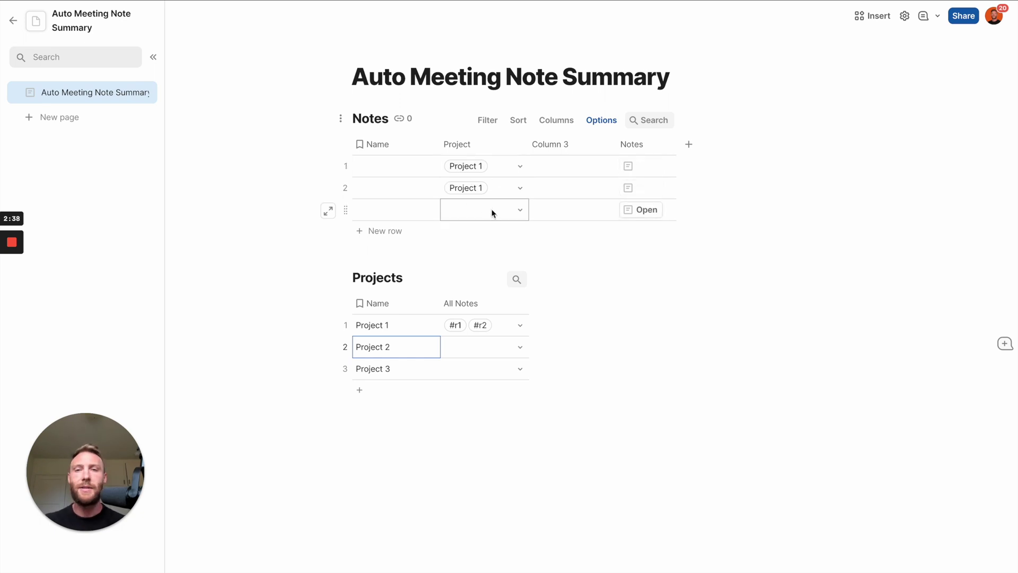
Rename the Notes table's Name column as "Date" and change its column type to Date.
{"action": "left_click", "coordinate": [374, 167]}
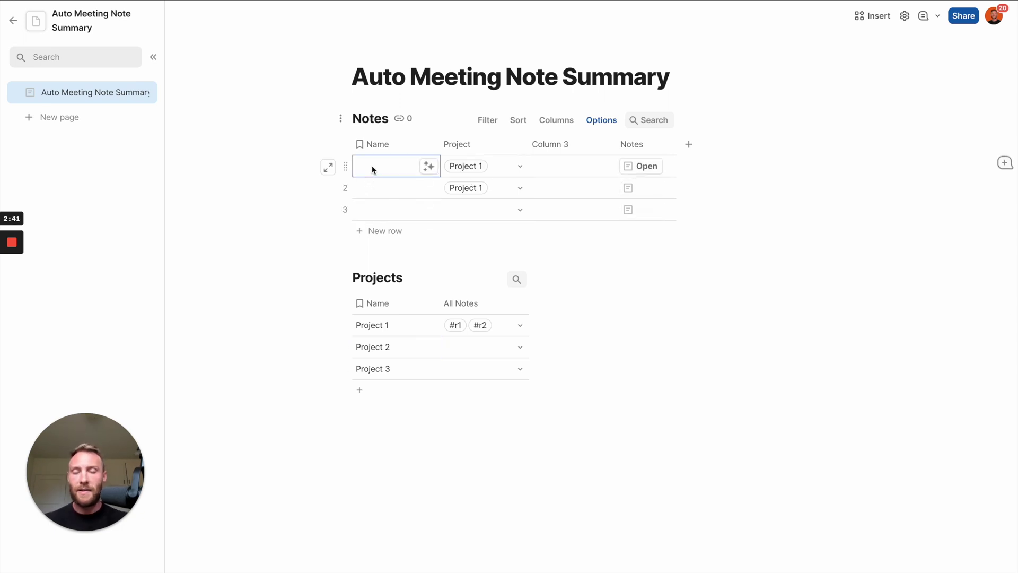
{"action": "left_click", "coordinate": [392, 145]}
{"action": "type", "text": "Date"}
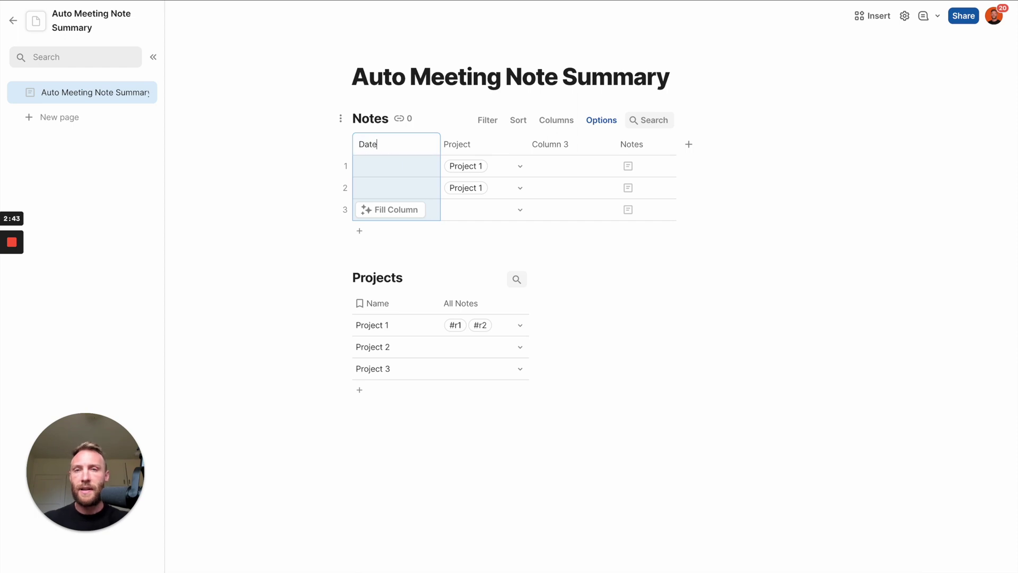
{"action": "left_click", "coordinate": [400, 173]}
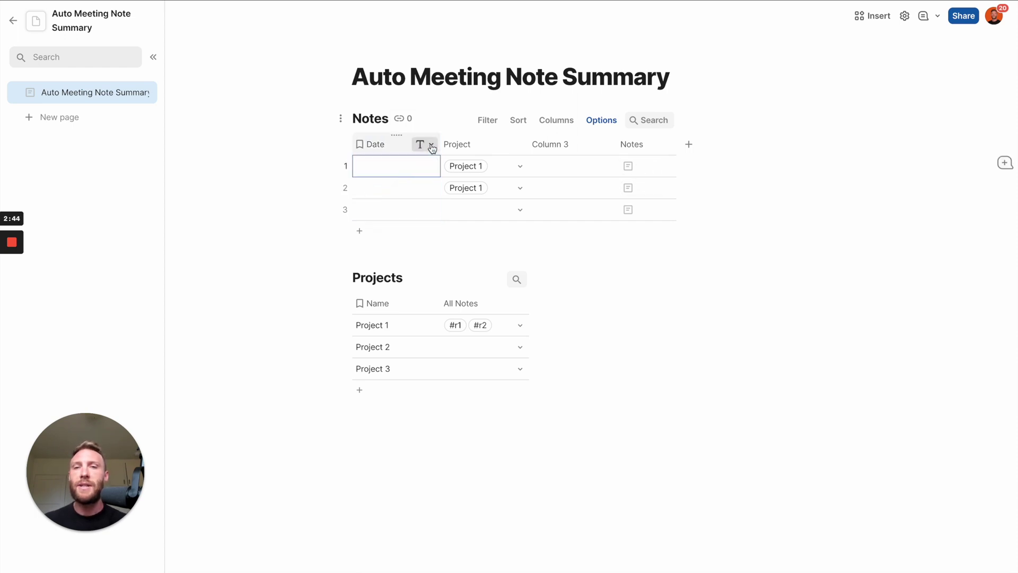
{"action": "left_click", "coordinate": [423, 144]}
{"action": "mouse_move", "coordinate": [466, 165]}
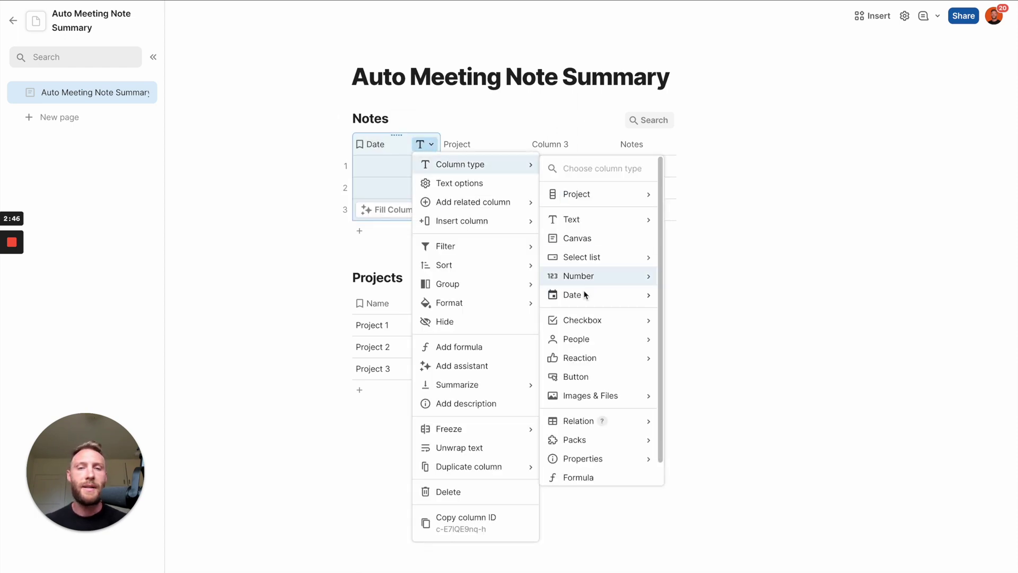
{"action": "mouse_move", "coordinate": [655, 295]}
{"action": "left_click", "coordinate": [690, 295]}
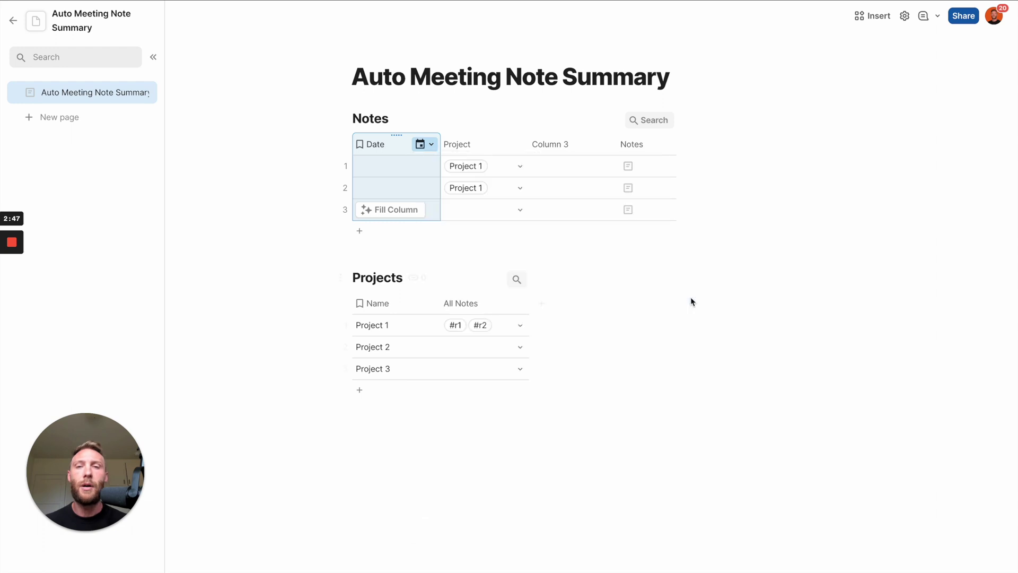
Set the Date column's value for new rows to Date created.
{"action": "left_click", "coordinate": [432, 145]}
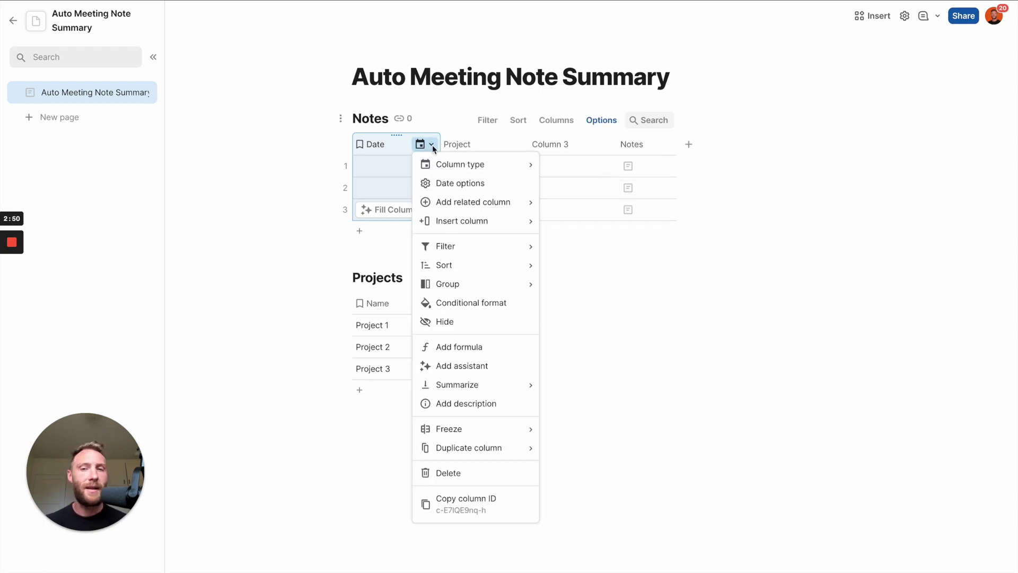
{"action": "left_click", "coordinate": [474, 185]}
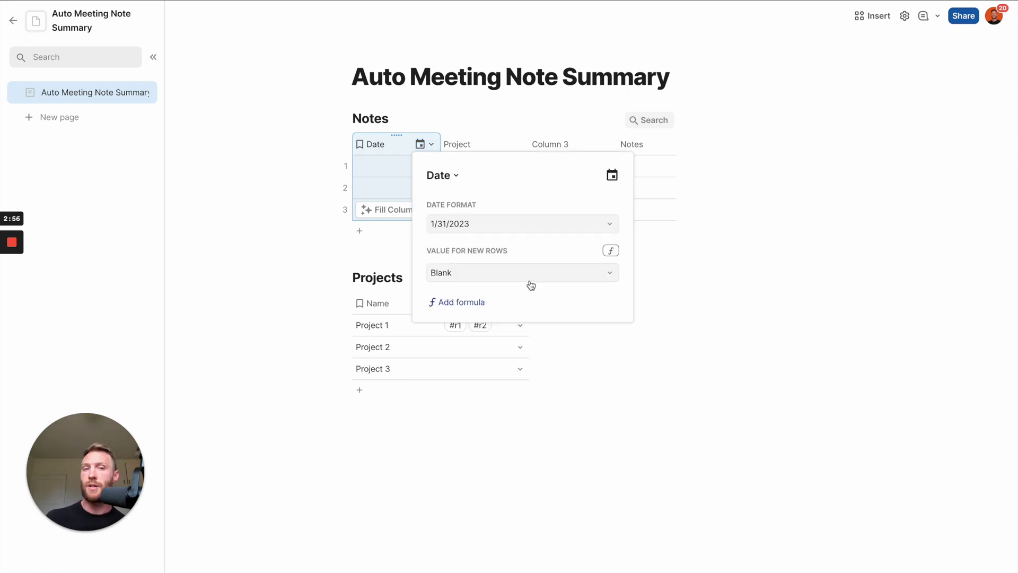
{"action": "left_click", "coordinate": [531, 285]}
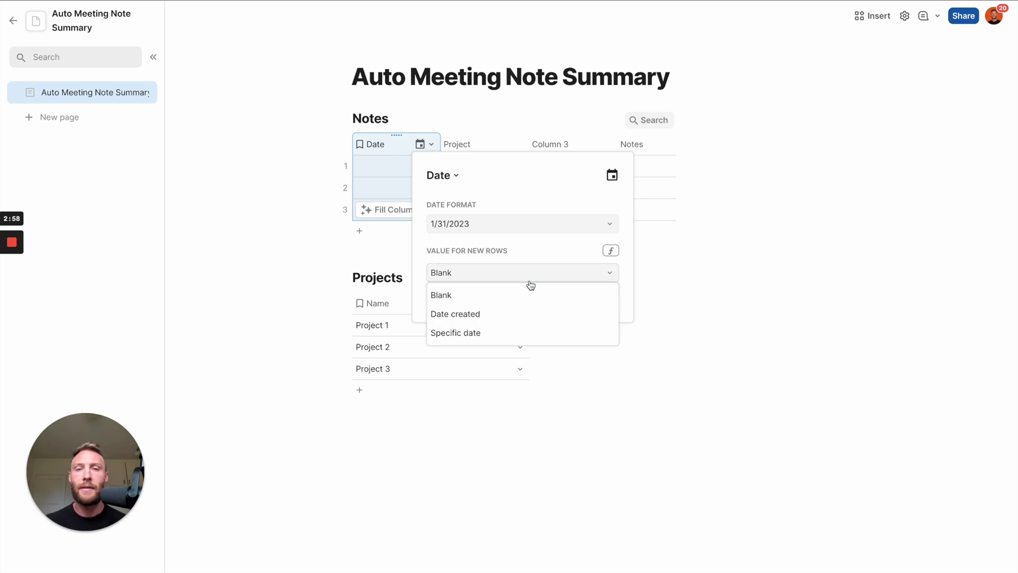
{"action": "left_click", "coordinate": [476, 314]}
Delete the existing rows of the Notes table and add one new row.
{"action": "left_click", "coordinate": [345, 163]}
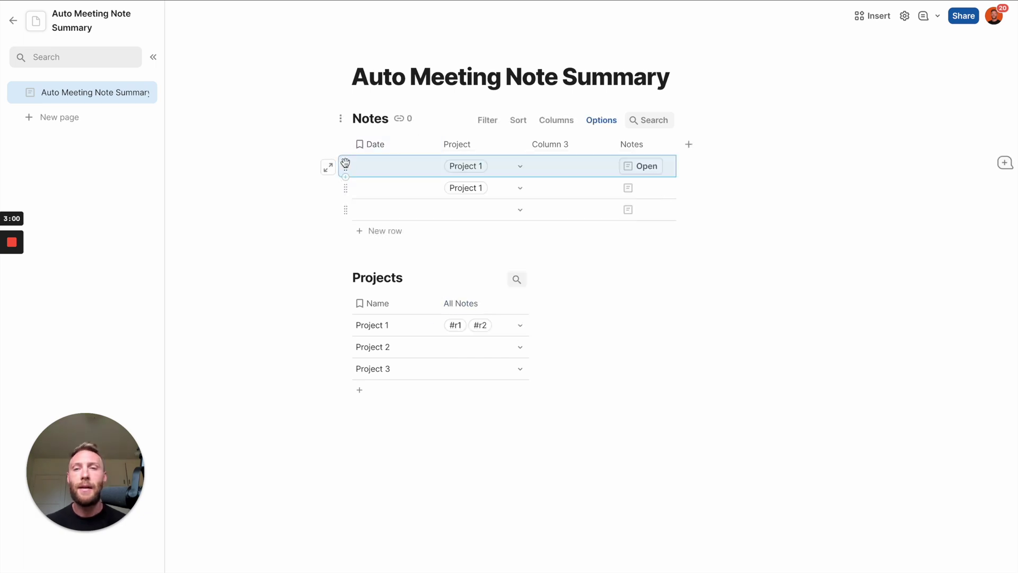
{"action": "key", "text": "Delete"}
{"action": "left_click", "coordinate": [371, 168]}
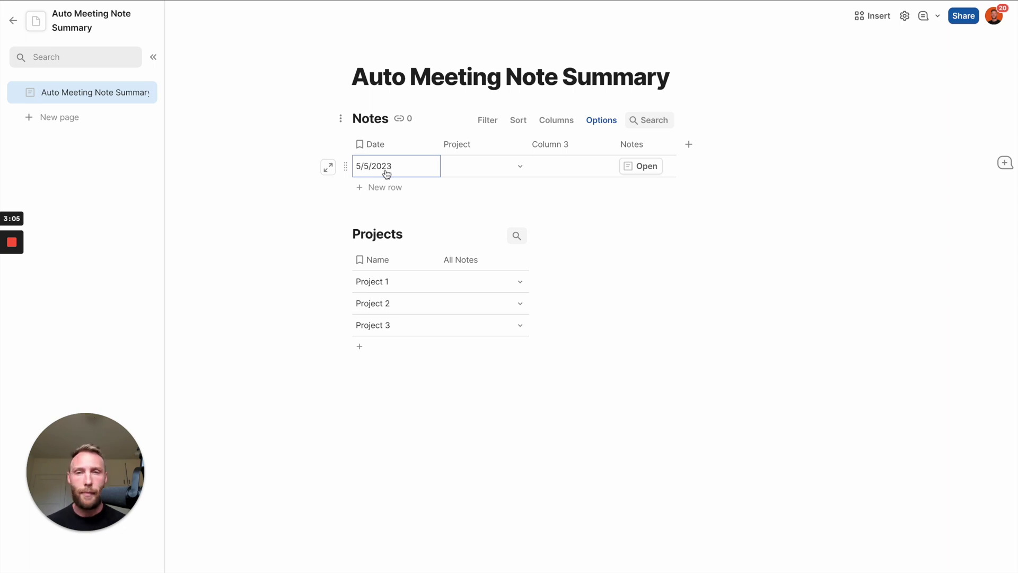
Set the new Notes row's project to Project 1.
{"action": "left_click", "coordinate": [508, 167]}
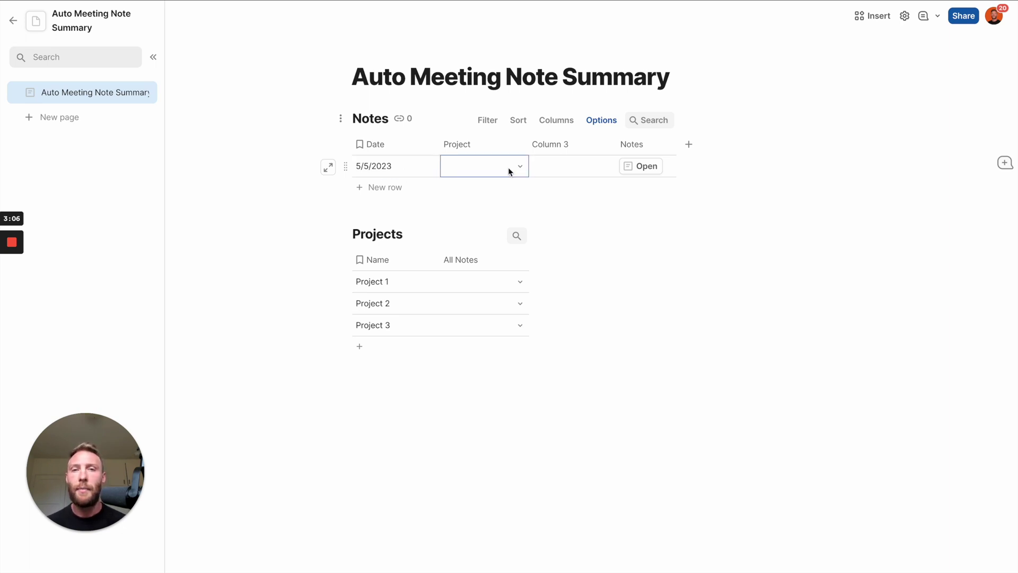
{"action": "left_click", "coordinate": [508, 168]}
{"action": "left_click", "coordinate": [511, 206]}
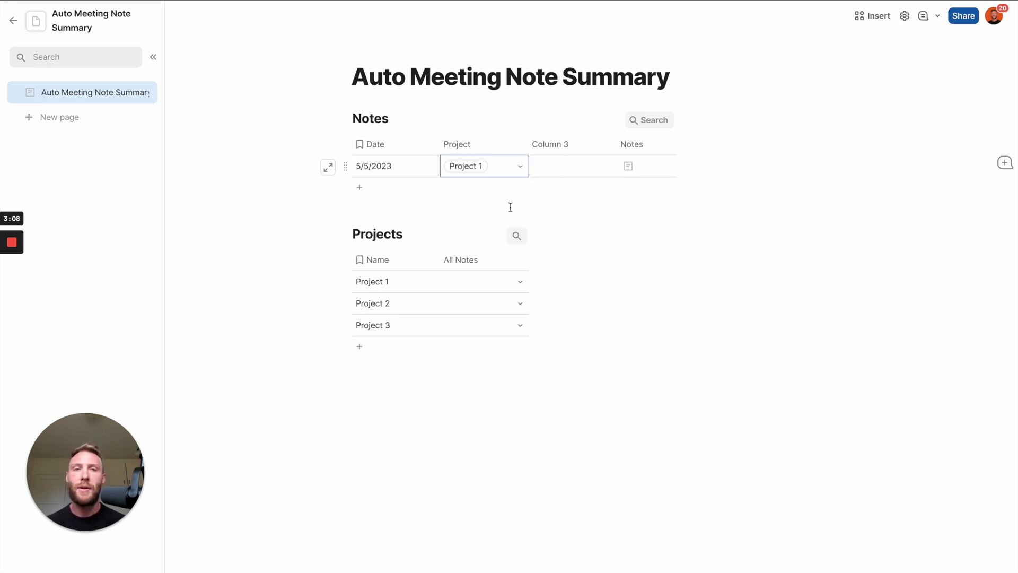
Rename Column 3 of the Notes table as "Attendees" and change its column type to People.
{"action": "left_click", "coordinate": [551, 147]}
{"action": "type", "text": "Attendee"}
{"action": "left_click", "coordinate": [632, 148]}
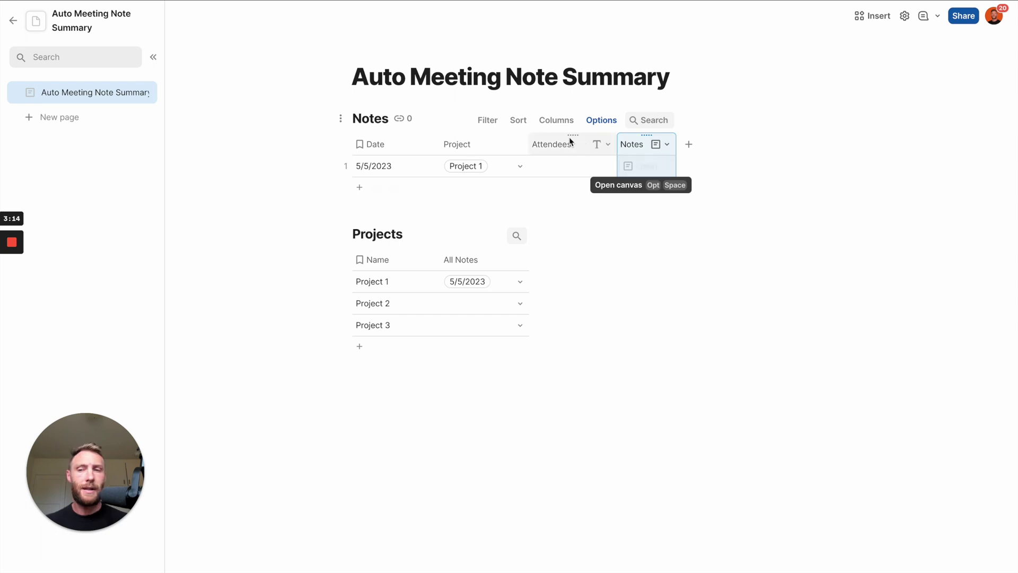
{"action": "left_click", "coordinate": [605, 149]}
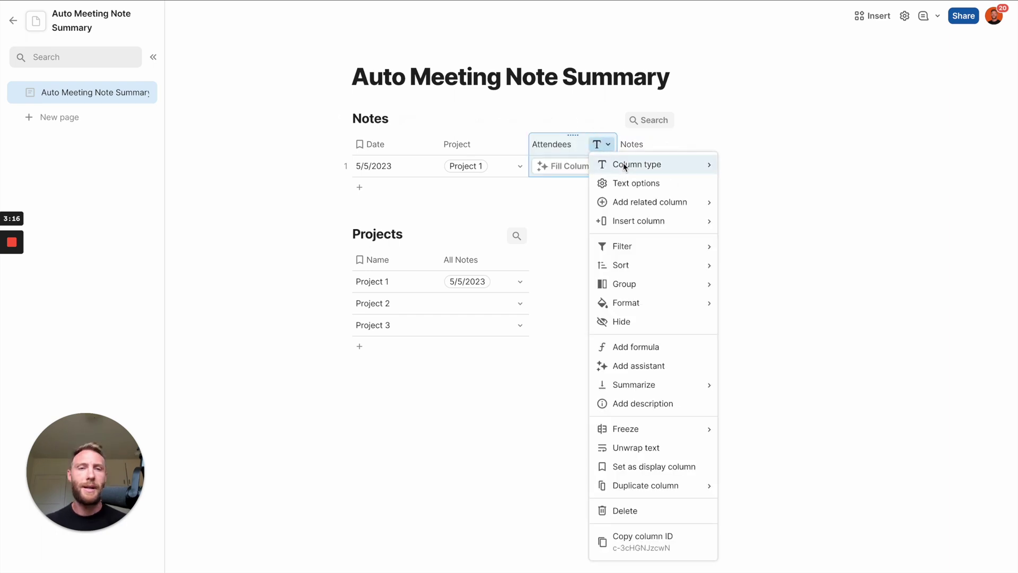
{"action": "mouse_move", "coordinate": [635, 168]}
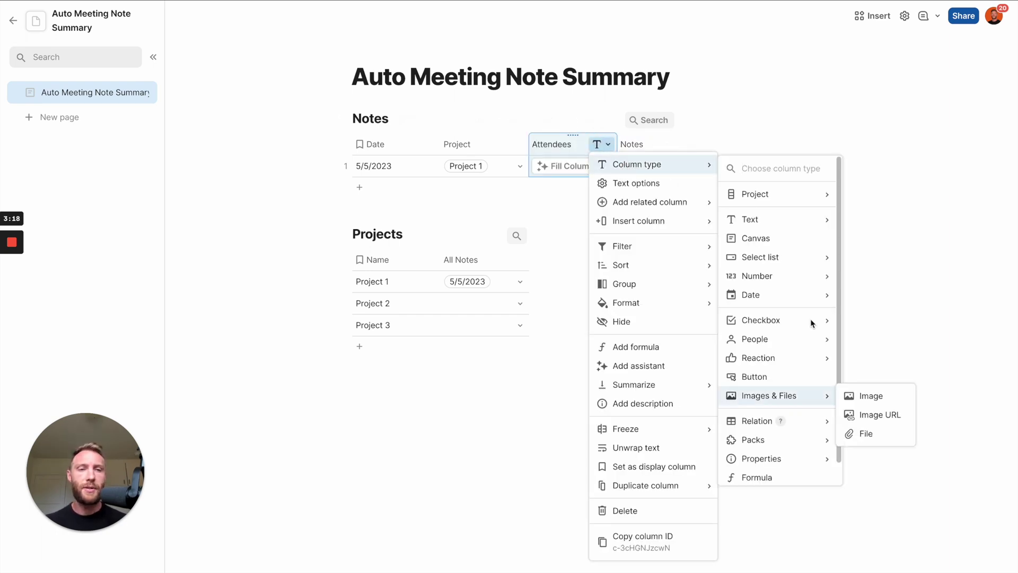
{"action": "mouse_move", "coordinate": [827, 338]}
{"action": "left_click", "coordinate": [858, 342]}
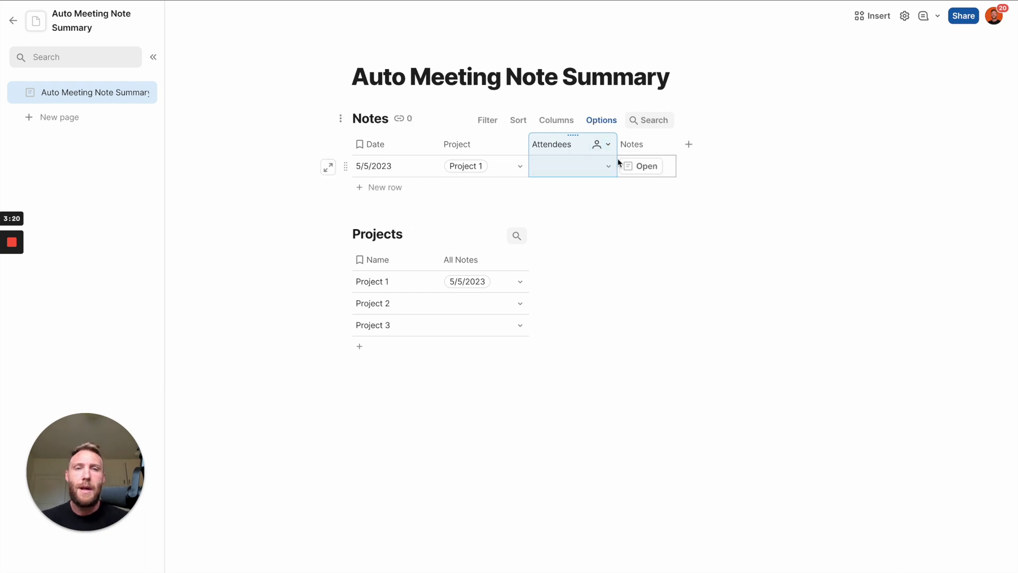
For the Attendees column, turn off notifying when added and turn on avatar-only display and multiple selections.
{"action": "left_click", "coordinate": [602, 144]}
{"action": "left_click", "coordinate": [642, 184]}
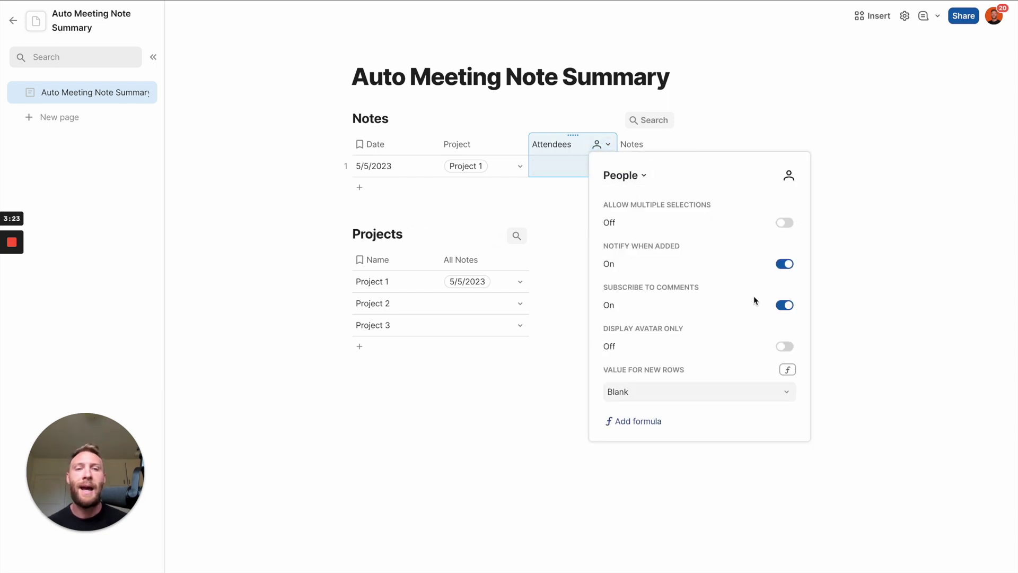
{"action": "left_click", "coordinate": [602, 144]}
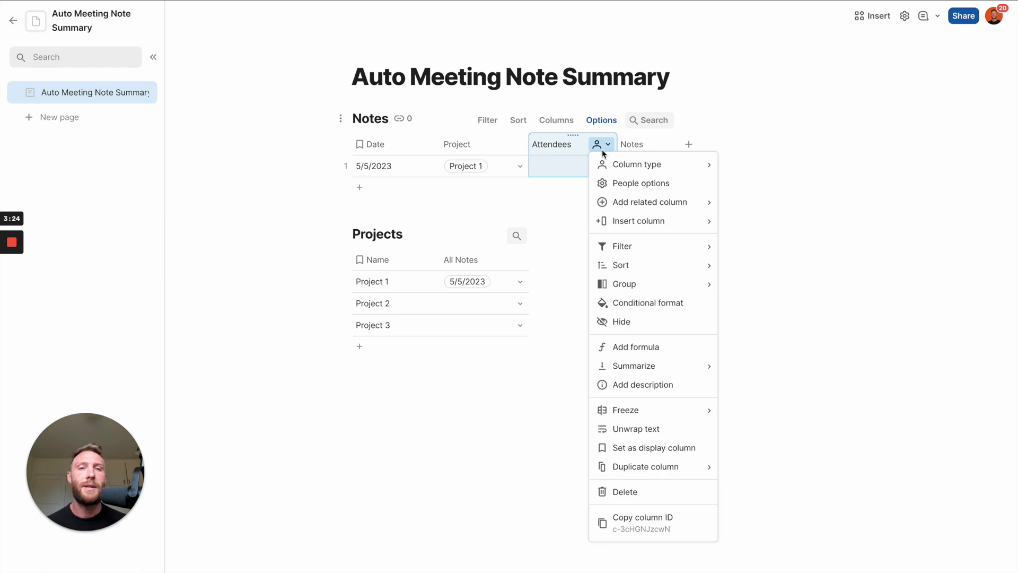
{"action": "left_click", "coordinate": [622, 184]}
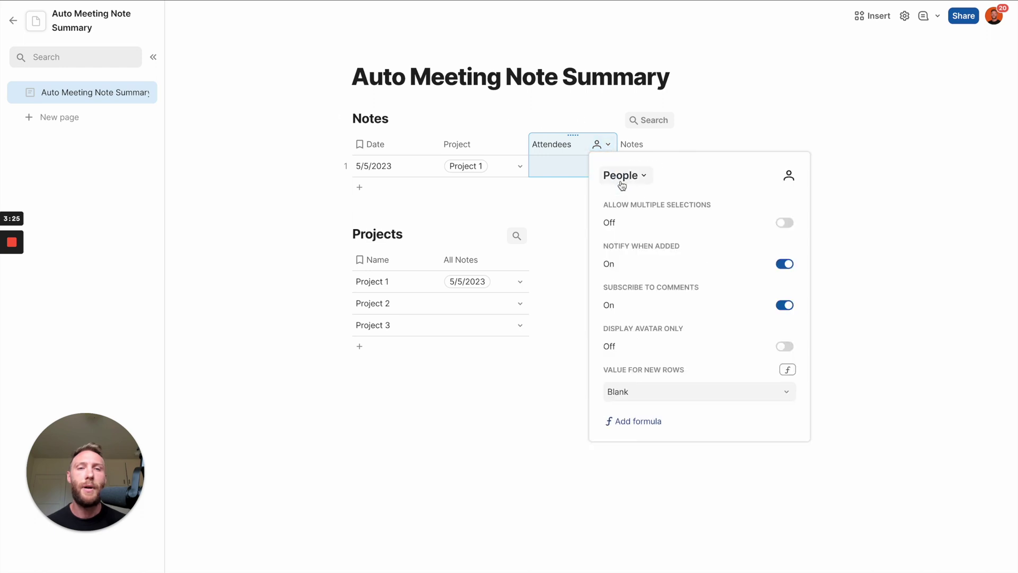
{"action": "left_click", "coordinate": [786, 267]}
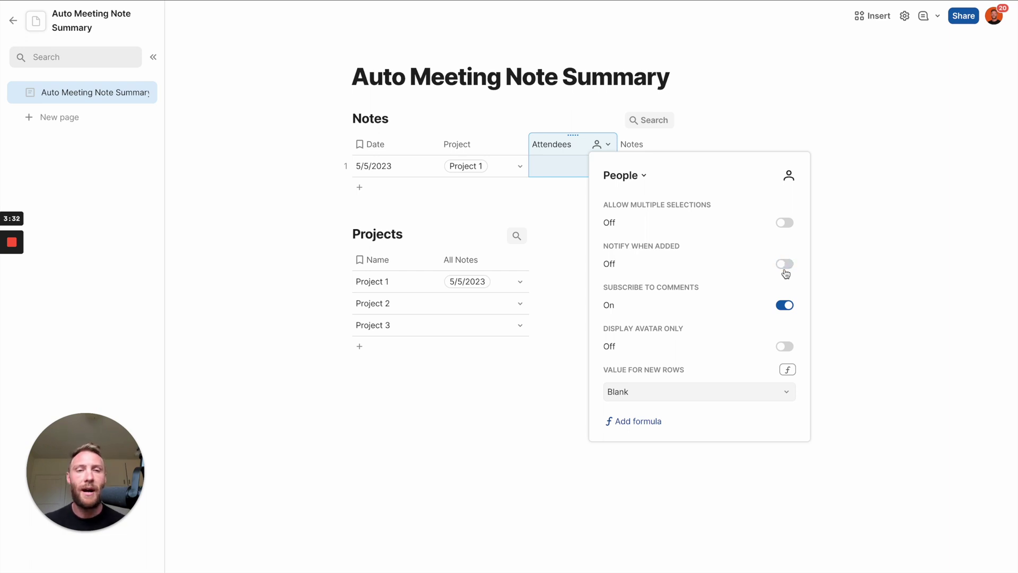
{"action": "left_click", "coordinate": [789, 350]}
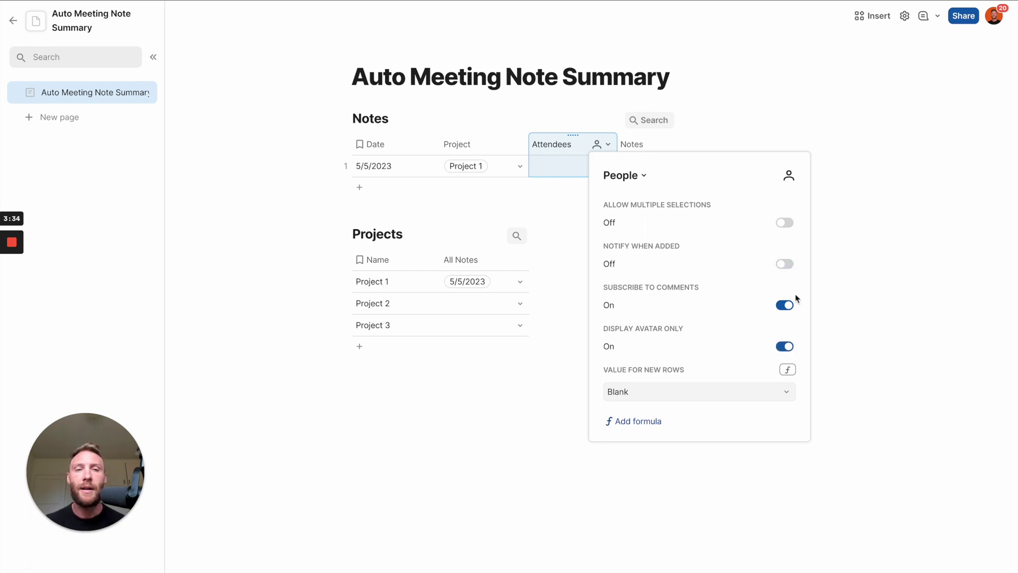
{"action": "left_click", "coordinate": [785, 224]}
Add the doc owner as an attendee on the Notes row.
{"action": "left_click", "coordinate": [578, 169]}
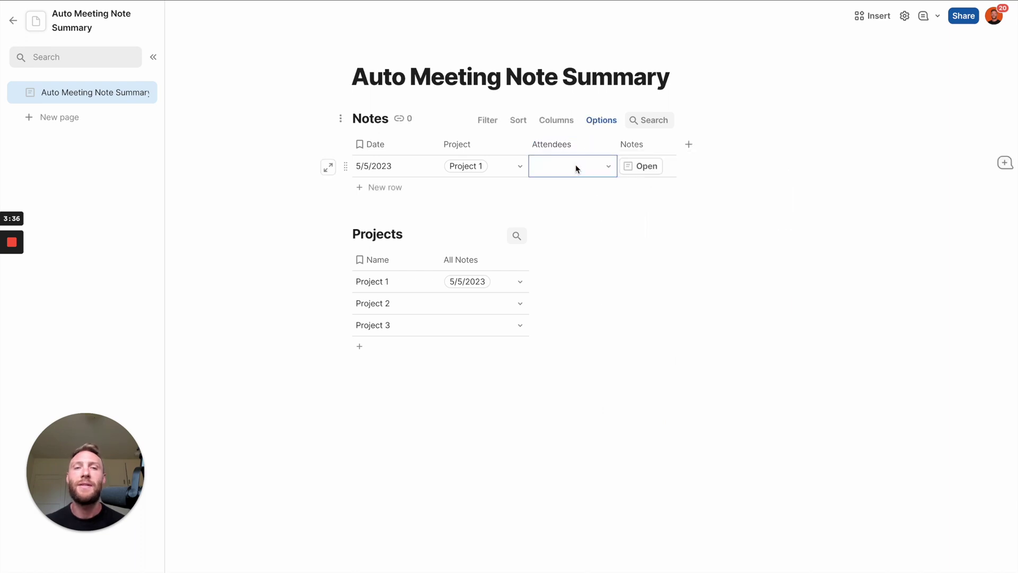
{"action": "left_click", "coordinate": [575, 165]}
{"action": "left_click", "coordinate": [624, 189]}
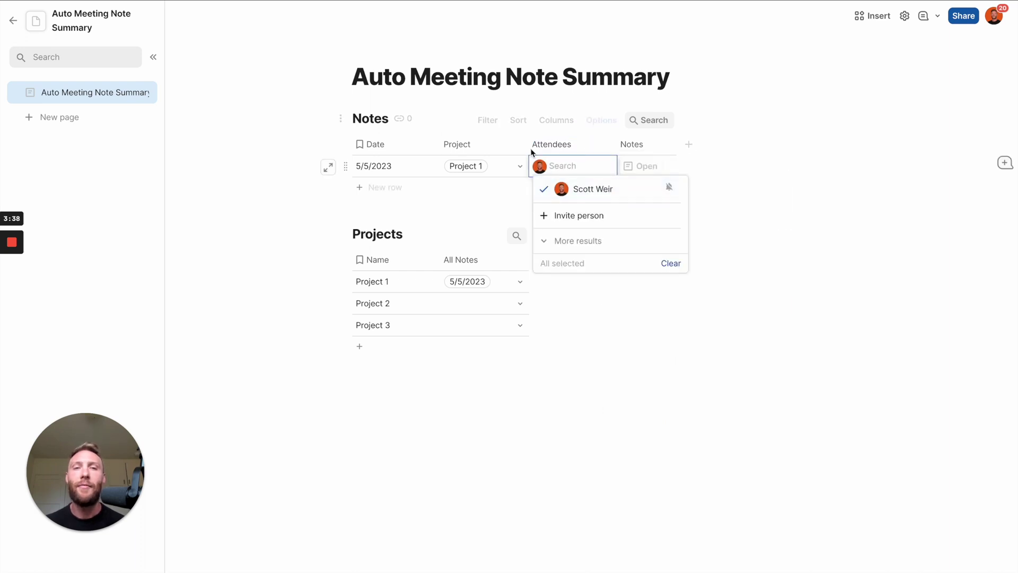
{"action": "left_click", "coordinate": [553, 150]}
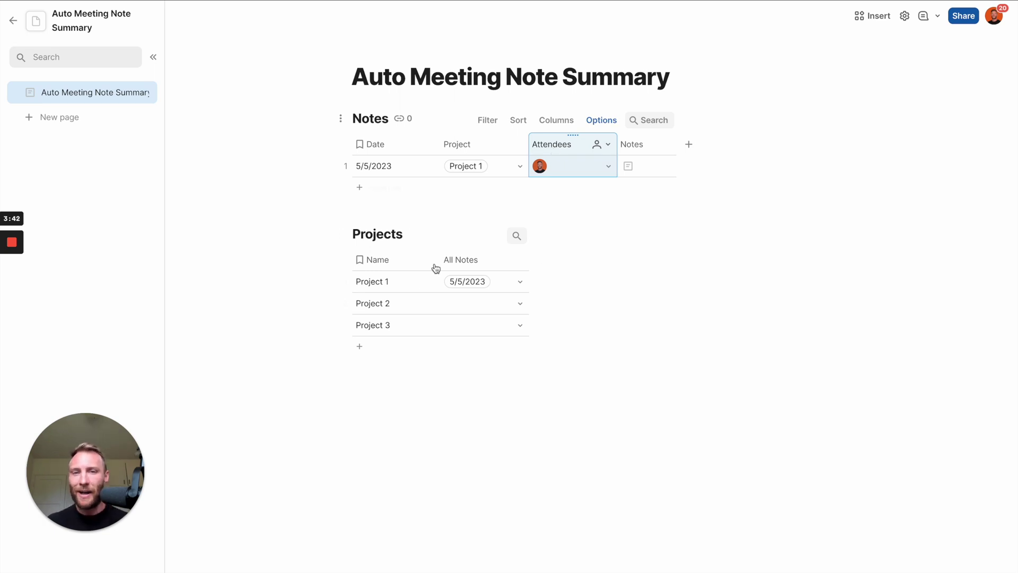
Add a column named "Slack Channel" to the Projects table.
{"action": "left_click", "coordinate": [543, 259]}
{"action": "double_click", "coordinate": [543, 260]}
{"action": "type", "text": "Slack Channel"}
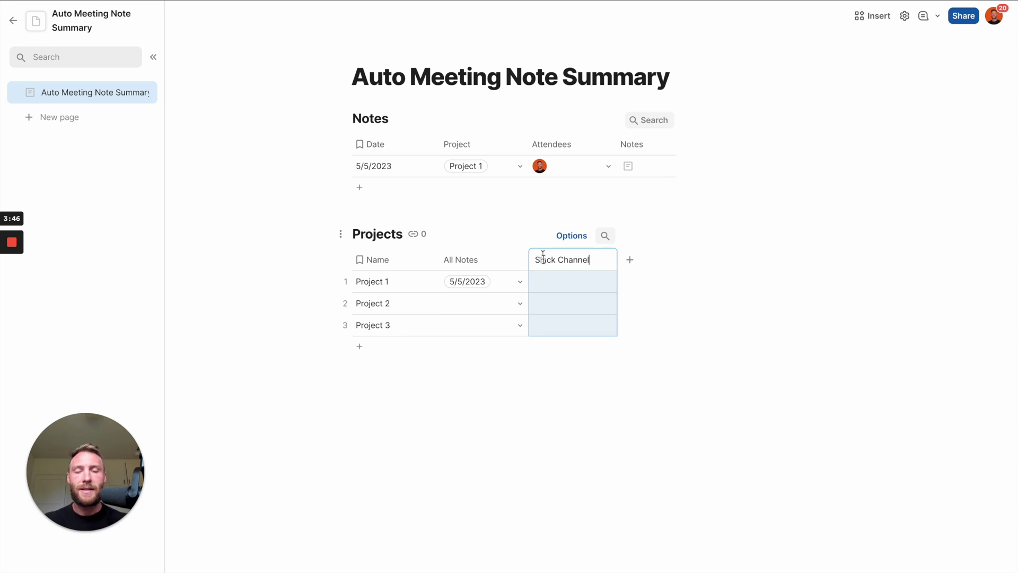
{"action": "left_click", "coordinate": [547, 280]}
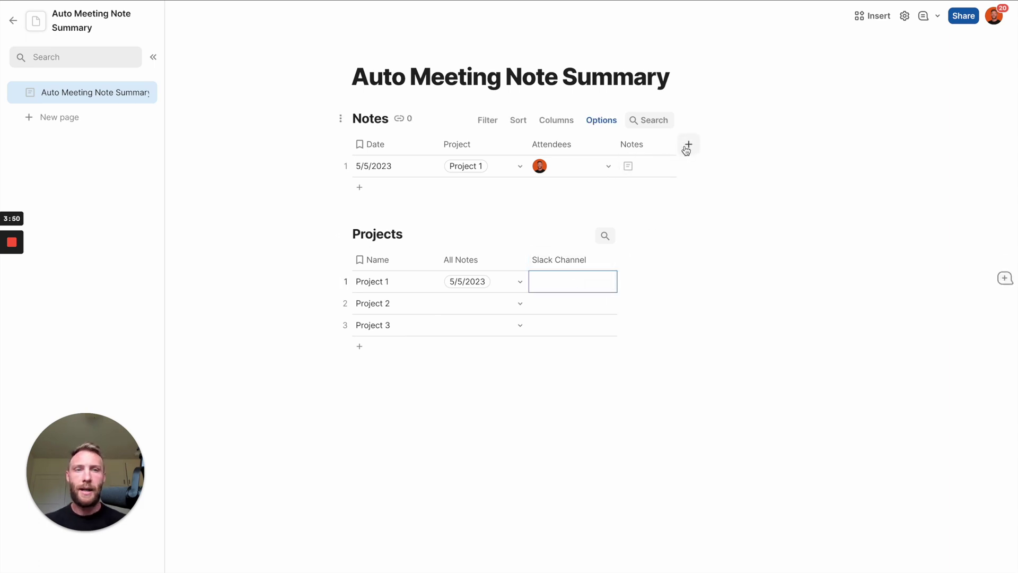
Add a new column to the Notes table, then find the Slack pack by Coda and start adding it to the doc.
{"action": "left_click", "coordinate": [687, 147]}
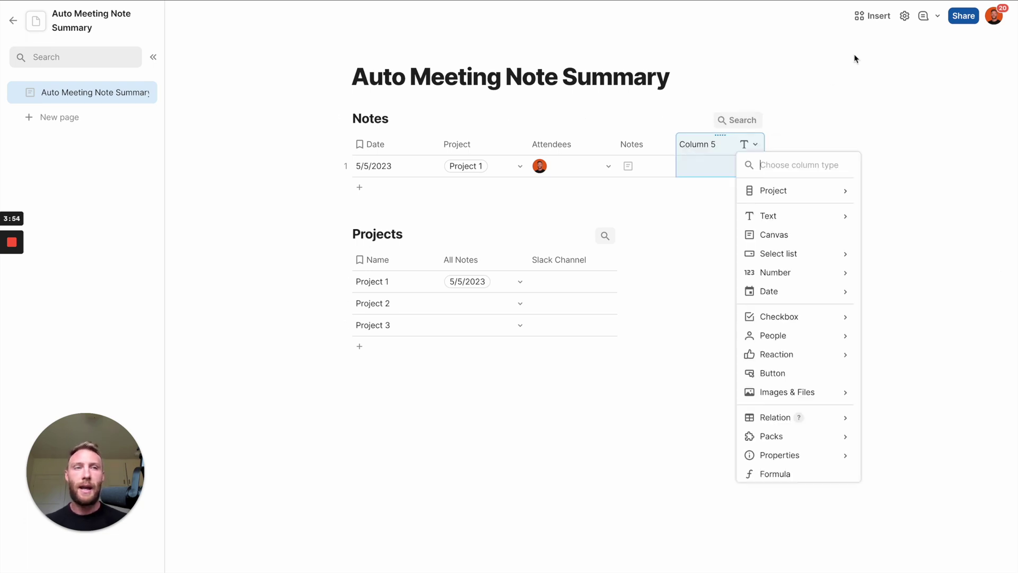
{"action": "left_click", "coordinate": [870, 17]}
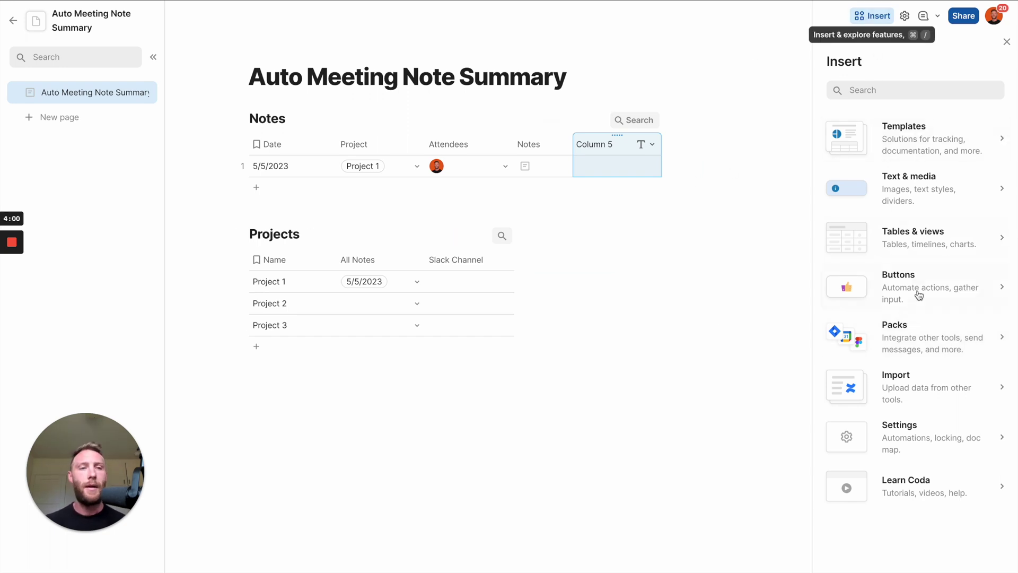
{"action": "left_click", "coordinate": [884, 334]}
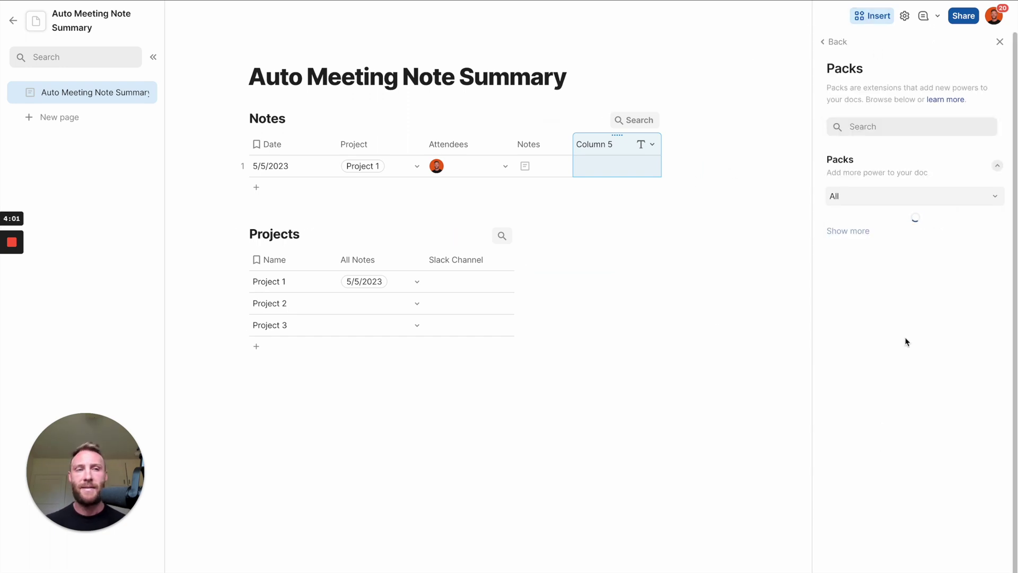
{"action": "left_click", "coordinate": [895, 127]}
{"action": "type", "text": "slack"}
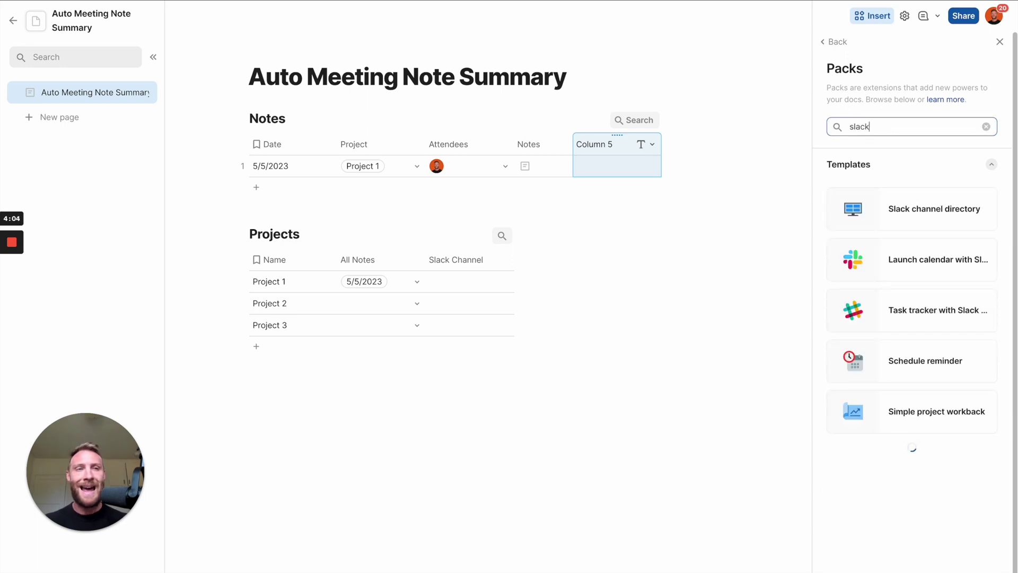
{"action": "left_click", "coordinate": [881, 210]}
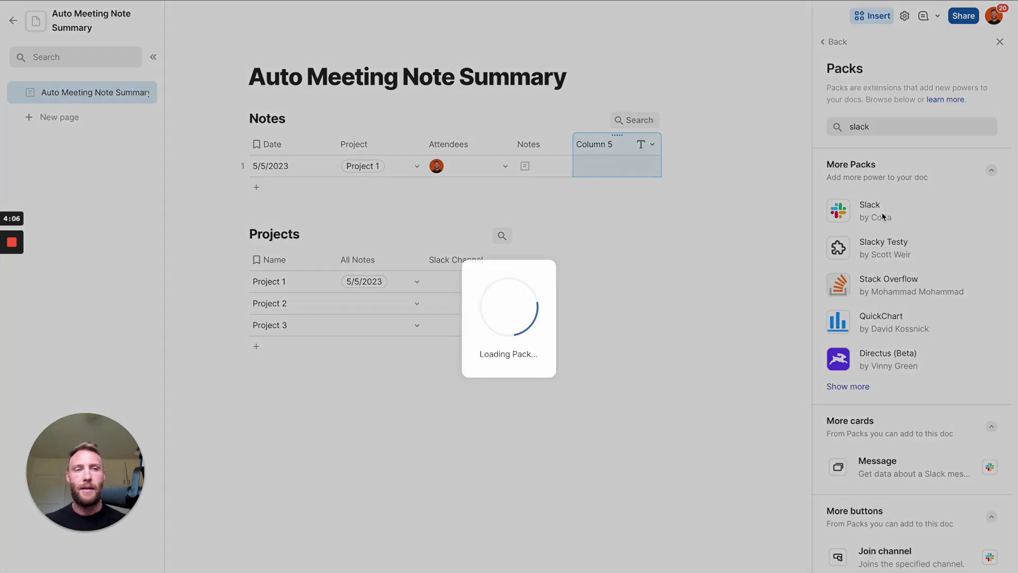
{"action": "left_click", "coordinate": [724, 153]}
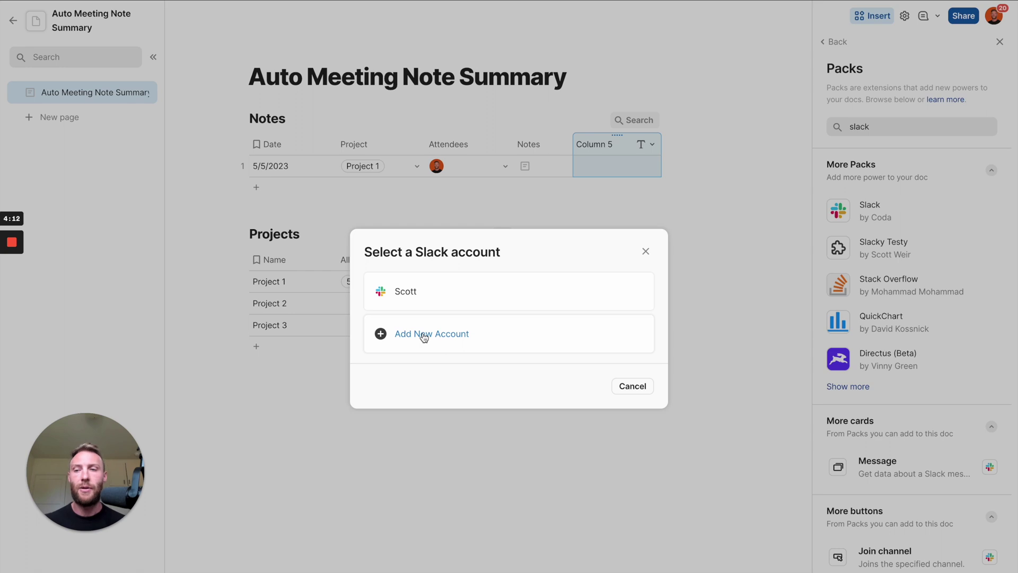
Connect the existing Slack account, letting anyone the doc is shared with view its data and only the owner take actions.
{"action": "left_click", "coordinate": [457, 291]}
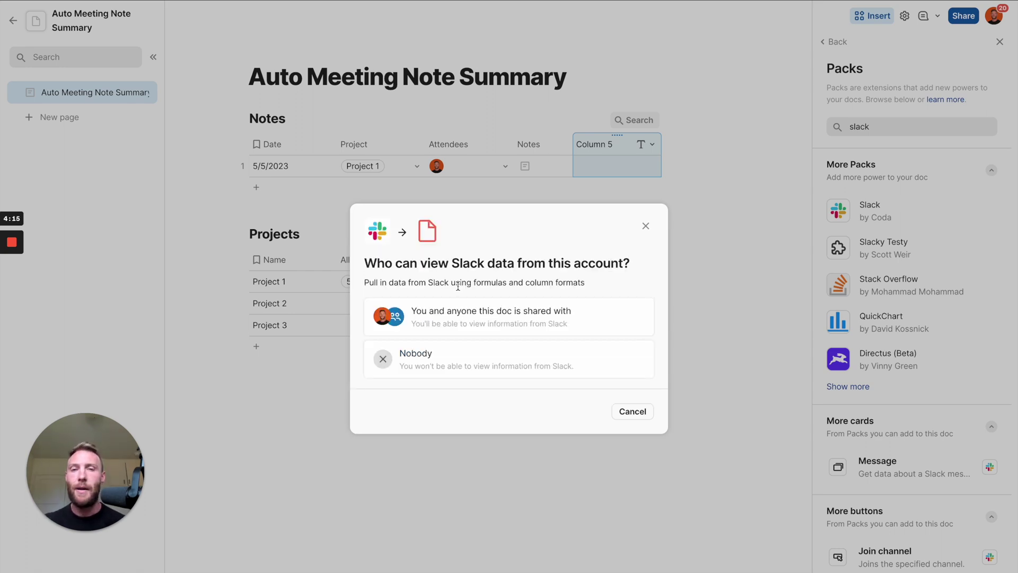
{"action": "left_click", "coordinate": [531, 315]}
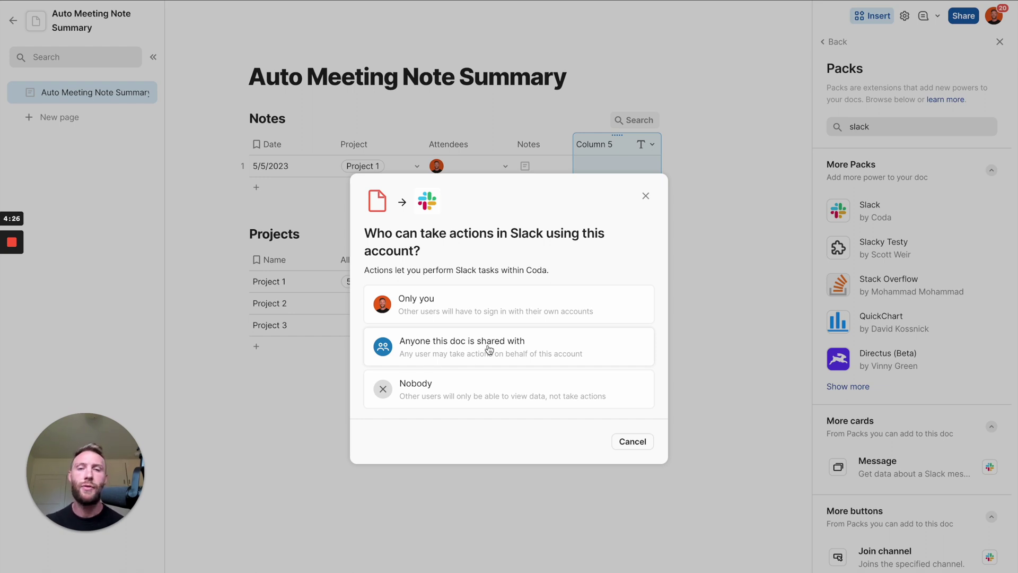
{"action": "left_click", "coordinate": [518, 307]}
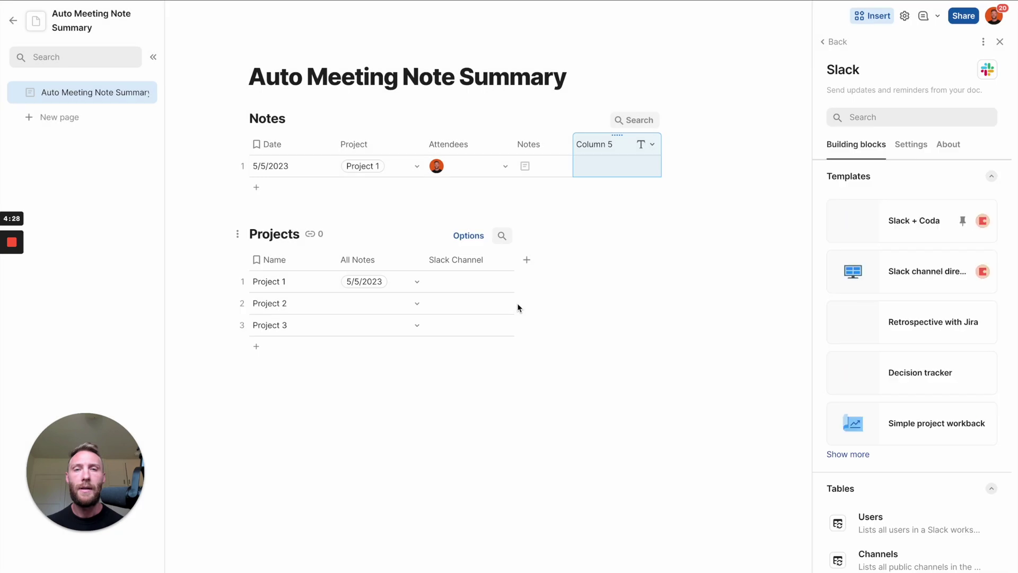
Rename Column 5 of the Notes table as "Send to Slack" and change its column type to Button.
{"action": "double_click", "coordinate": [615, 152]}
{"action": "type", "text": "Send to Sl"}
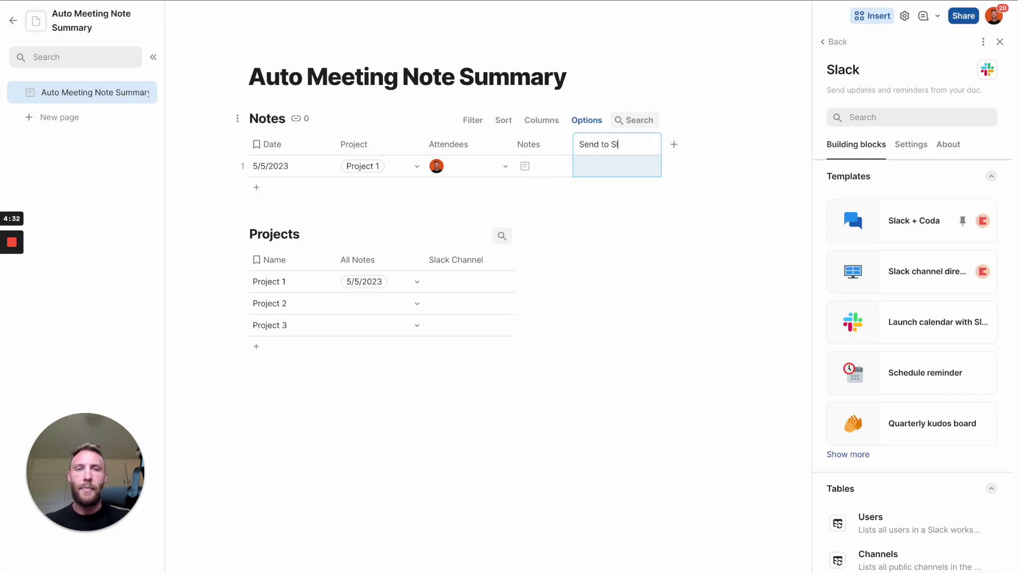
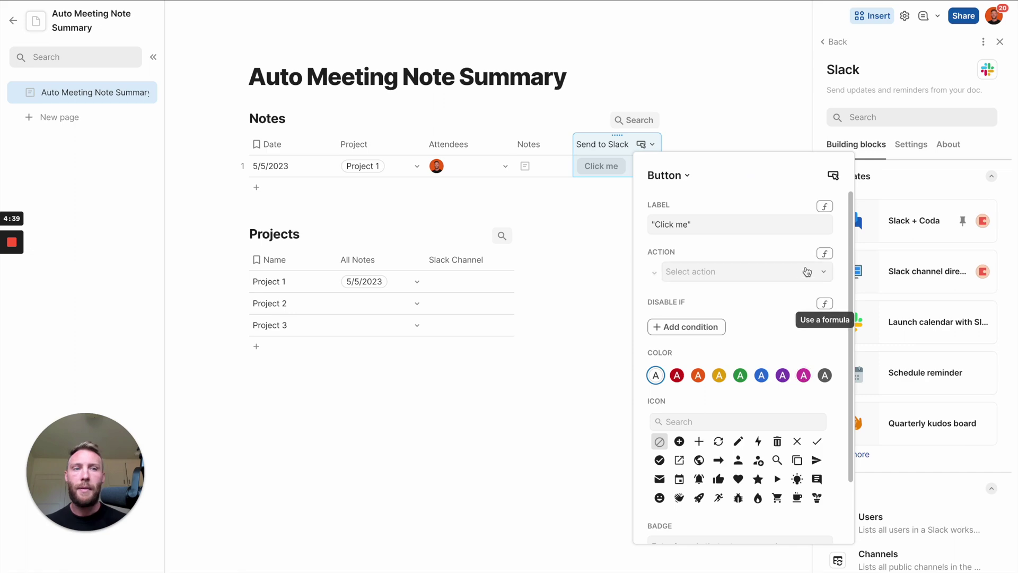
Set the action of the Send to Slack button to Slack's Post message.
{"action": "scroll", "coordinate": [749, 332], "scroll_direction": "down", "scroll_amount": 1}
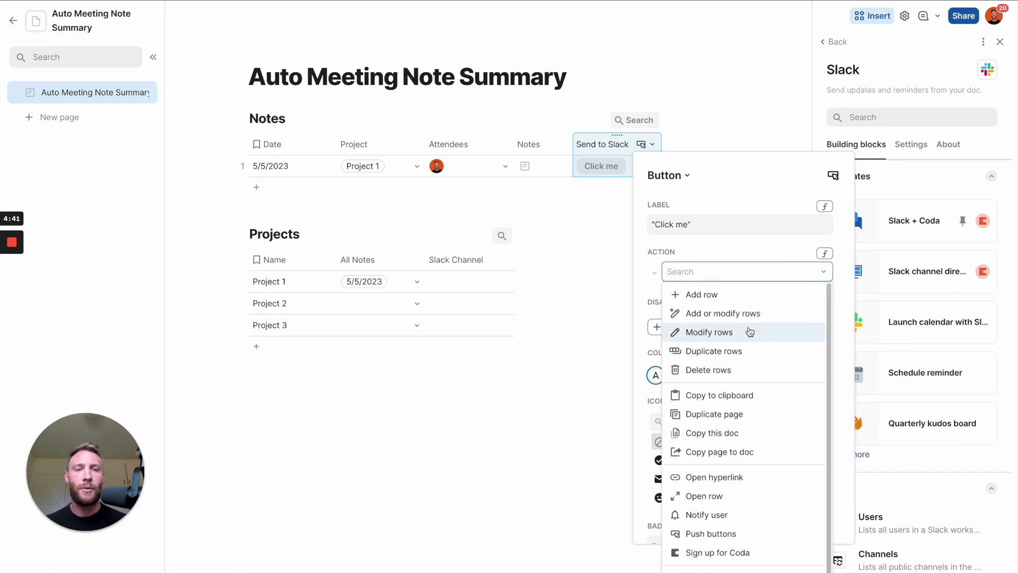
{"action": "scroll", "coordinate": [750, 332], "scroll_direction": "down", "scroll_amount": 1}
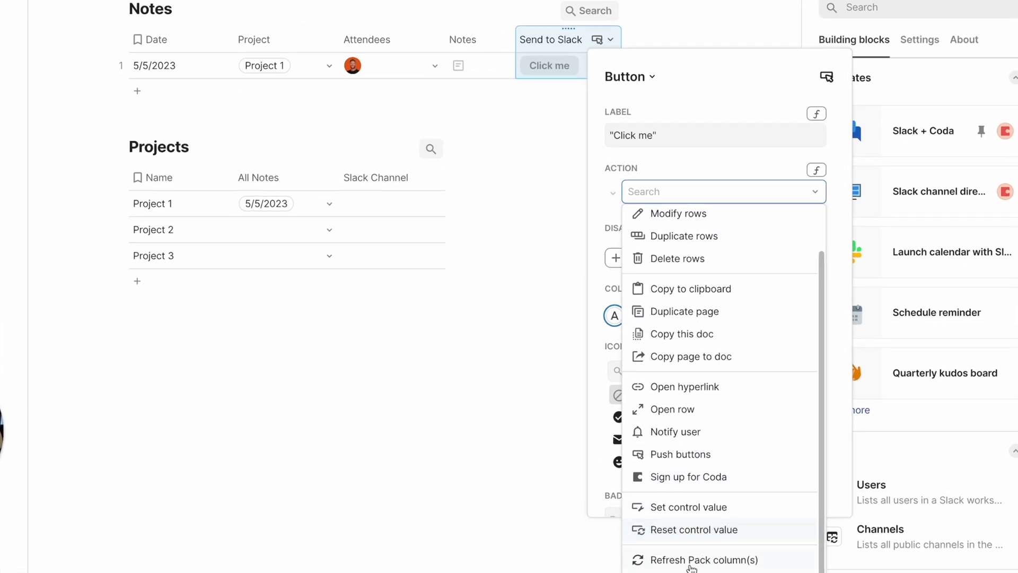
{"action": "mouse_move", "coordinate": [703, 572]}
{"action": "mouse_move", "coordinate": [716, 0]}
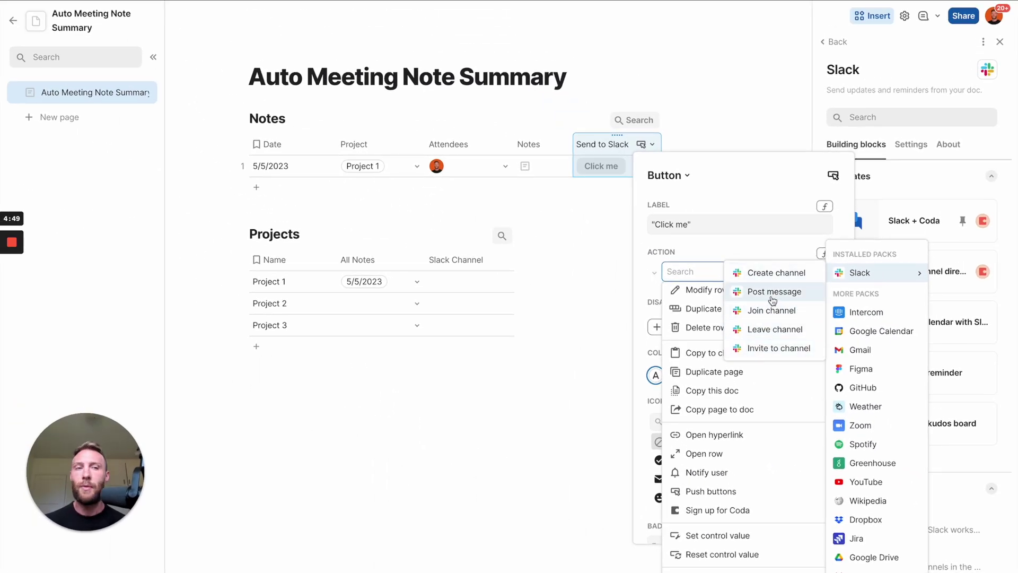
{"action": "left_click", "coordinate": [772, 293]}
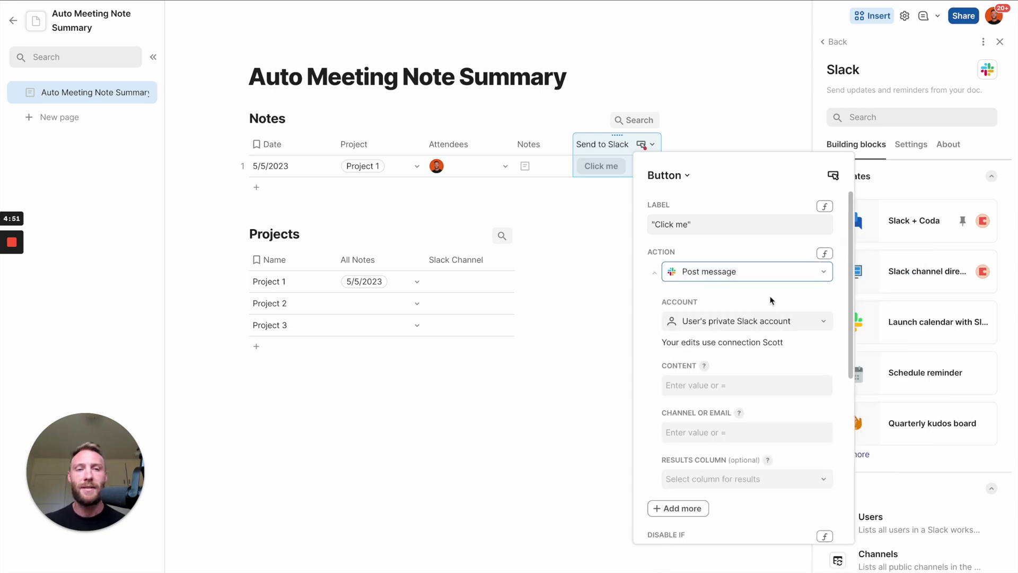
Enter "#project-1" as the Slack Channel of Project 1 in the Projects table.
{"action": "scroll", "coordinate": [769, 297], "scroll_direction": "down", "scroll_amount": 1}
{"action": "left_click", "coordinate": [692, 335]}
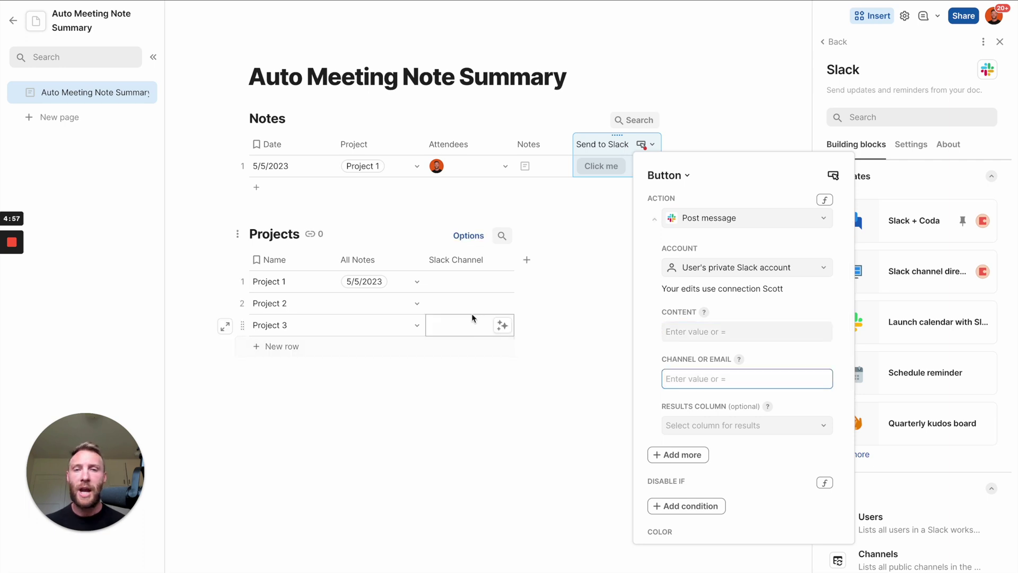
{"action": "left_click", "coordinate": [466, 286]}
{"action": "type", "text": "#project-1"}
{"action": "left_click", "coordinate": [461, 303]}
Enter the fixed text "#project" as the channel in the Send to Slack button's Post message action.
{"action": "left_click", "coordinate": [648, 144]}
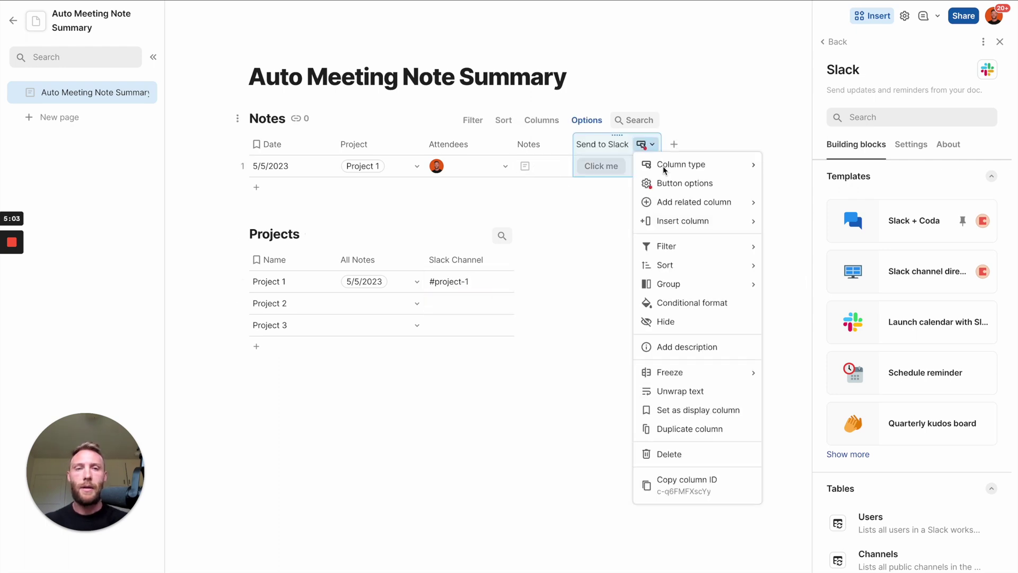
{"action": "left_click", "coordinate": [684, 183]}
{"action": "left_click", "coordinate": [686, 434]}
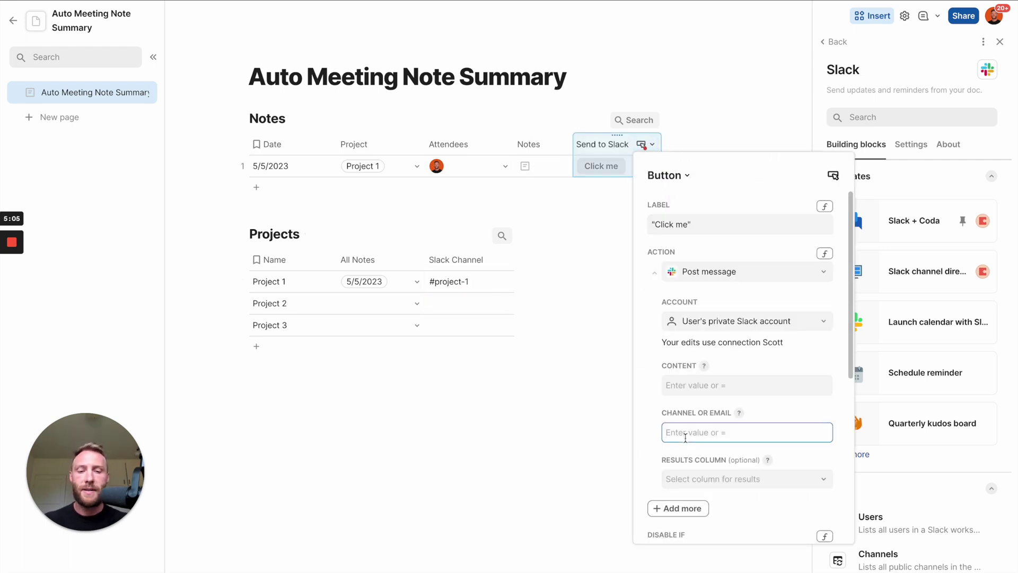
{"action": "type", "text": "#project"}
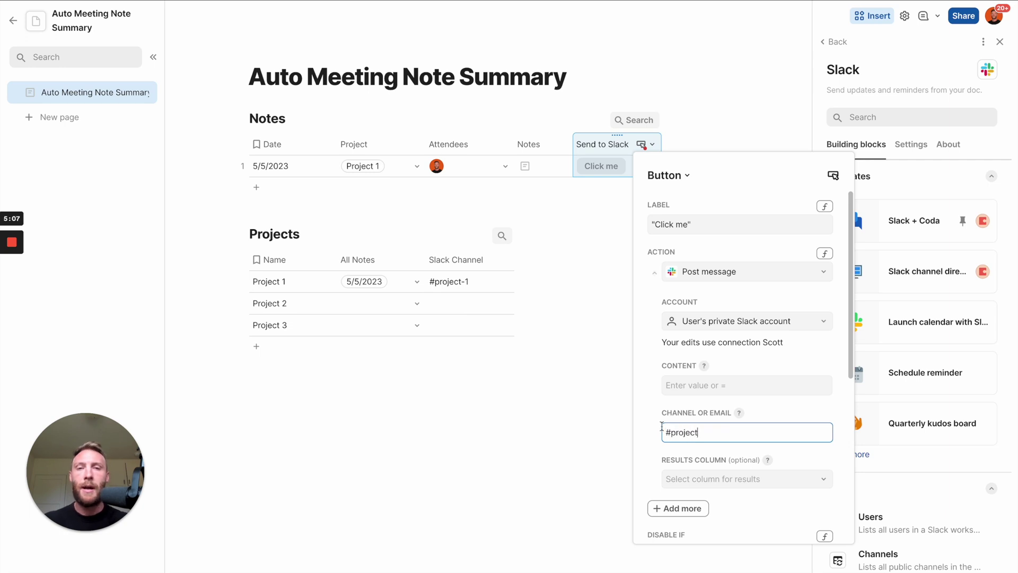
Add a second row to the Notes table and assign it to Project 2.
{"action": "left_click", "coordinate": [272, 187]}
{"action": "left_click", "coordinate": [273, 186]}
{"action": "left_click", "coordinate": [383, 184]}
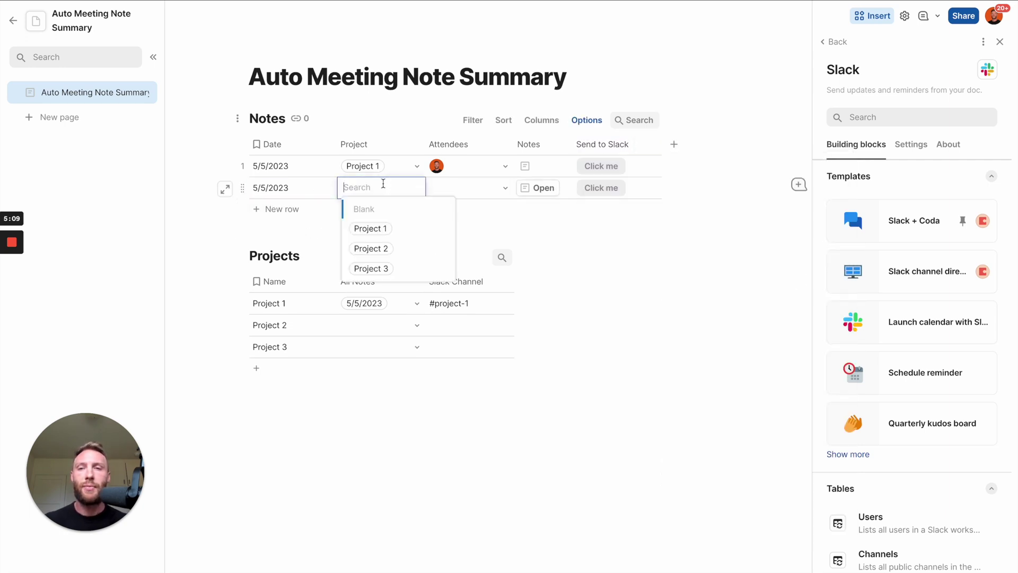
{"action": "left_click", "coordinate": [414, 247]}
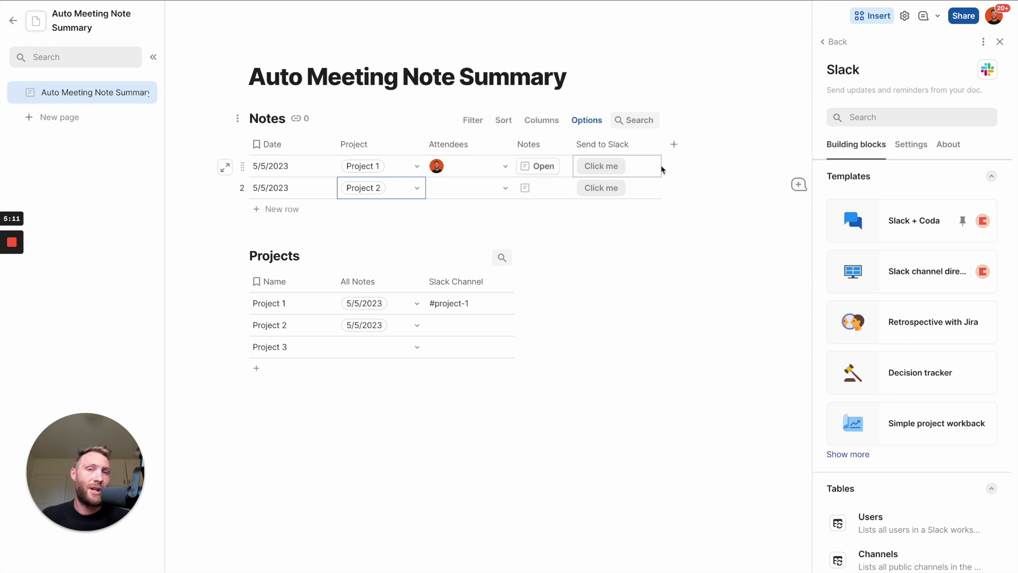
Review the Send to Slack button's settings and the Project 1 details linked from the Notes table's Project column.
{"action": "left_click", "coordinate": [603, 144]}
{"action": "left_click", "coordinate": [603, 146]}
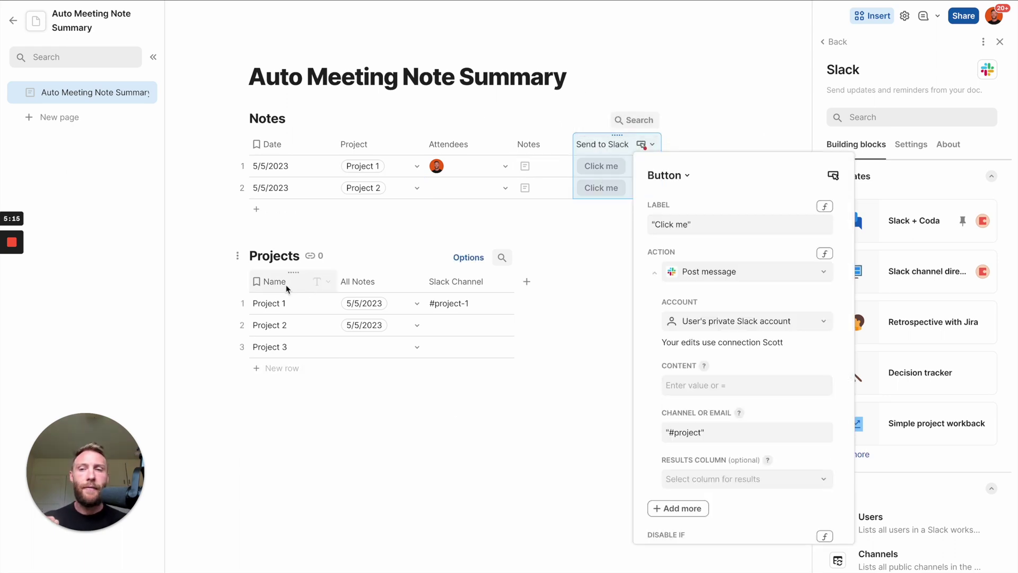
{"action": "left_click", "coordinate": [393, 149]}
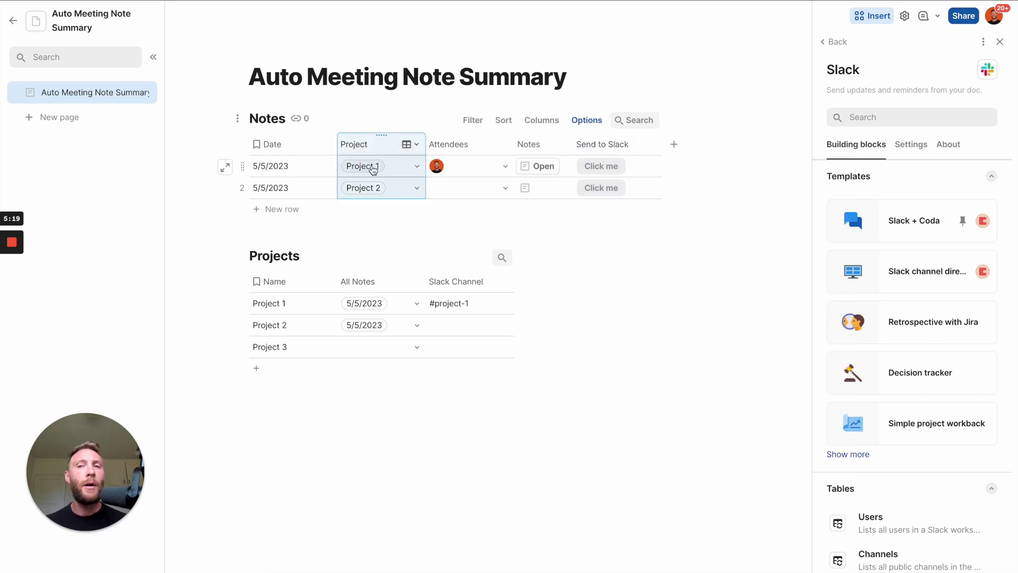
{"action": "mouse_move", "coordinate": [374, 168]}
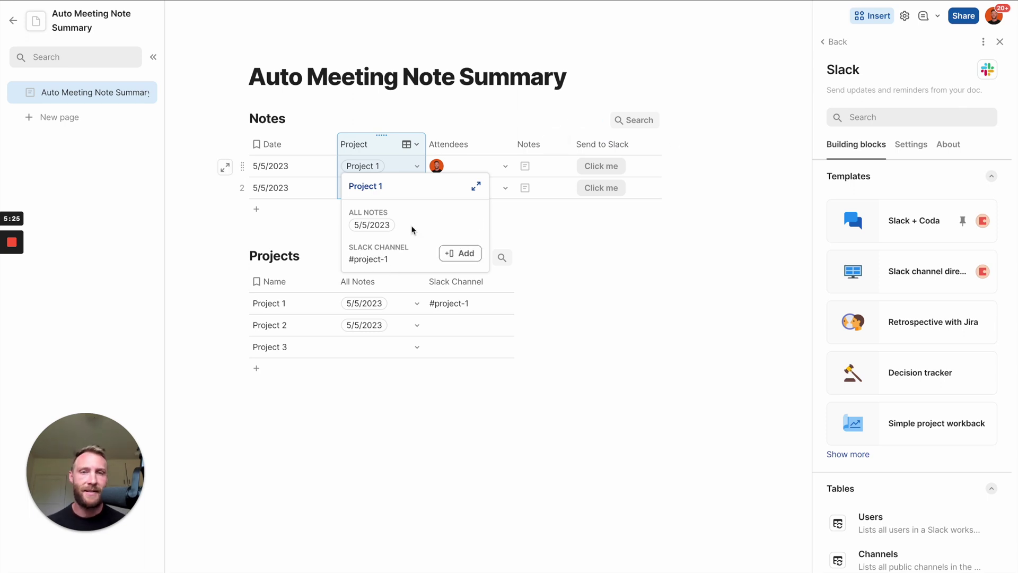
Replace the channel in the Send to Slack button's Post message action with the formula Project.Slack Channel.
{"action": "left_click", "coordinate": [593, 146]}
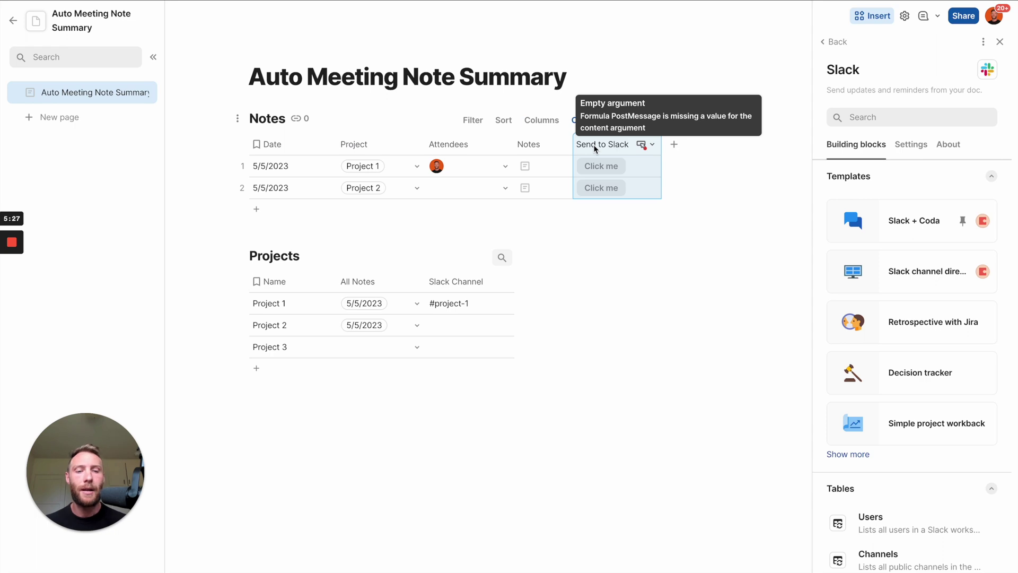
{"action": "left_click", "coordinate": [593, 145]}
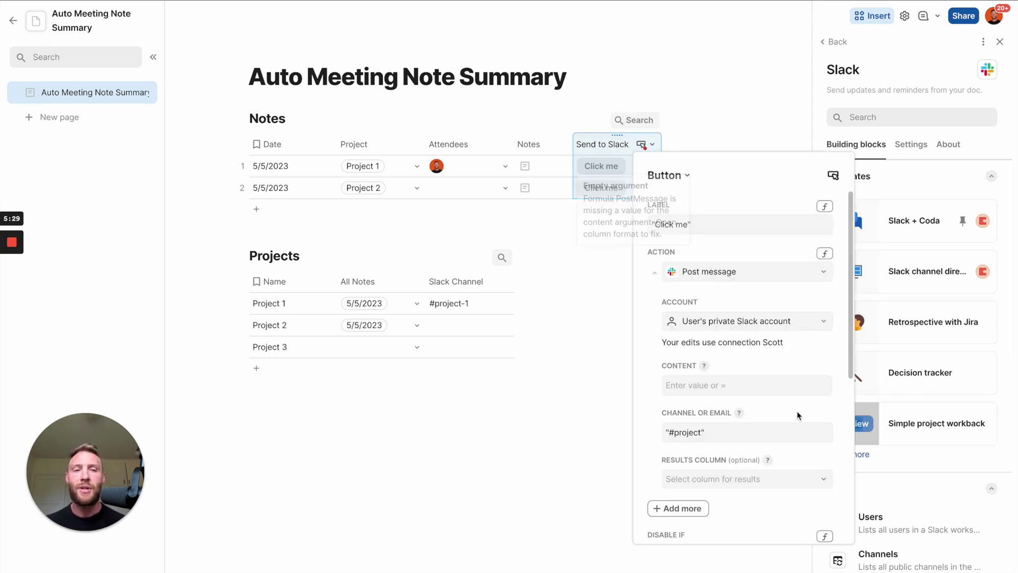
{"action": "left_click", "coordinate": [736, 425]}
{"action": "key", "text": "ctrl+a"}
{"action": "key", "text": "BackSpace"}
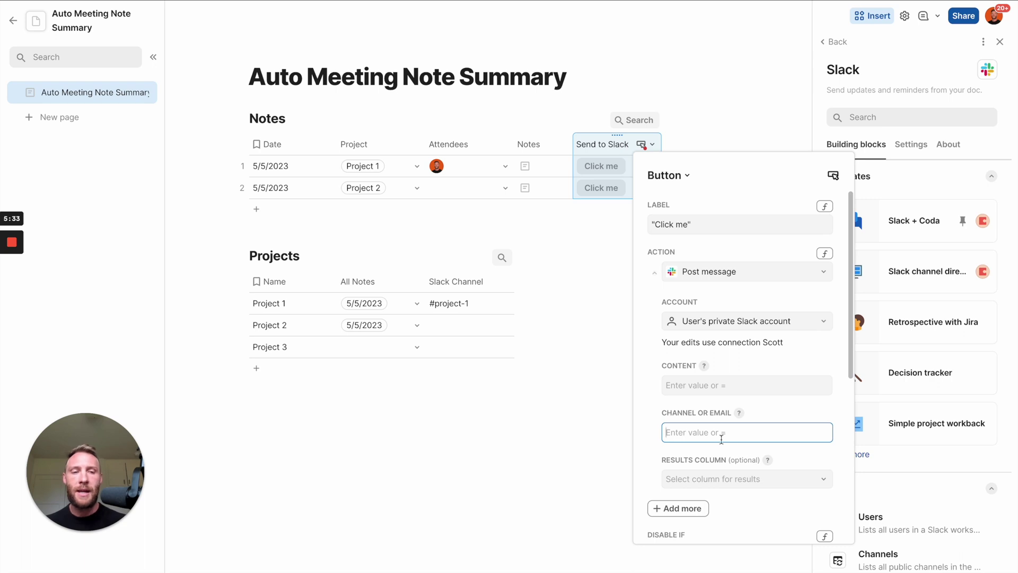
{"action": "key", "text": "equal"}
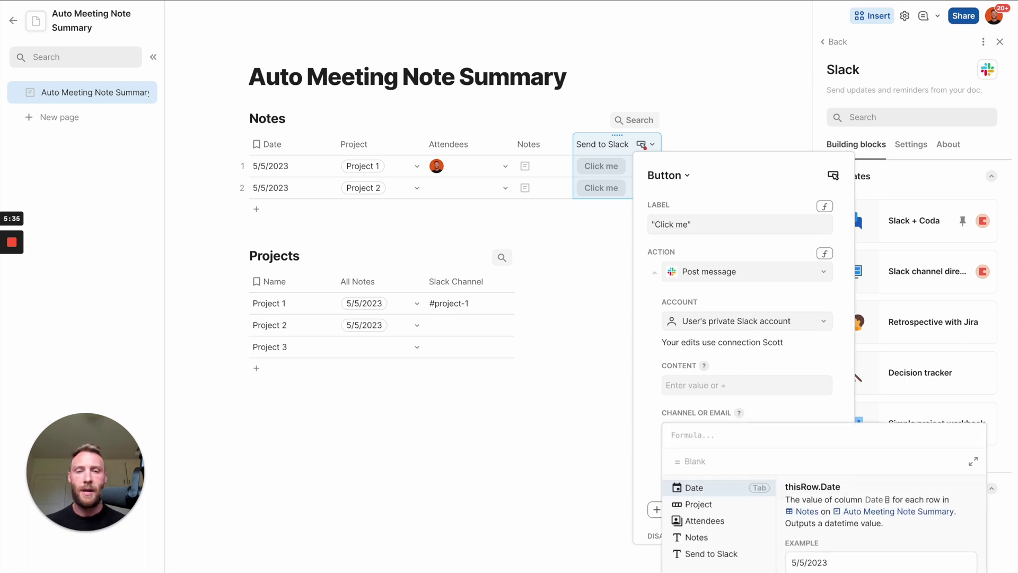
{"action": "key", "text": "Down"}
{"action": "key", "text": "Tab"}
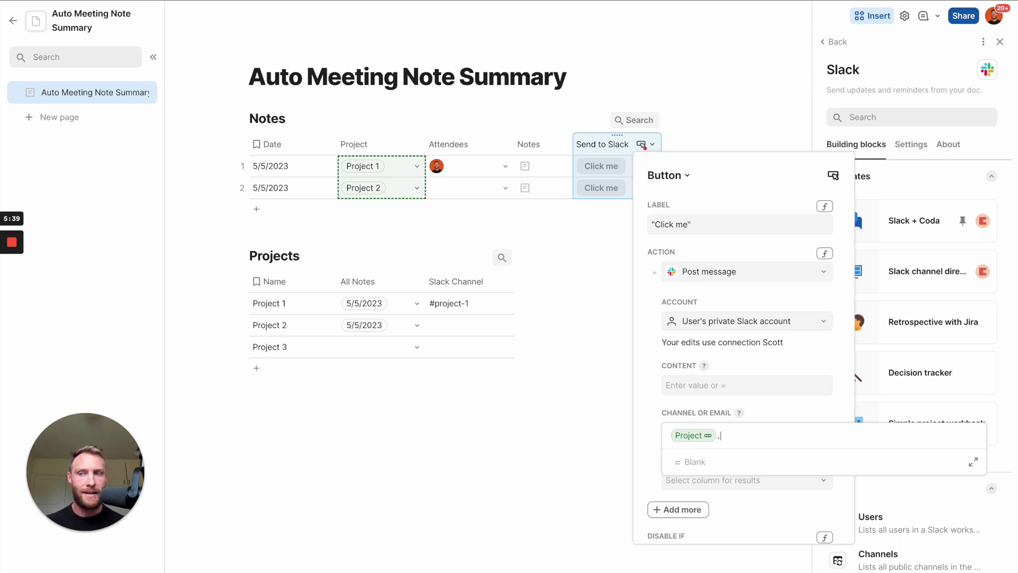
{"action": "type", "text": "."}
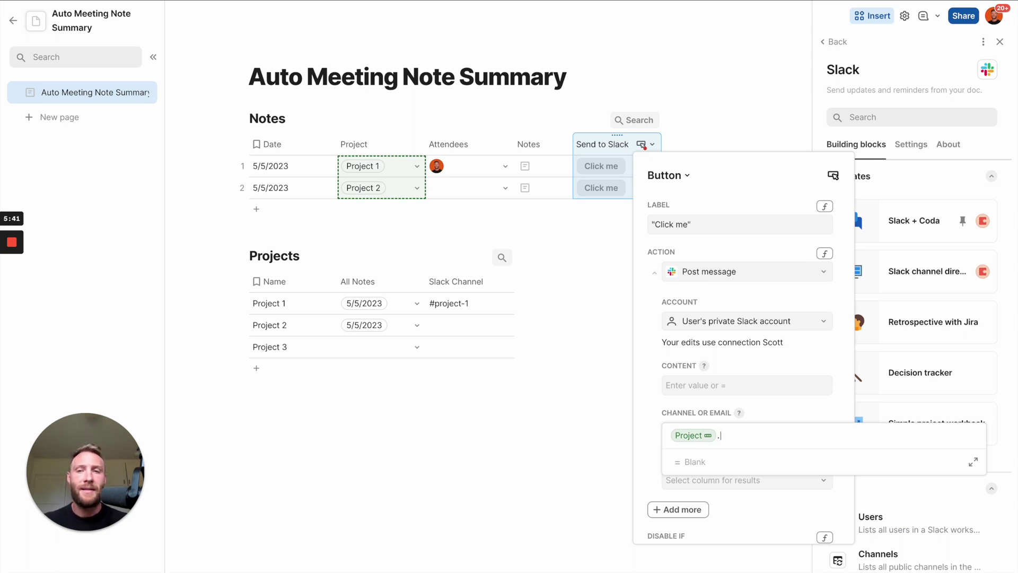
{"action": "type", "text": "all Notes"}
{"action": "key", "text": "BackSpace"}
{"action": "key", "text": "BackSpace"}
{"action": "type", "text": "sl"}
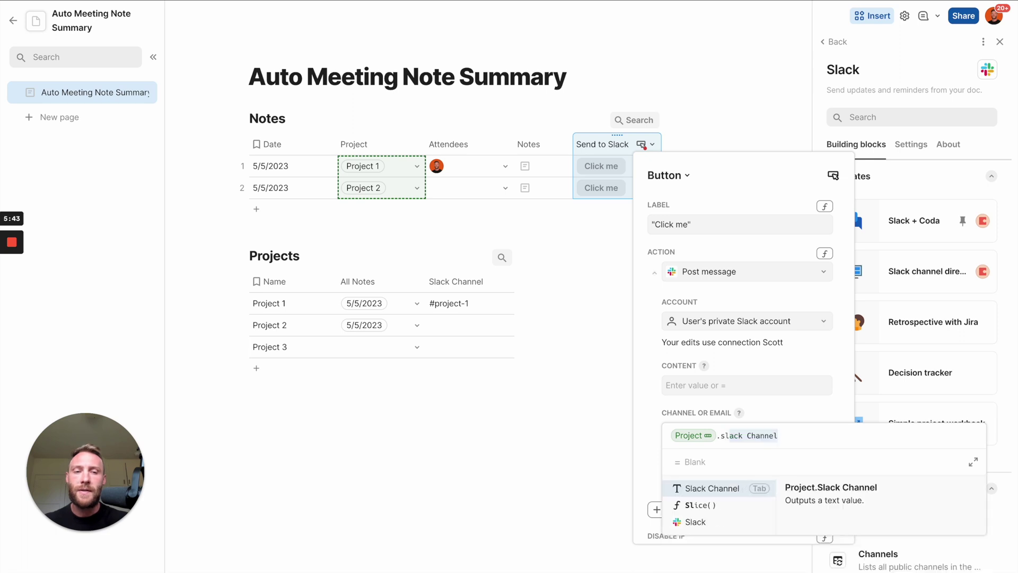
{"action": "key", "text": "Tab"}
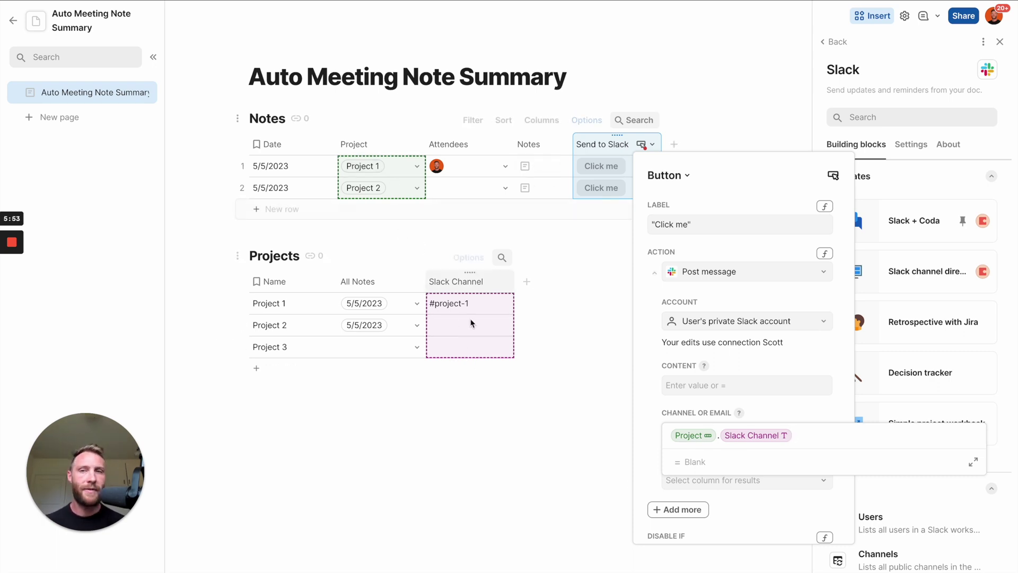
{"action": "left_click", "coordinate": [667, 400]}
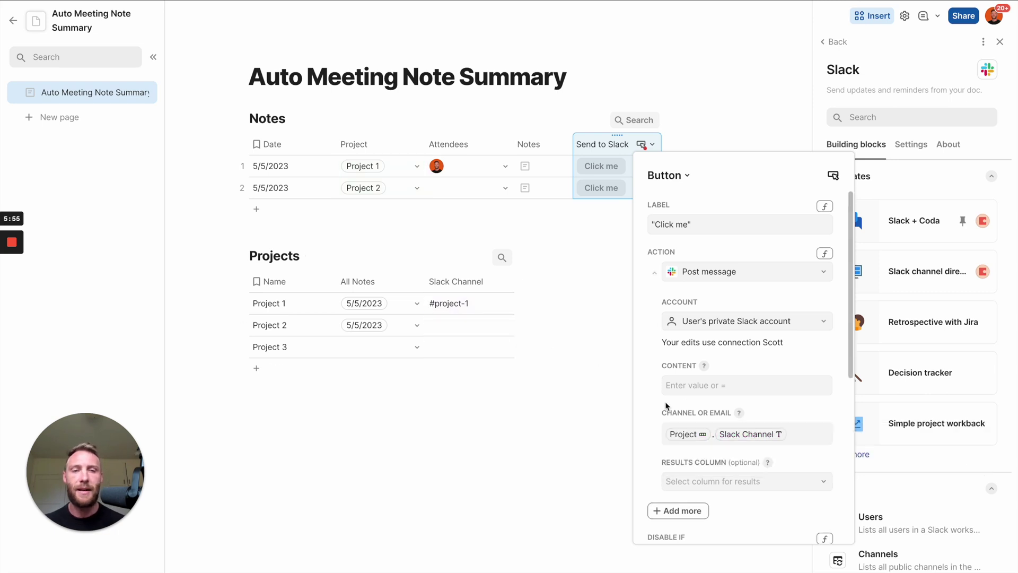
In the Project 1 row's Notes canvas, begin an AI prompt for example meeting notes with the three attendees' names and Project GreenRoad.
{"action": "left_click", "coordinate": [567, 142]}
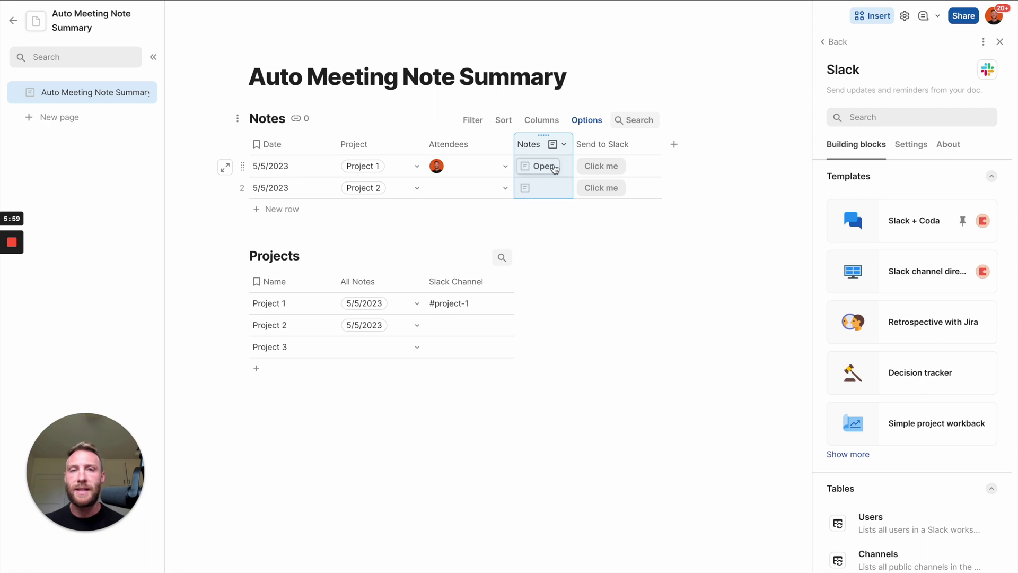
{"action": "left_click", "coordinate": [547, 166]}
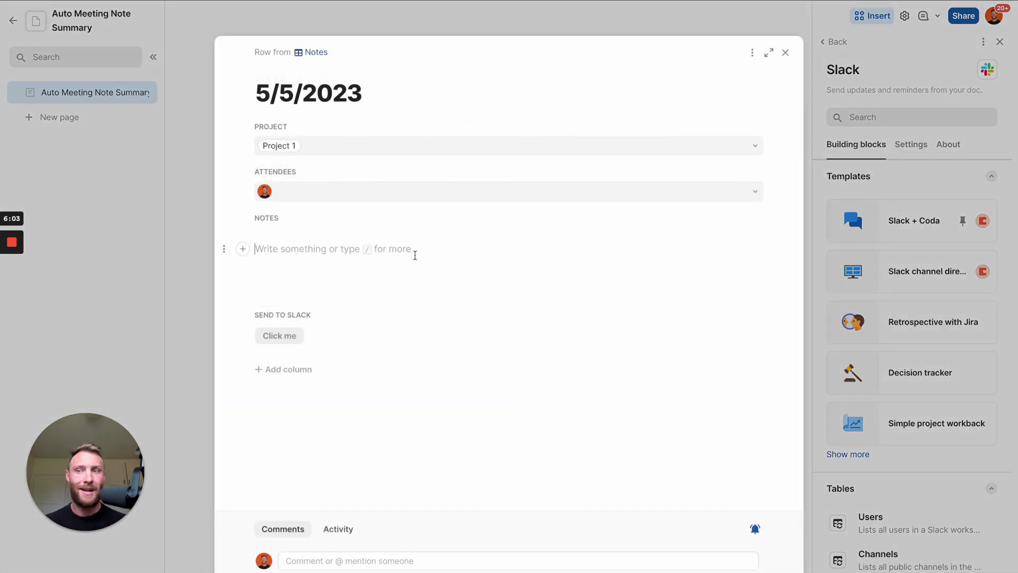
{"action": "type", "text": "/"}
{"action": "key", "text": "Return"}
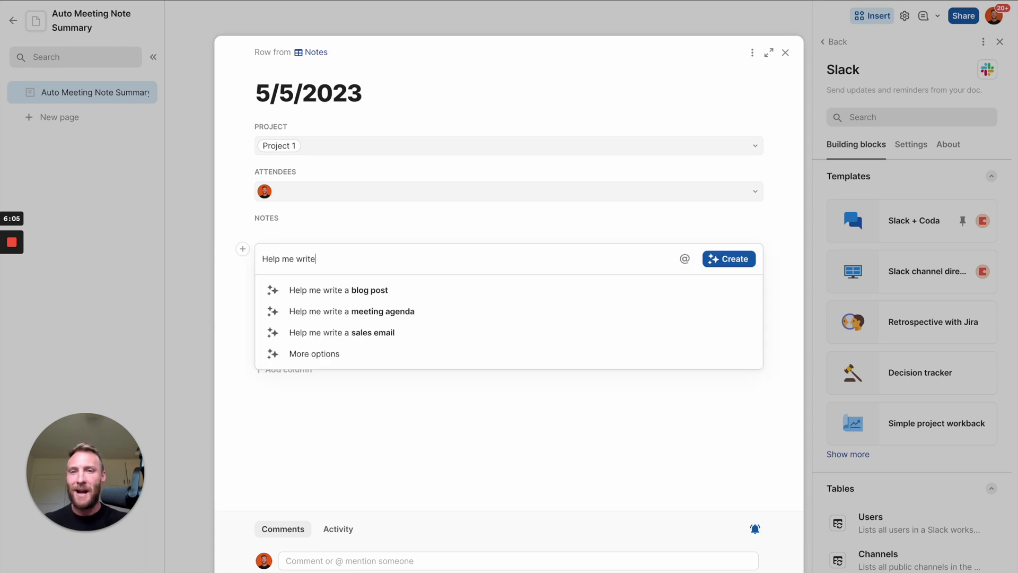
{"action": "type", "text": "an an example of meeting notes that took place for a meeting with the following information:"}
{"action": "key", "text": "shift+Return"}
{"action": "key", "text": "shift+Return"}
{"action": "type", "text": "Attendees: Marc, Scott, Shishir"}
{"action": "key", "text": "shift+Return"}
{"action": "type", "text": "Project in discussion: Project GreenRoad"}
Extend the prompt to request at least 3 paragraphs of made-up project information, attendee discussion points and an unstructured stream of thoughts, and generate the notes.
{"action": "key", "text": "shift+Return"}
{"action": "key", "text": "shift+Return"}
{"action": "type", "text": "Make up information about project greenroad so there is at least 3 paragraphs of notes from this meetin"}
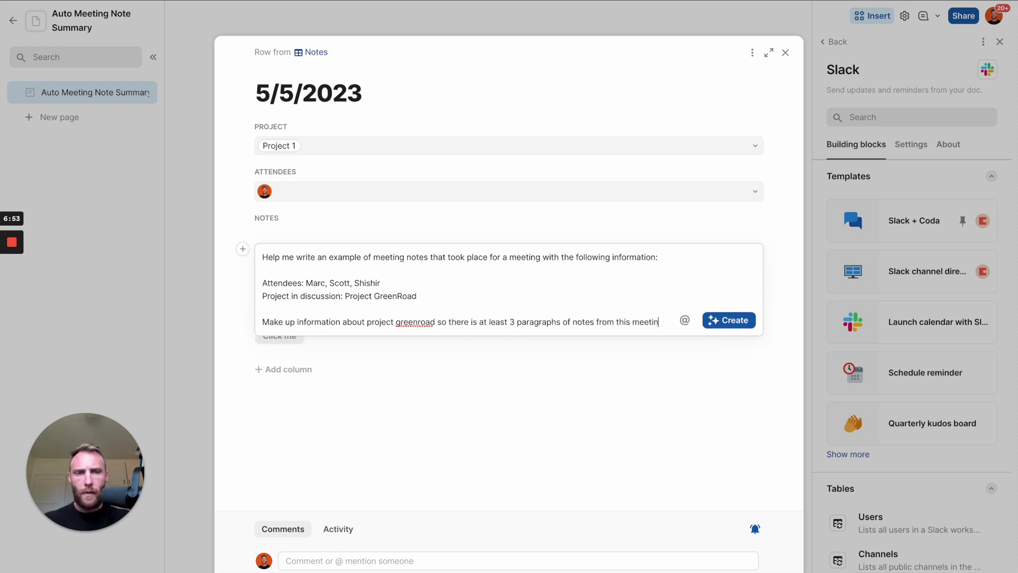
{"action": "type", "text": "g.  Also include some points of discussion between the attendees"}
{"action": "key", "text": "shift+Return"}
{"action": "key", "text": "shift+Return"}
{"action": "type", "text": "The meeting notes should mimic a normal unstructured stream of thoughts that someone might type out during a meeting"}
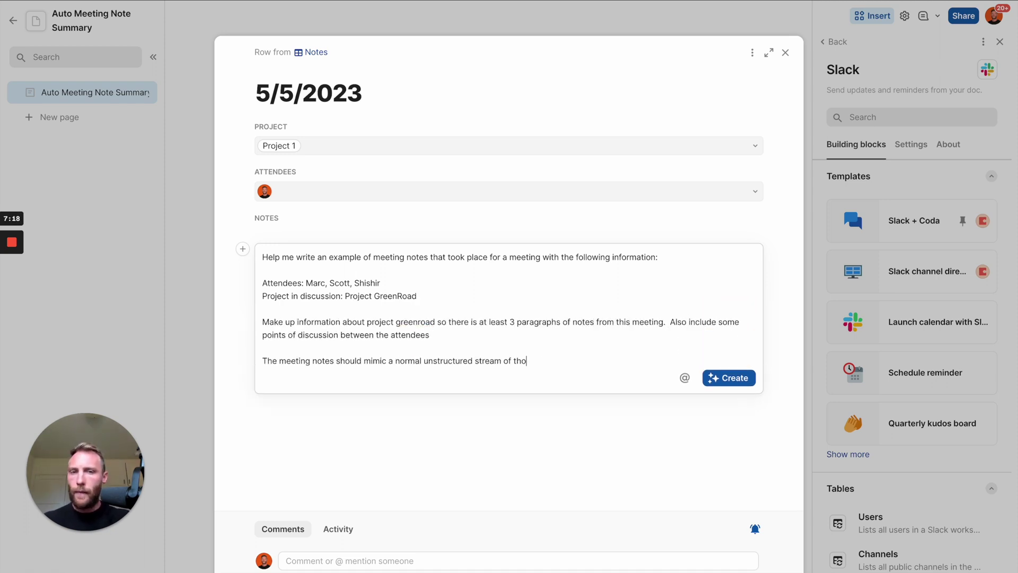
{"action": "left_click", "coordinate": [737, 380]}
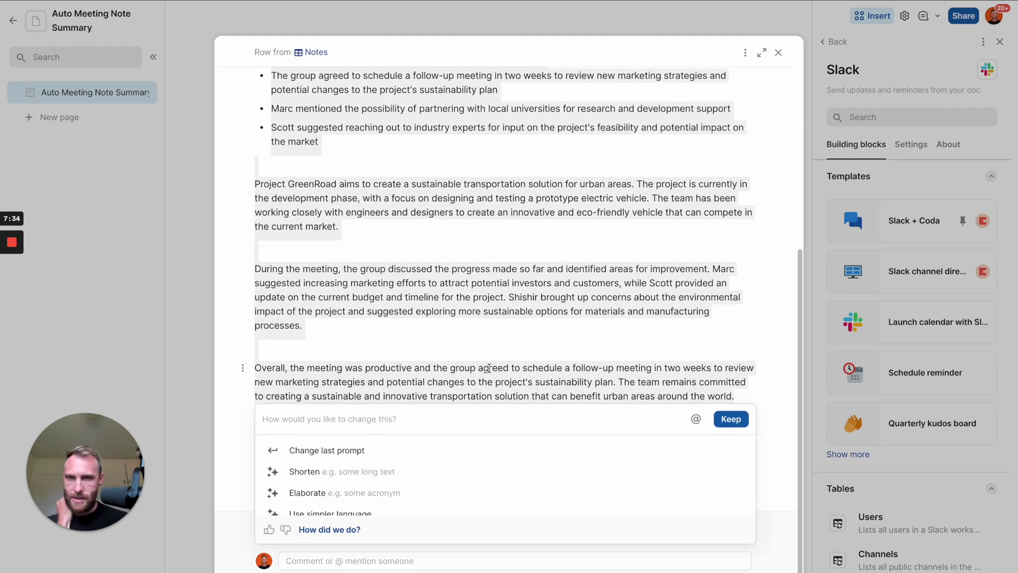
Keep the generated meeting notes, review them from the beginning and close the Project 1 row.
{"action": "scroll", "coordinate": [340, 485], "scroll_direction": "down", "scroll_amount": 1}
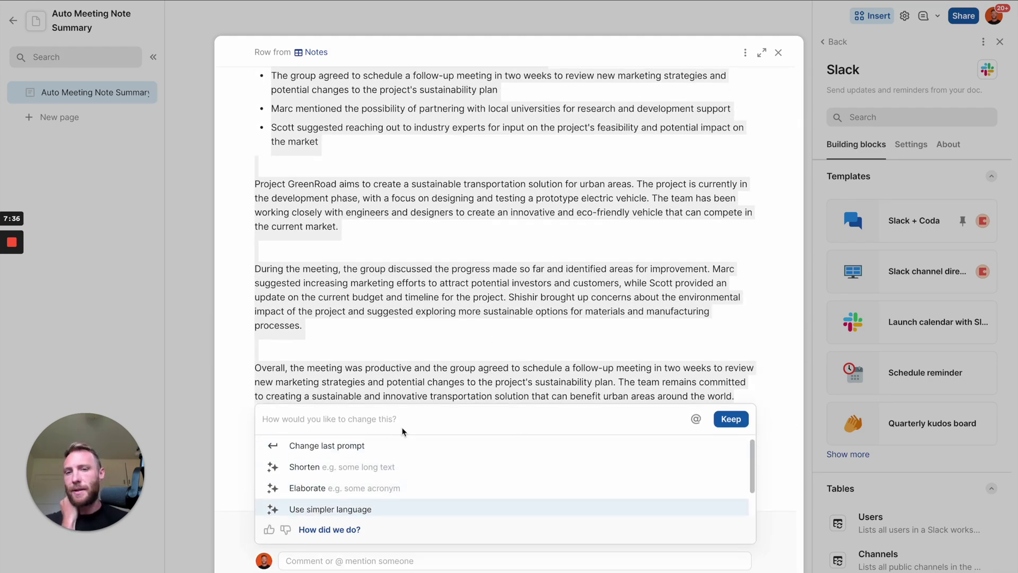
{"action": "left_click", "coordinate": [446, 352]}
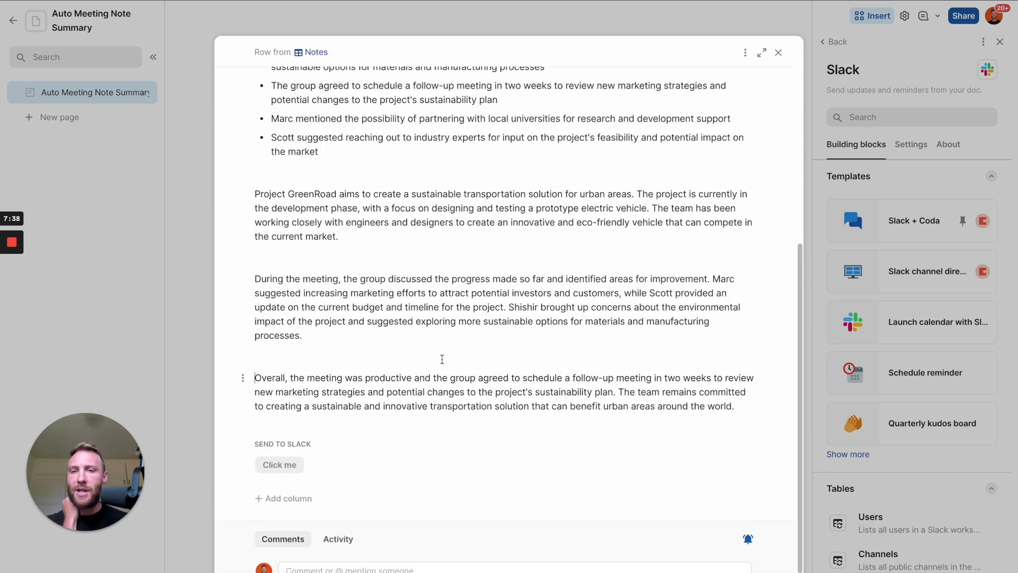
{"action": "scroll", "coordinate": [442, 360], "scroll_direction": "up", "scroll_amount": 2}
{"action": "scroll", "coordinate": [442, 360], "scroll_direction": "up", "scroll_amount": 5}
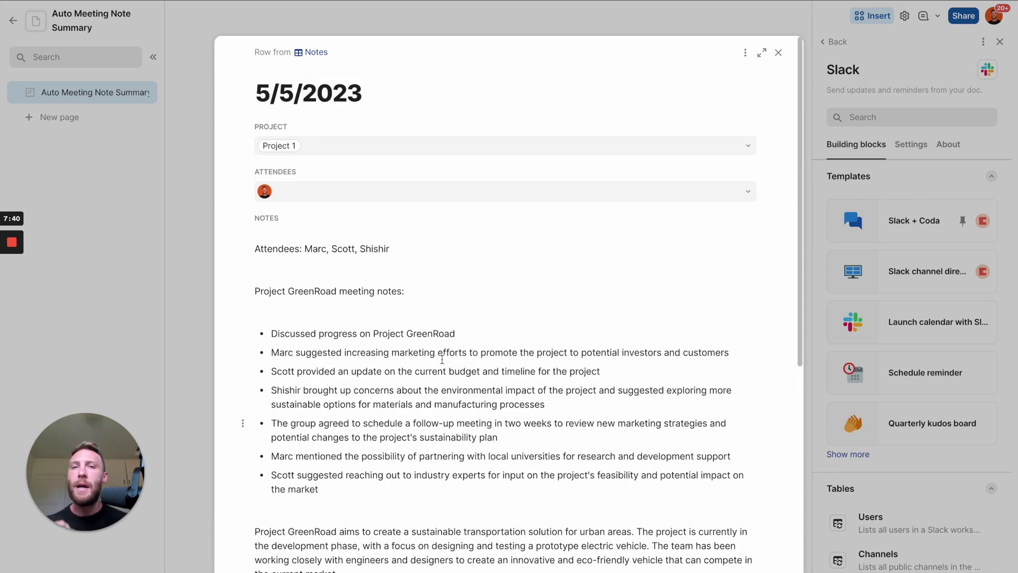
{"action": "left_click", "coordinate": [778, 53]}
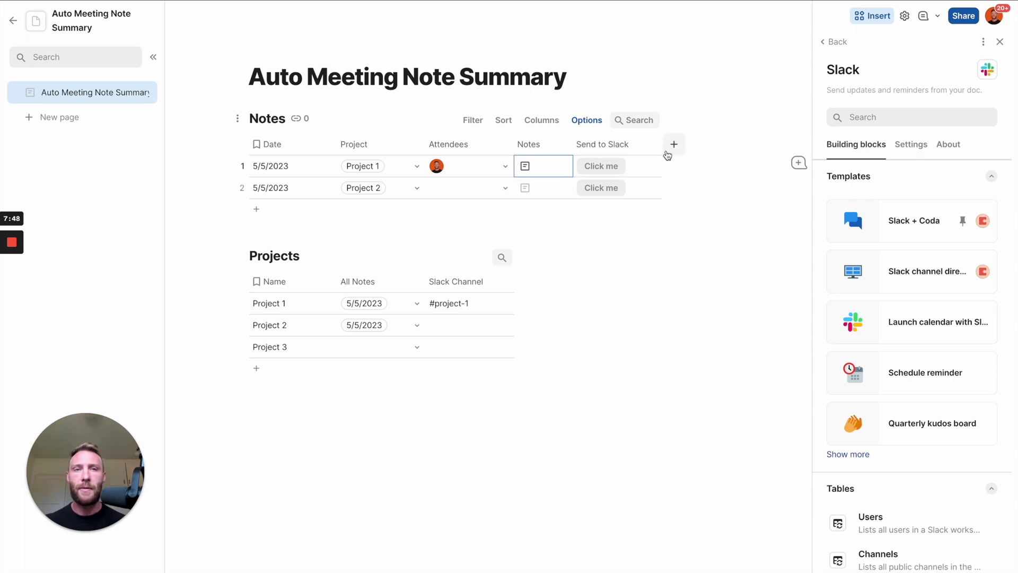
Add a column named "AI Summary" to the Notes table and delete the Project 2 row.
{"action": "left_click", "coordinate": [682, 140]}
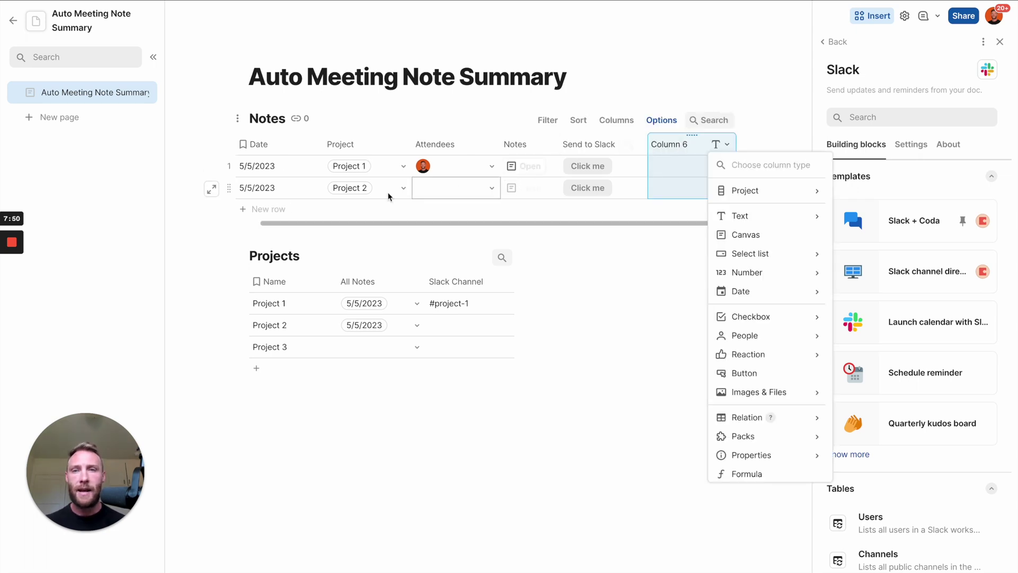
{"action": "left_click", "coordinate": [228, 187]}
{"action": "key", "text": "Delete"}
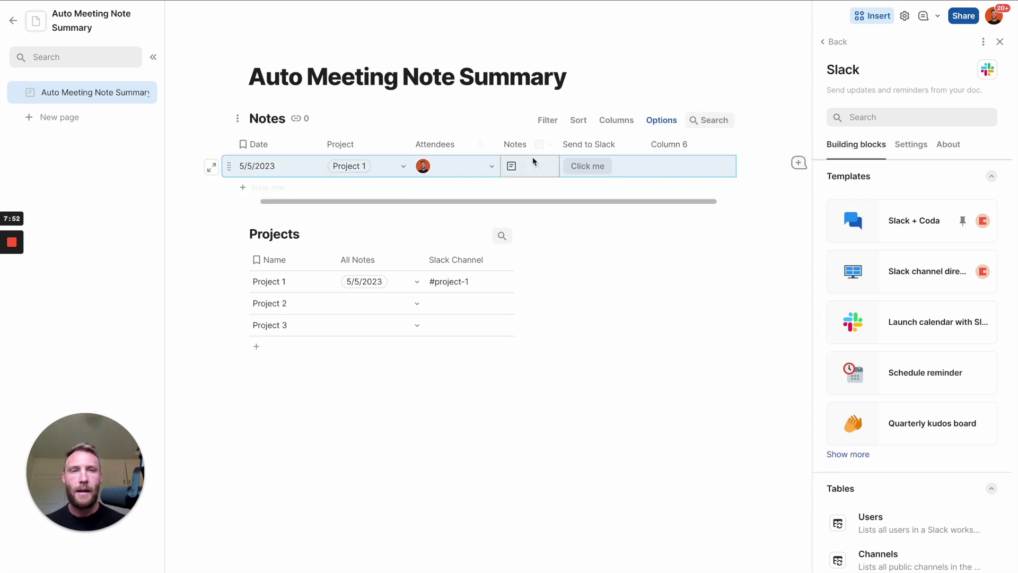
{"action": "left_click", "coordinate": [662, 144]}
{"action": "type", "text": "AI Summary"}
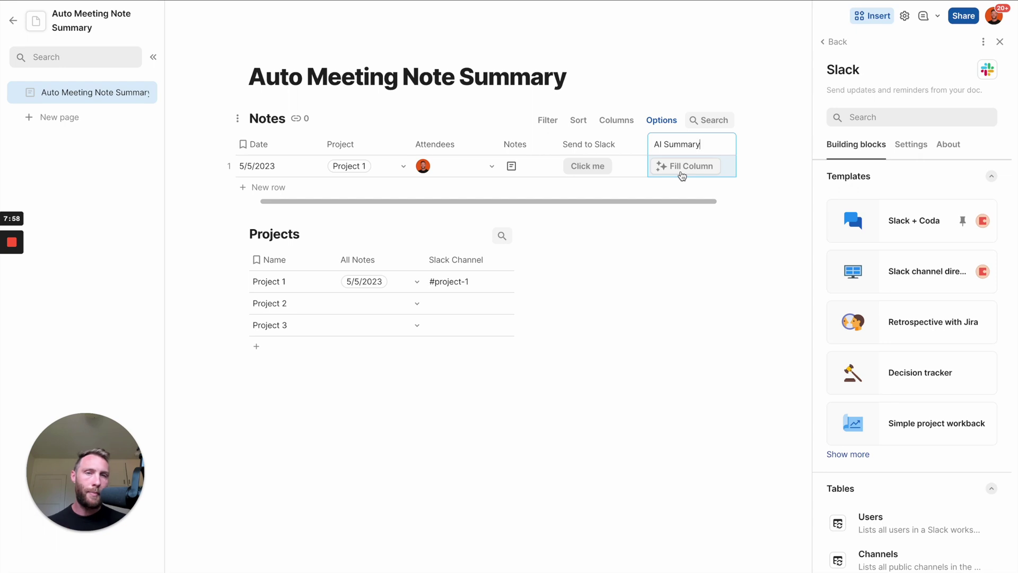
Add an AI assistant to the AI Summary column with the prompt "Provide a written summary no more than 3 sentences for the following meeting notes,".
{"action": "left_click", "coordinate": [591, 144]}
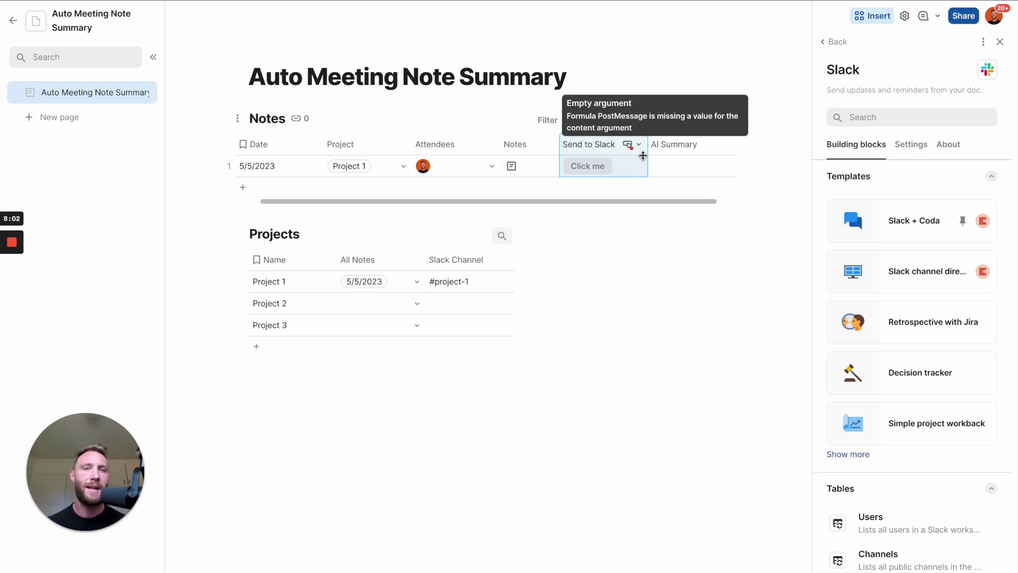
{"action": "left_click", "coordinate": [726, 145]}
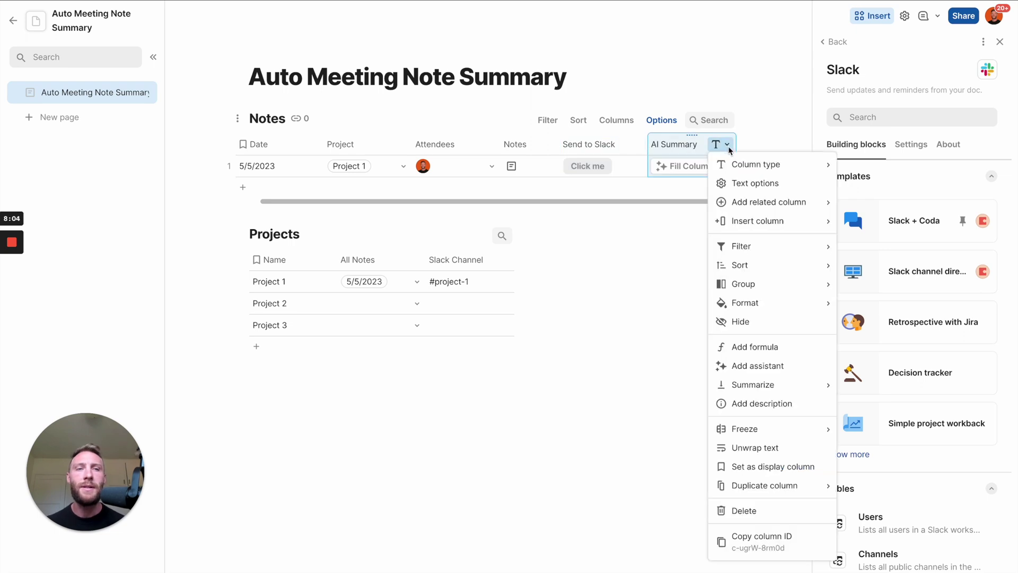
{"action": "mouse_move", "coordinate": [750, 203]}
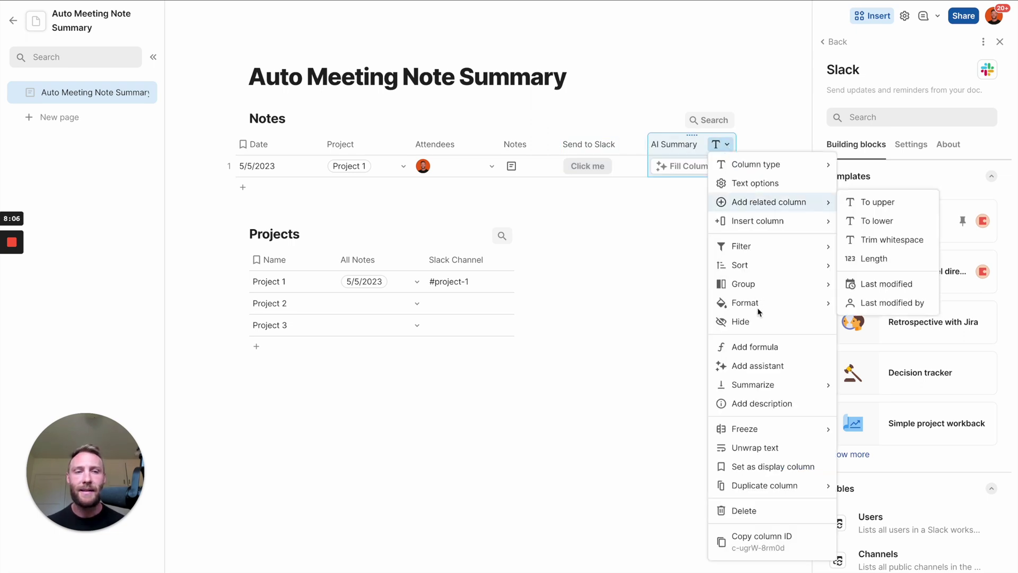
{"action": "left_click", "coordinate": [753, 366]}
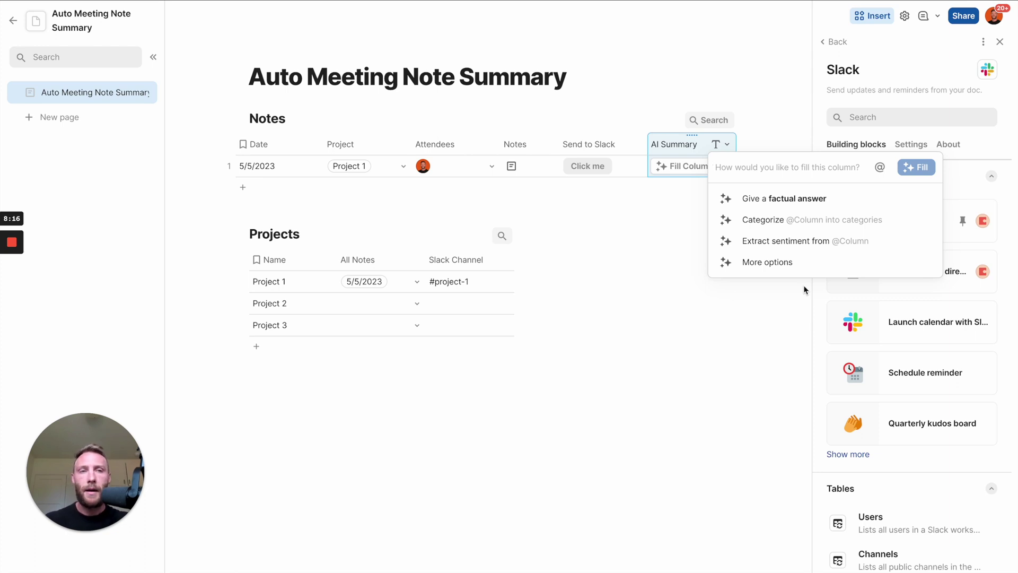
{"action": "type", "text": "Provide"}
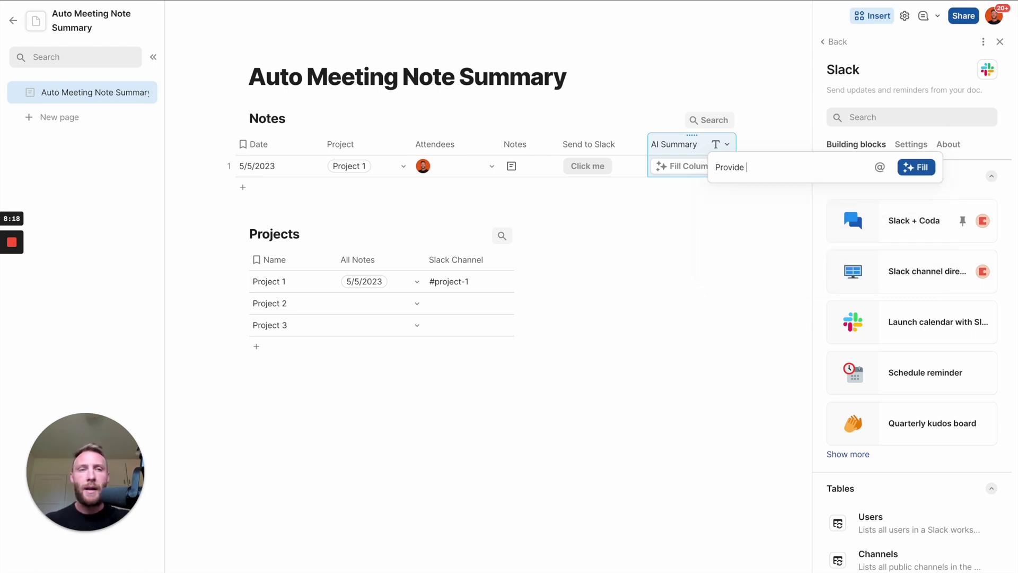
{"action": "type", "text": " a written summary no more than "}
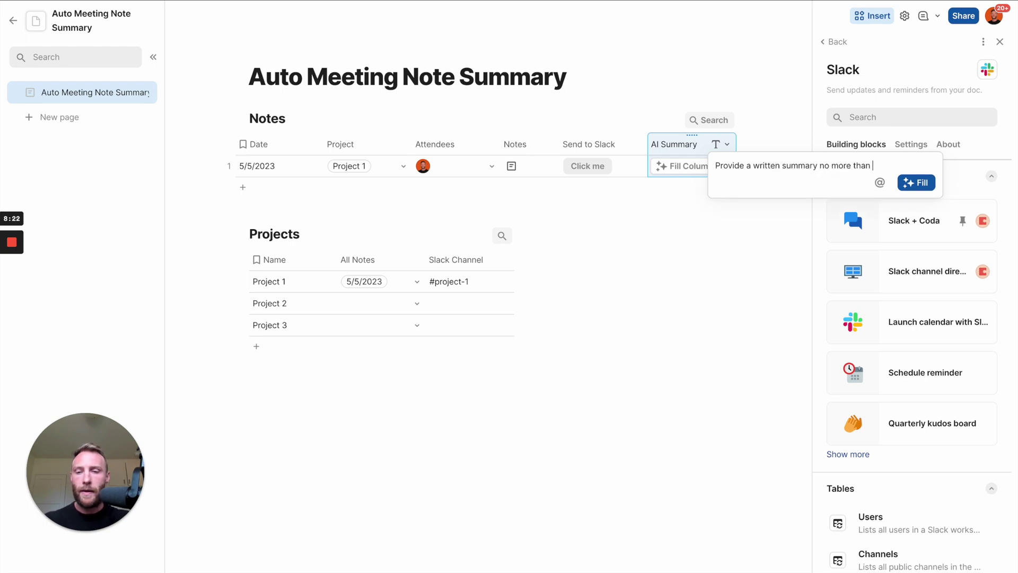
{"action": "type", "text": "3 sentences for the followi"}
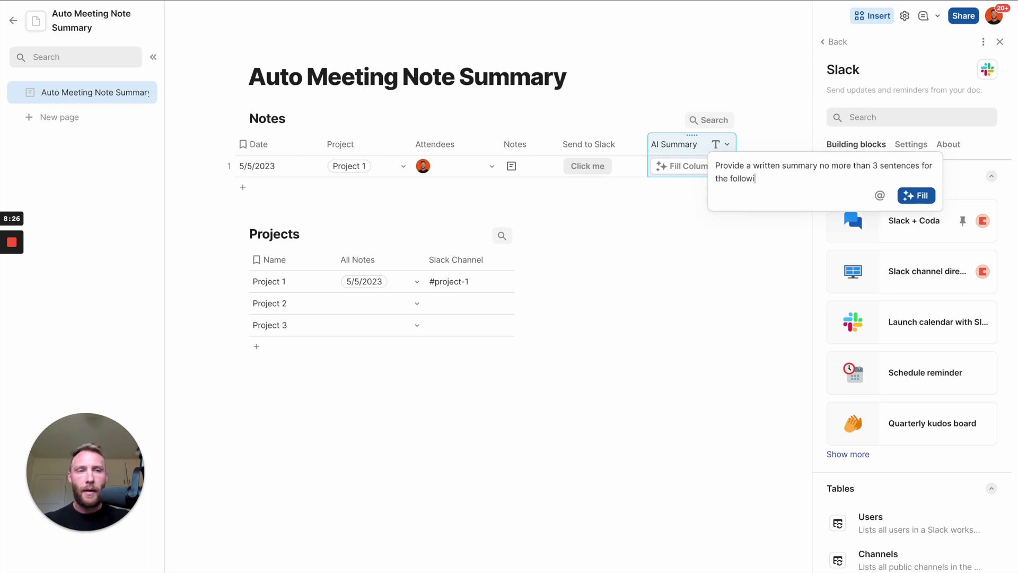
{"action": "type", "text": "ng meeting note"}
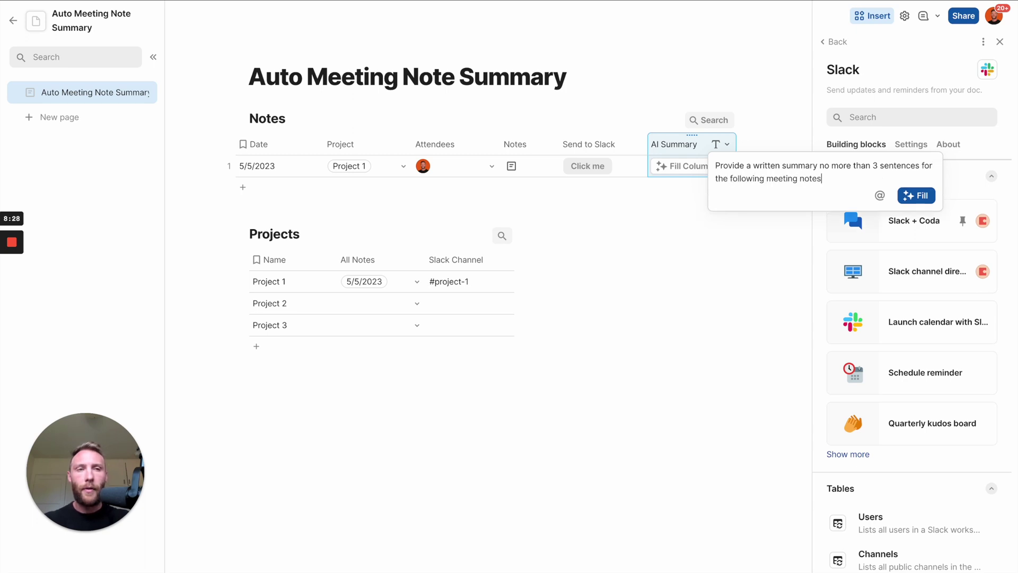
{"action": "type", "text": "s"}
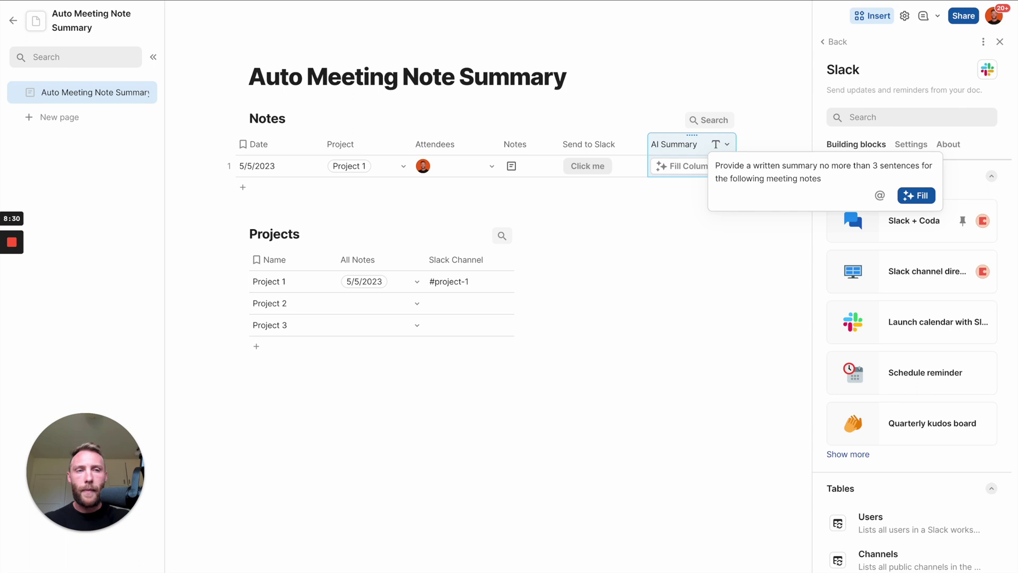
{"action": "type", "text": ","}
Add a paragraph to the prompt: "Additionally, provide 2 key themes and 3 potential action items for the meeting.".
{"action": "key", "text": "Return"}
{"action": "key", "text": "Return"}
{"action": "type", "text": "Additional"}
{"action": "key", "text": "BackSpace"}
{"action": "key", "text": "BackSpace"}
{"action": "key", "text": "BackSpace"}
{"action": "key", "text": "BackSpace"}
{"action": "key", "text": "BackSpace"}
{"action": "type", "text": "ionally, provide "}
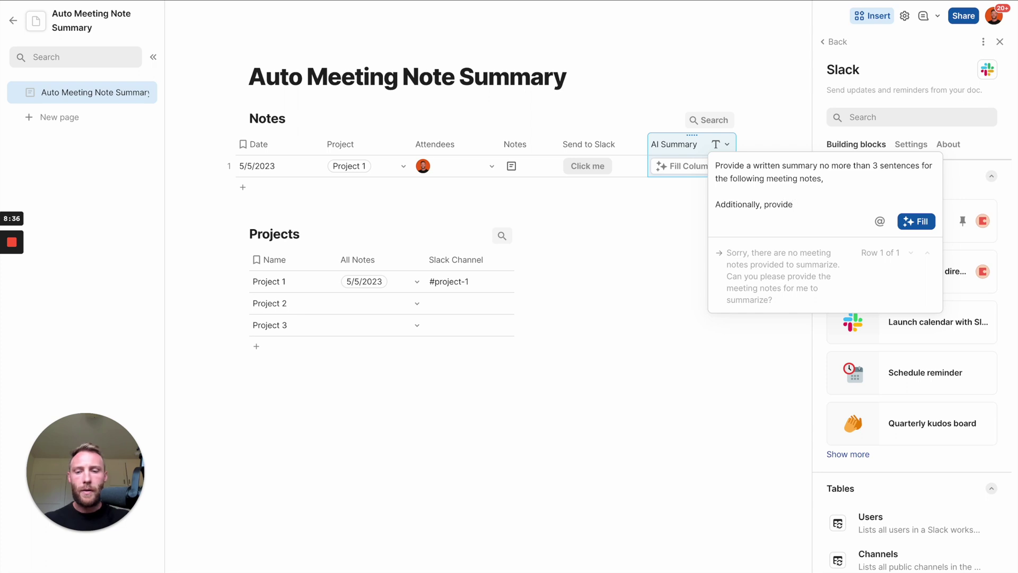
{"action": "type", "text": "2 key themes and 3 potential actio"}
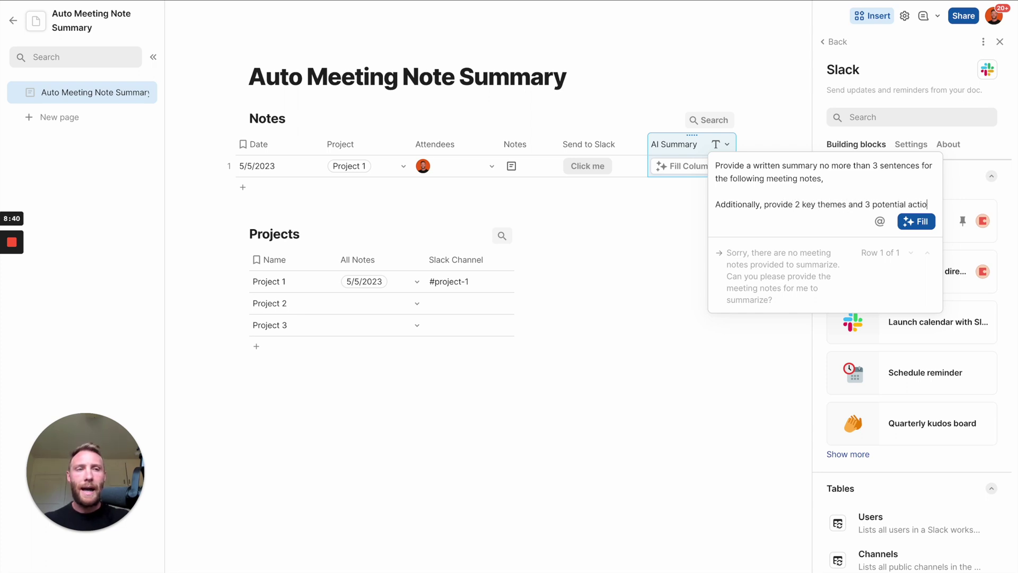
{"action": "type", "text": "n items for the meeti"}
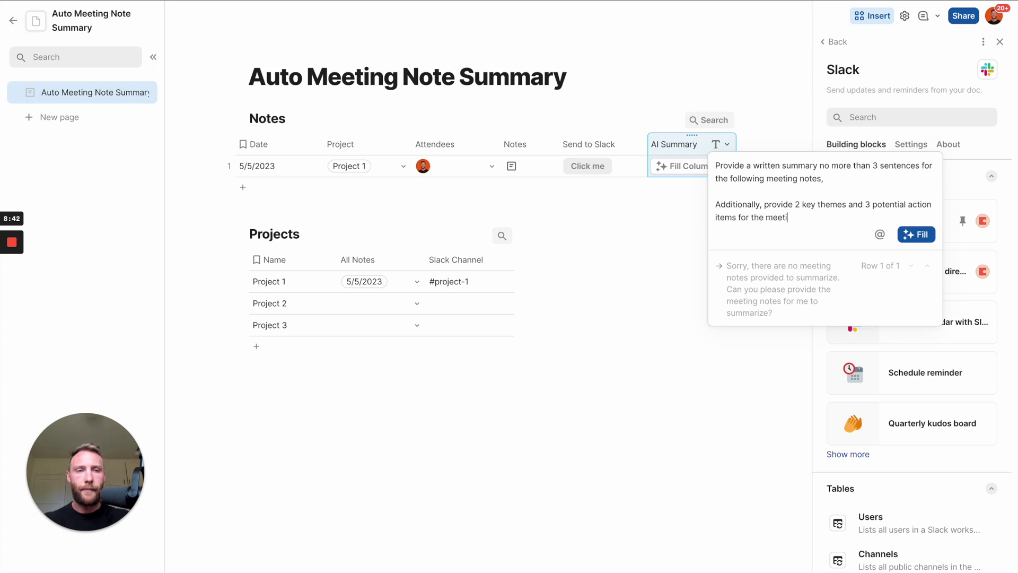
{"action": "type", "text": "ng."}
Add the instruction "Start out your summary with this sentence: "Meeting notes from: Date"" to the prompt, inserting Date as a reference to this row's column.
{"action": "key", "text": "Return"}
{"action": "key", "text": "Return"}
{"action": "type", "text": "Start out y"}
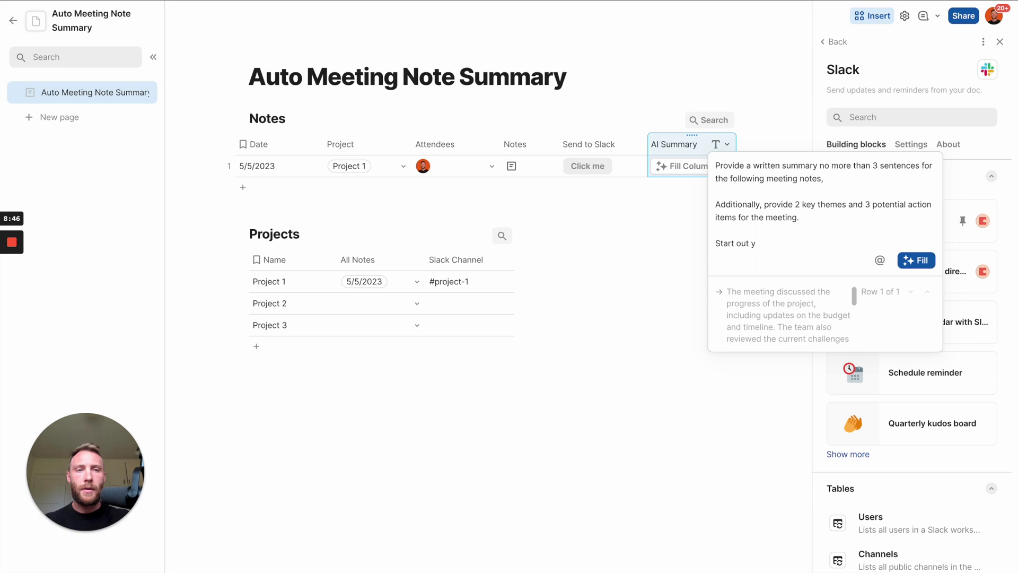
{"action": "type", "text": "our summary with thi"}
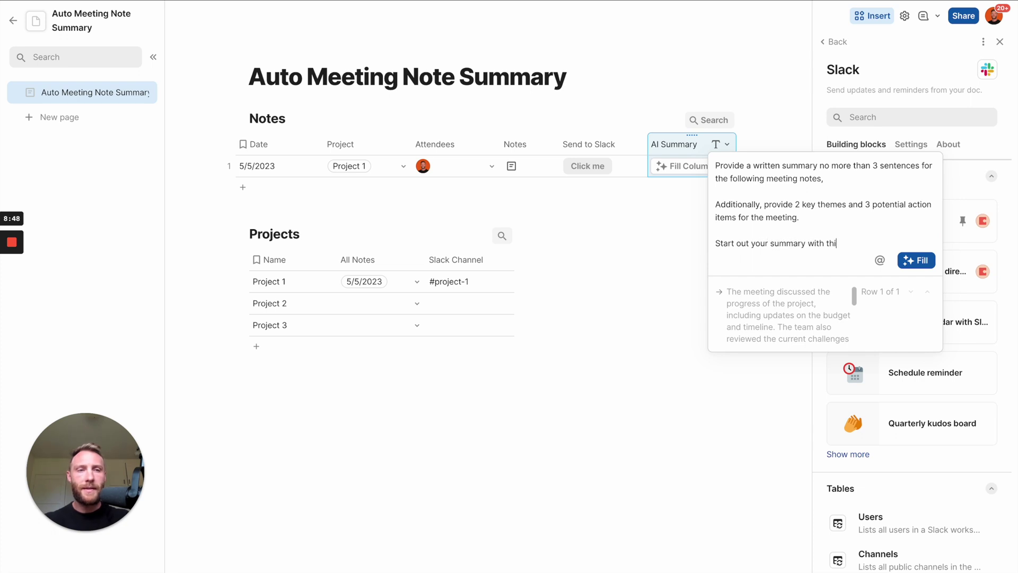
{"action": "type", "text": "s sentence: \"Meeting"}
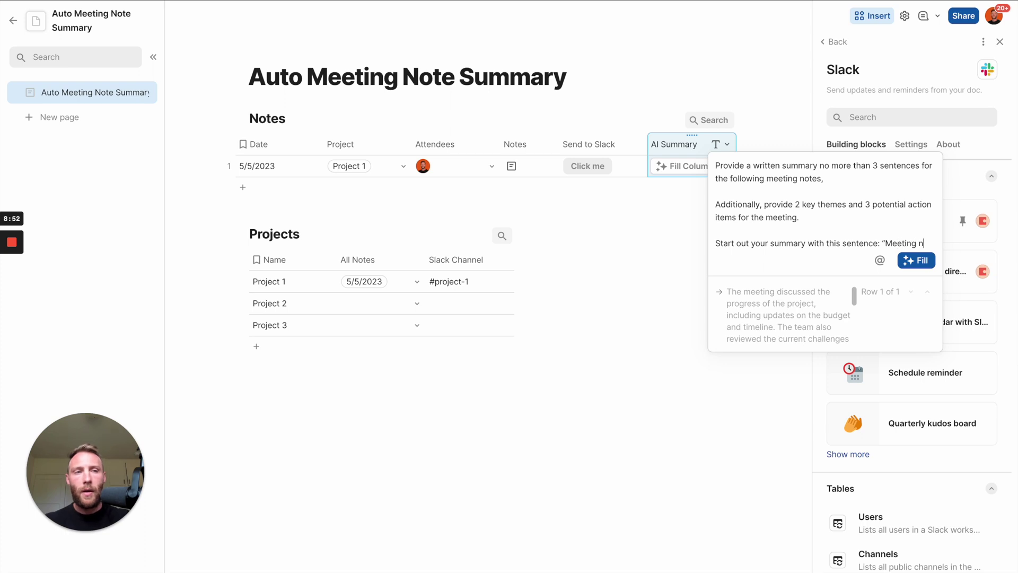
{"action": "type", "text": " notes"}
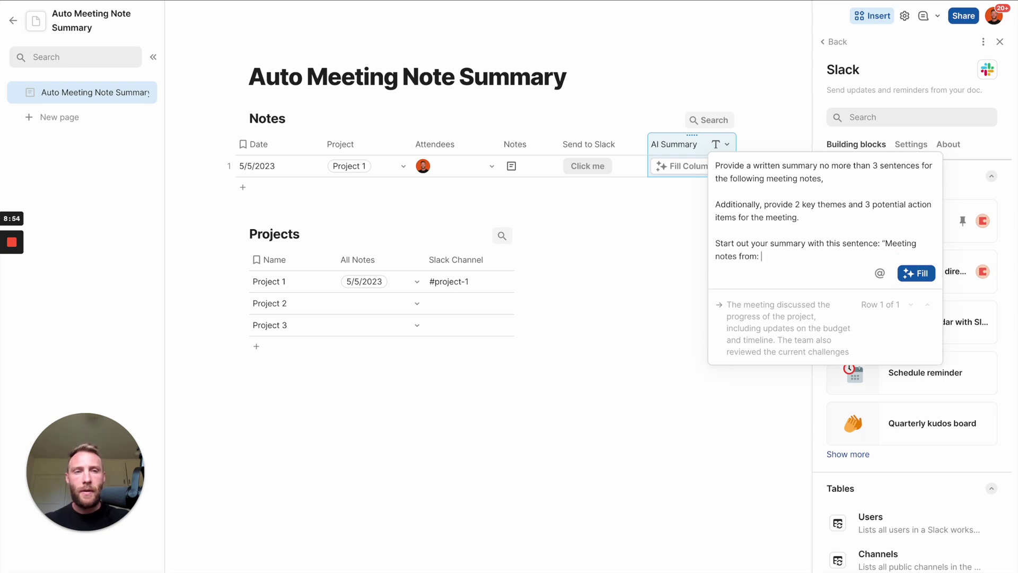
{"action": "type", "text": " from:"}
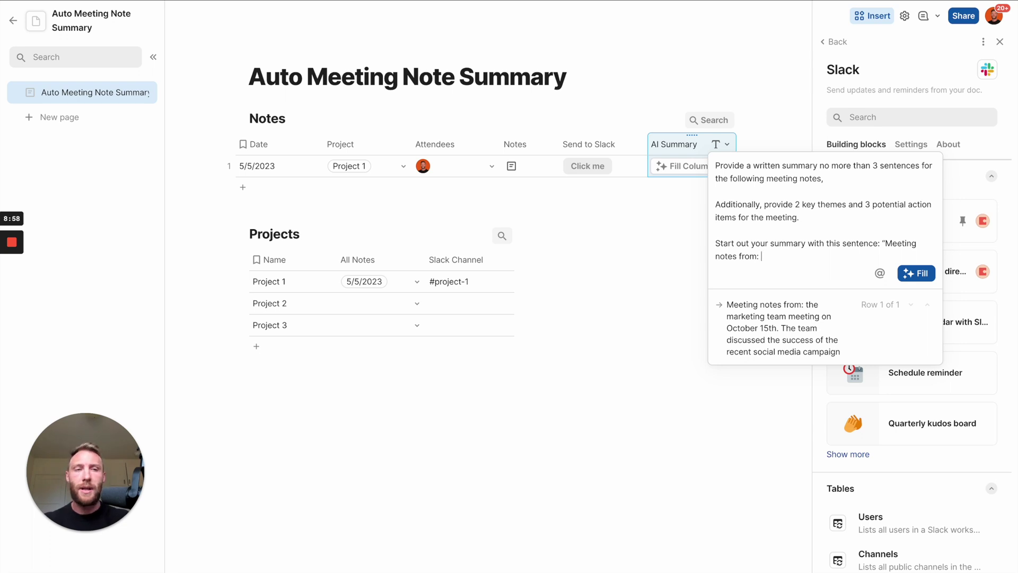
{"action": "left_click", "coordinate": [879, 273]}
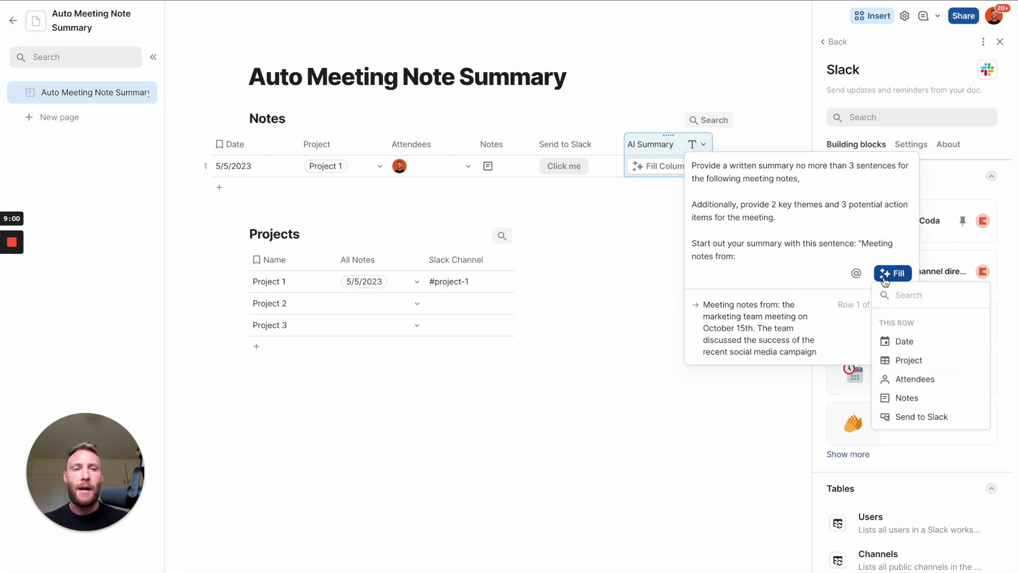
{"action": "left_click", "coordinate": [881, 341]}
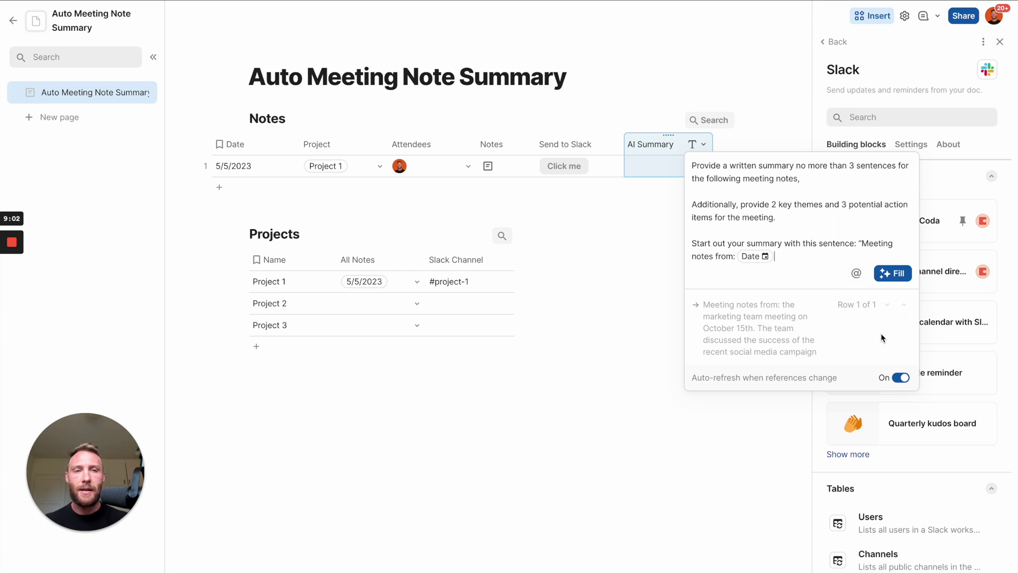
{"action": "type", "text": "\""}
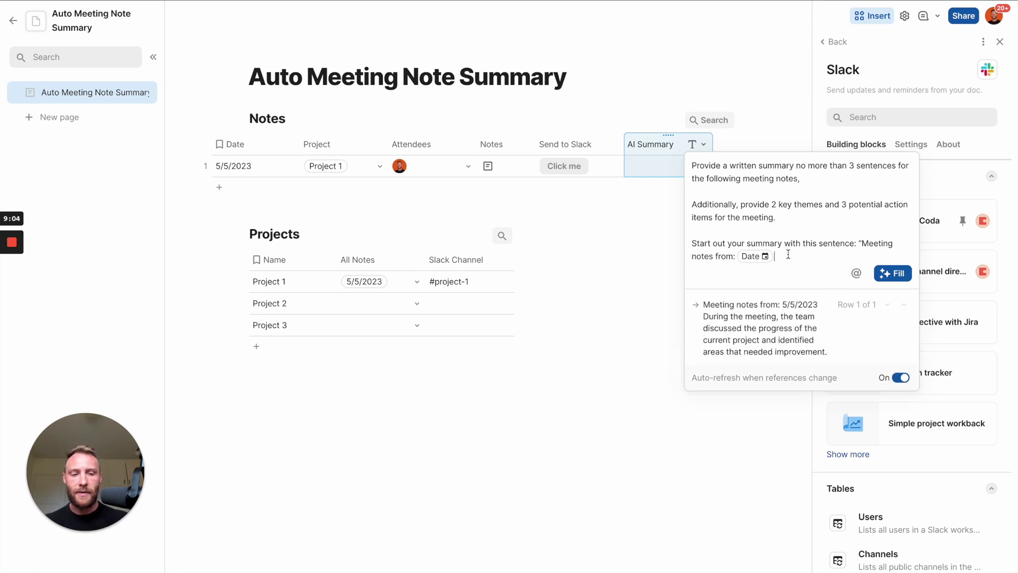
Add the line "Meeting notes to summarize:" with a reference to this row's Notes column to the prompt, and fill the AI Summary column.
{"action": "key", "text": "Return"}
{"action": "key", "text": "Return"}
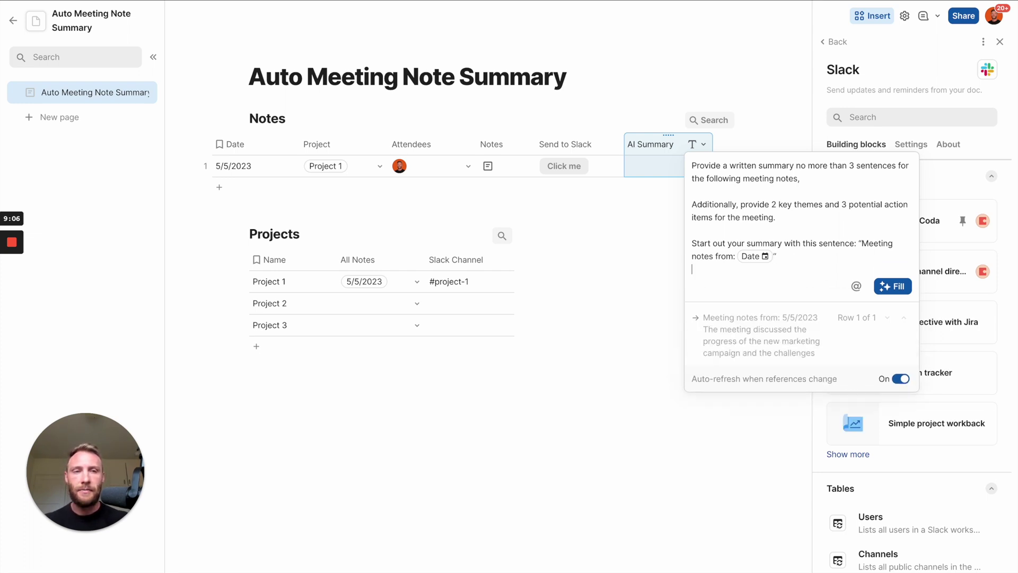
{"action": "type", "text": "Meeting no"}
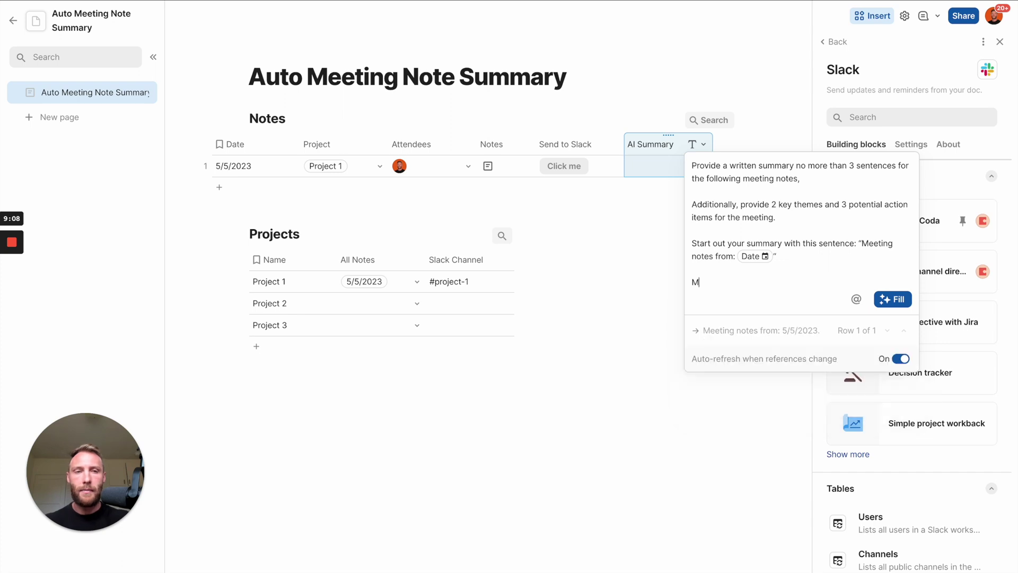
{"action": "type", "text": "summarize:"}
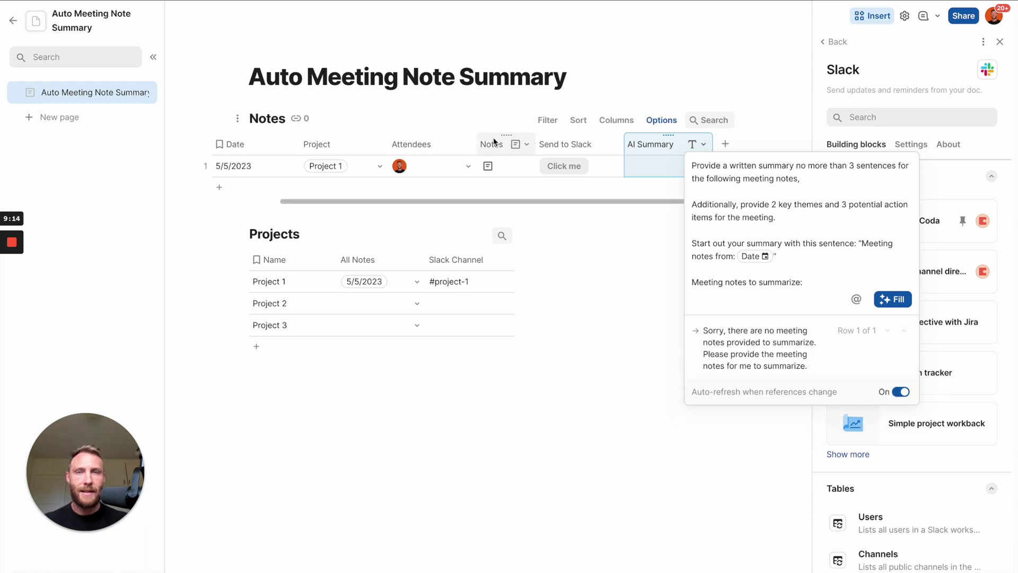
{"action": "left_click", "coordinate": [856, 299]}
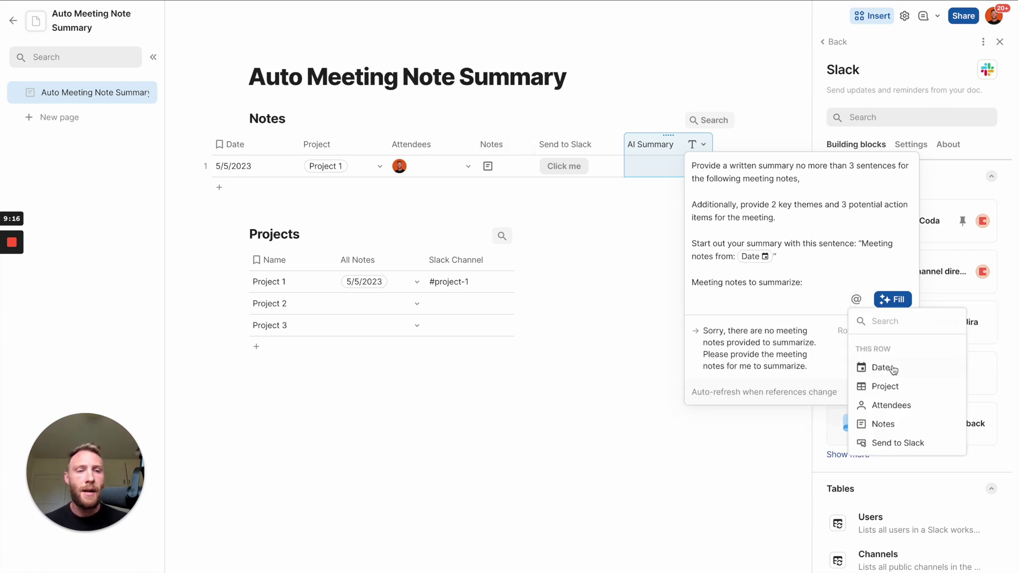
{"action": "left_click", "coordinate": [876, 424]}
{"action": "left_click", "coordinate": [896, 299]}
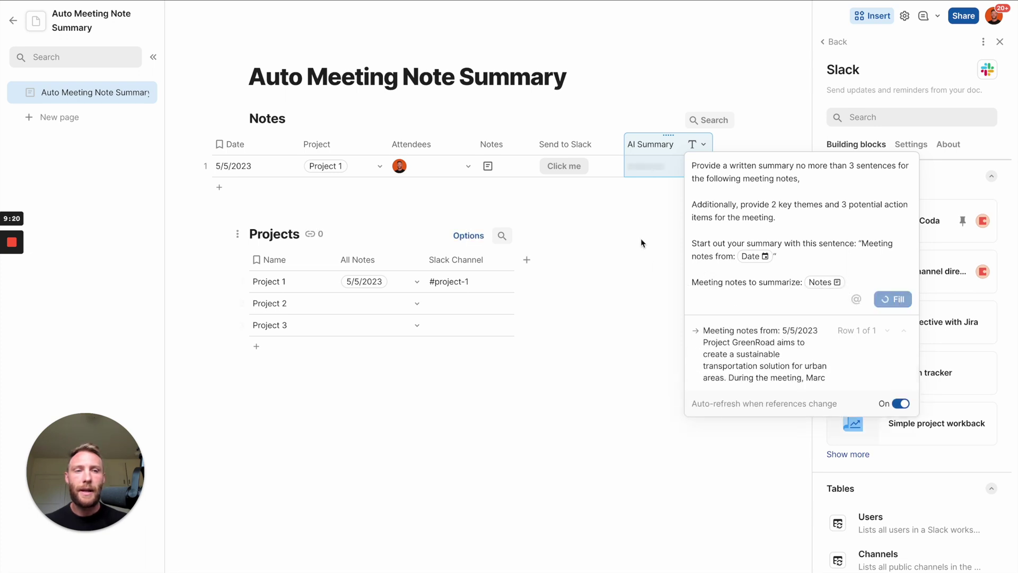
{"action": "left_click", "coordinate": [590, 232]}
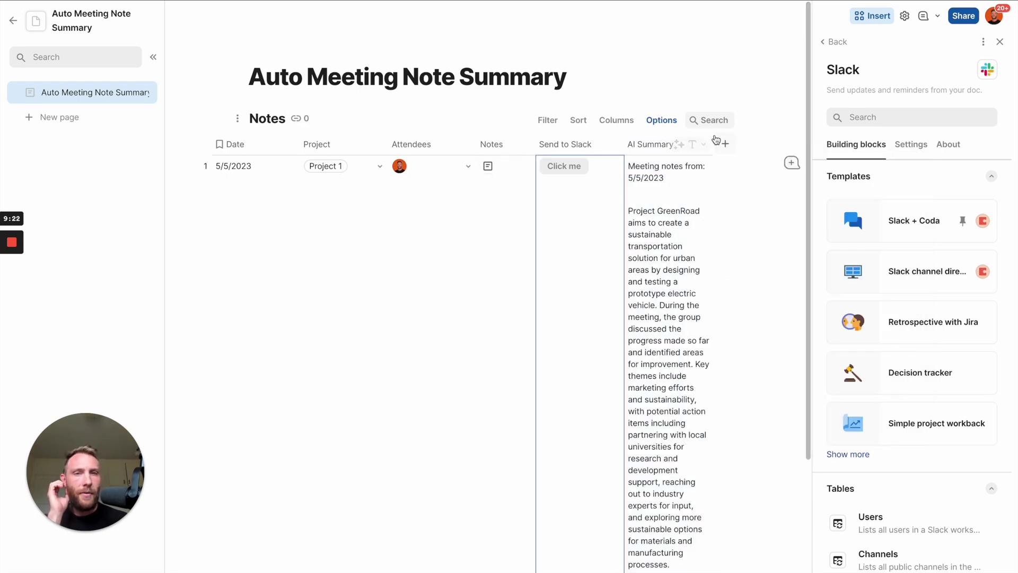
Widen the AI Summary column in the Notes table and bring its full summary text into view.
{"action": "left_click_drag", "start_coordinate": [711, 143], "coordinate": [785, 143]}
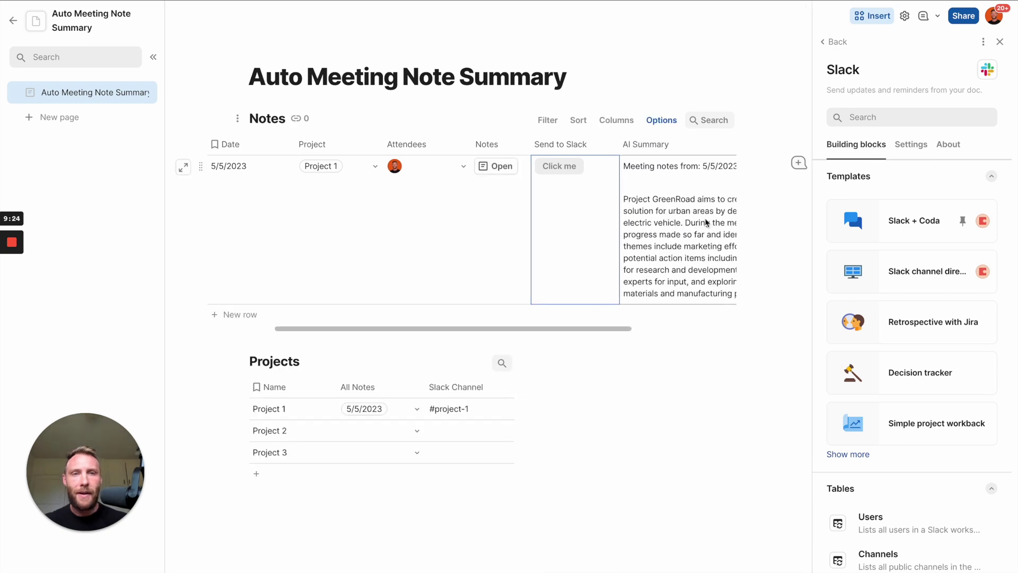
{"action": "scroll", "coordinate": [637, 217], "scroll_direction": "right", "scroll_amount": 3}
{"action": "scroll", "coordinate": [581, 216], "scroll_direction": "left", "scroll_amount": 1}
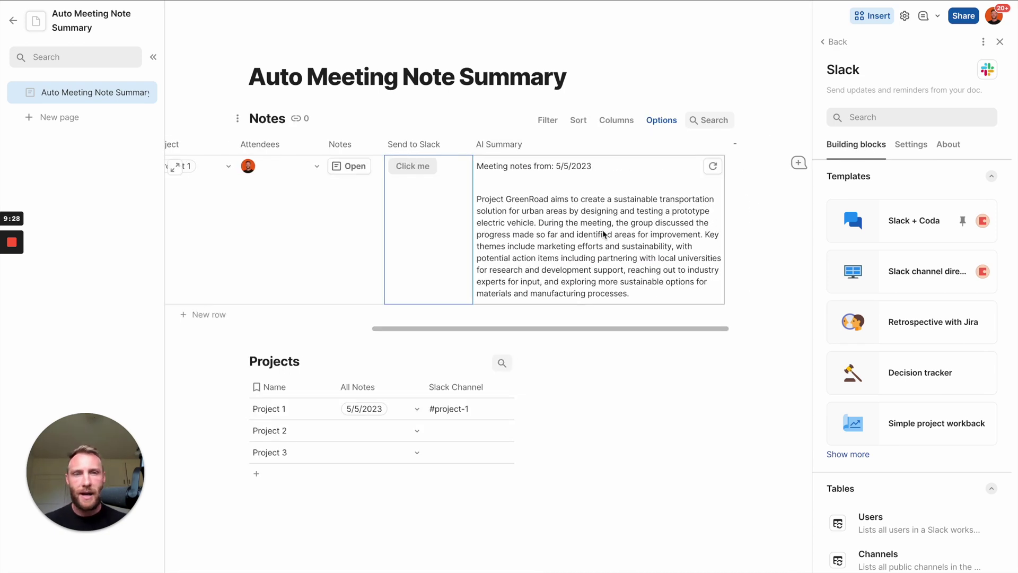
Edit the AI Summary assistant's prompt, removing "Additionally," so that the second paragraph starts with "Provide".
{"action": "left_click", "coordinate": [714, 144]}
{"action": "left_click", "coordinate": [721, 200]}
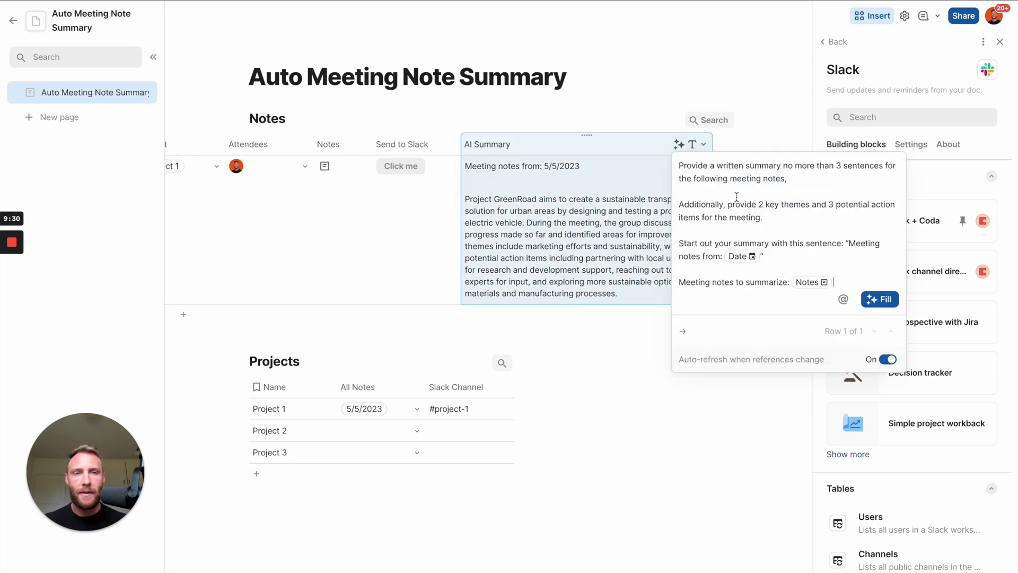
{"action": "left_click_drag", "start_coordinate": [729, 207], "coordinate": [701, 206]}
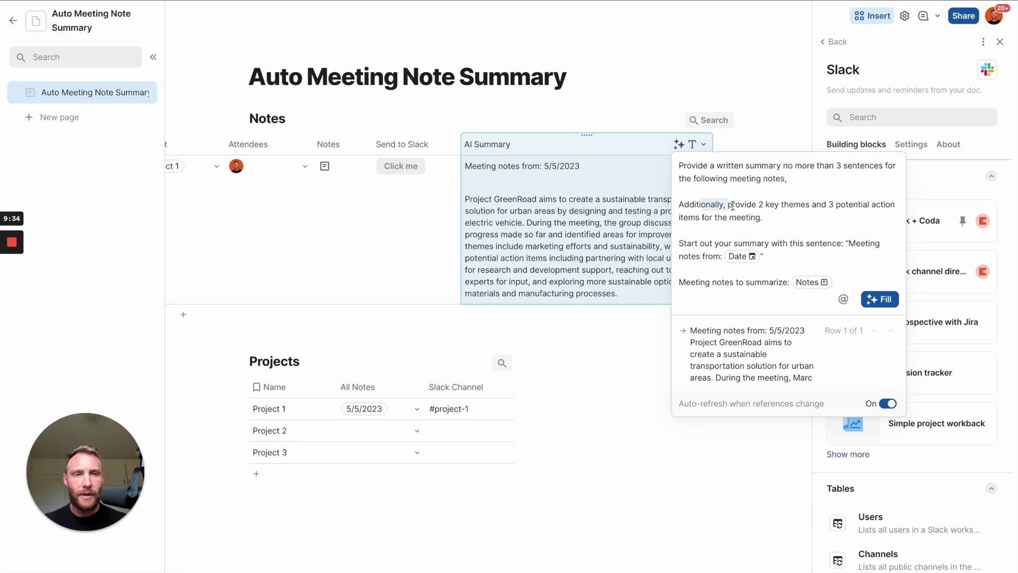
{"action": "left_click_drag", "start_coordinate": [732, 207], "coordinate": [679, 209]}
{"action": "type", "text": "P"}
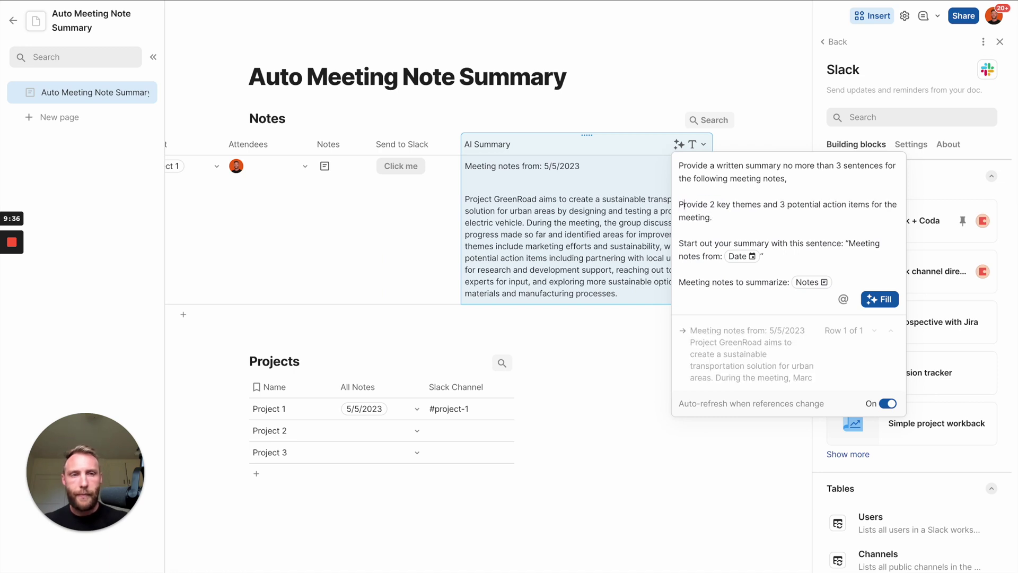
End the prompt's second paragraph with "as a separate section with bullet points" and refill the AI Summary column.
{"action": "left_click", "coordinate": [731, 220]}
{"action": "key", "text": "BackSpace"}
{"action": "type", "text": "a"}
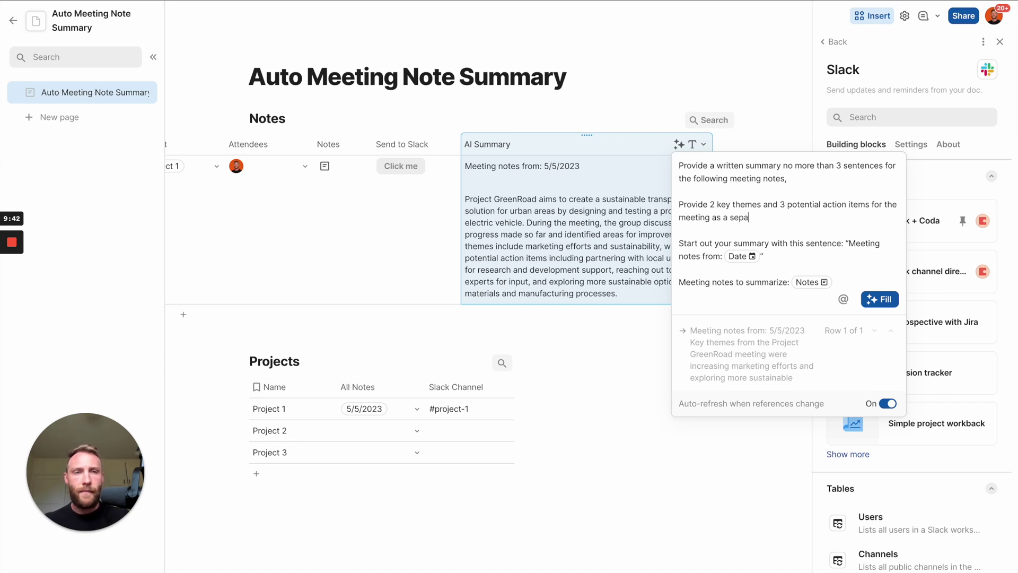
{"action": "type", "text": "s a se[arate sectipn"}
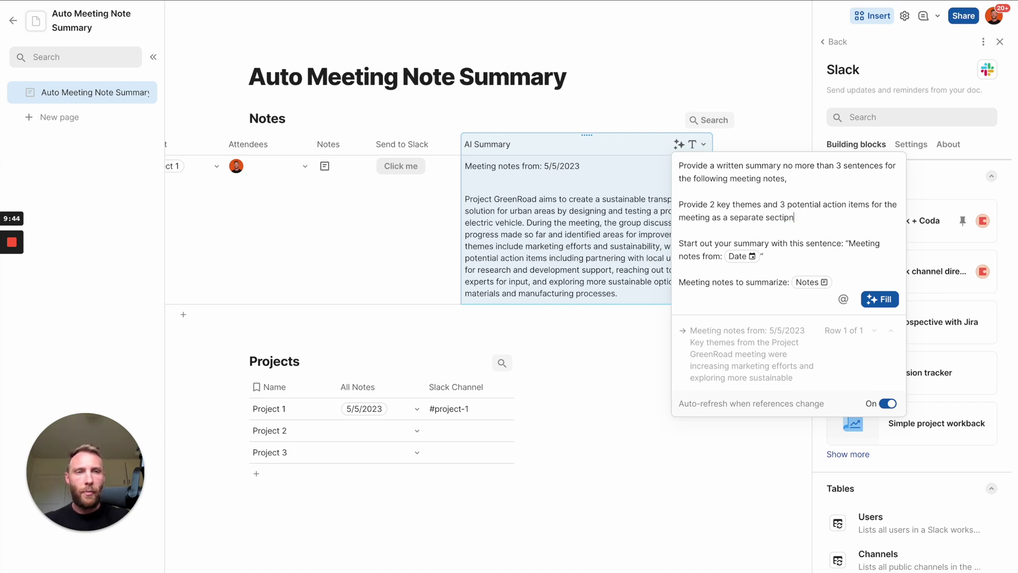
{"action": "key", "text": "BackSpace"}
{"action": "key", "text": "BackSpace"}
{"action": "type", "text": "on with bullet points"}
{"action": "left_click", "coordinate": [877, 299]}
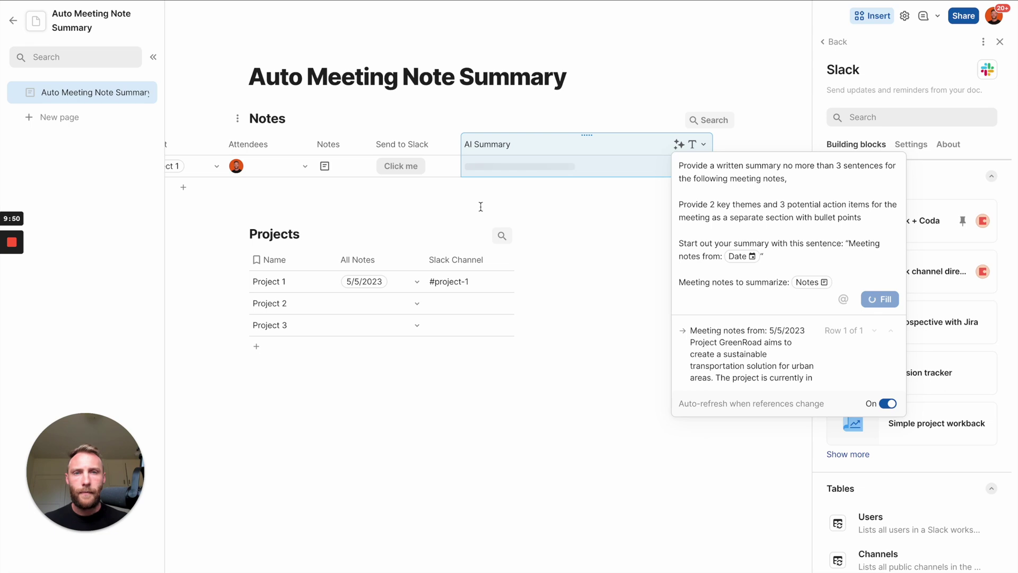
{"action": "left_click", "coordinate": [483, 281]}
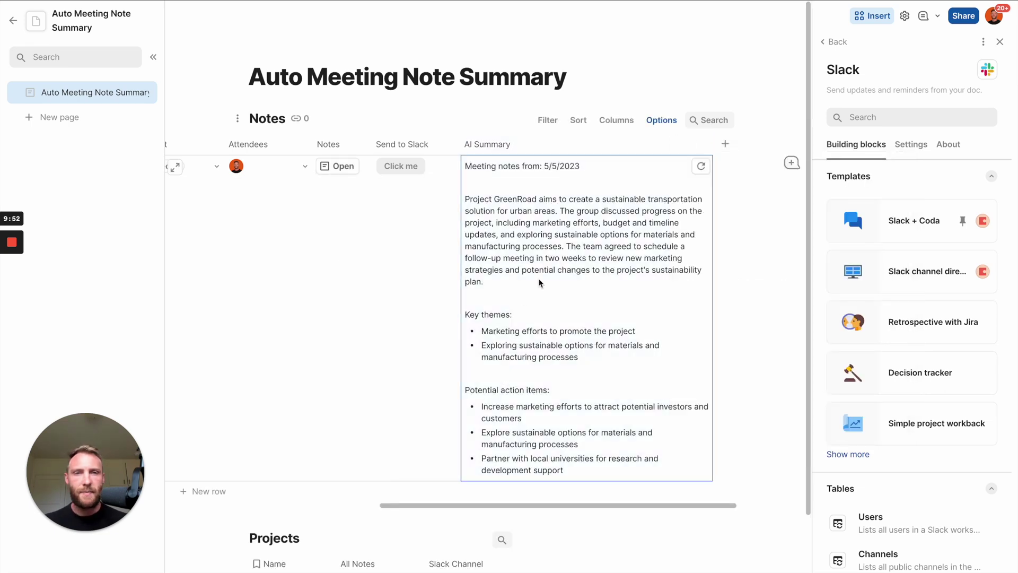
Unwrap the text in the AI Summary column of the Notes table.
{"action": "left_click", "coordinate": [700, 145]}
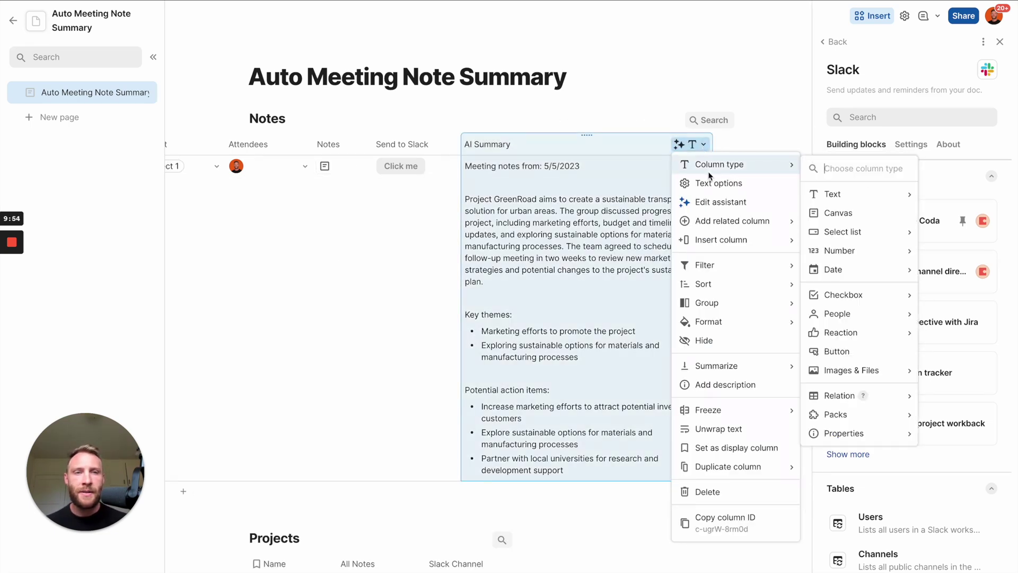
{"action": "left_click", "coordinate": [710, 428]}
{"action": "scroll", "coordinate": [513, 165], "scroll_direction": "left", "scroll_amount": 5}
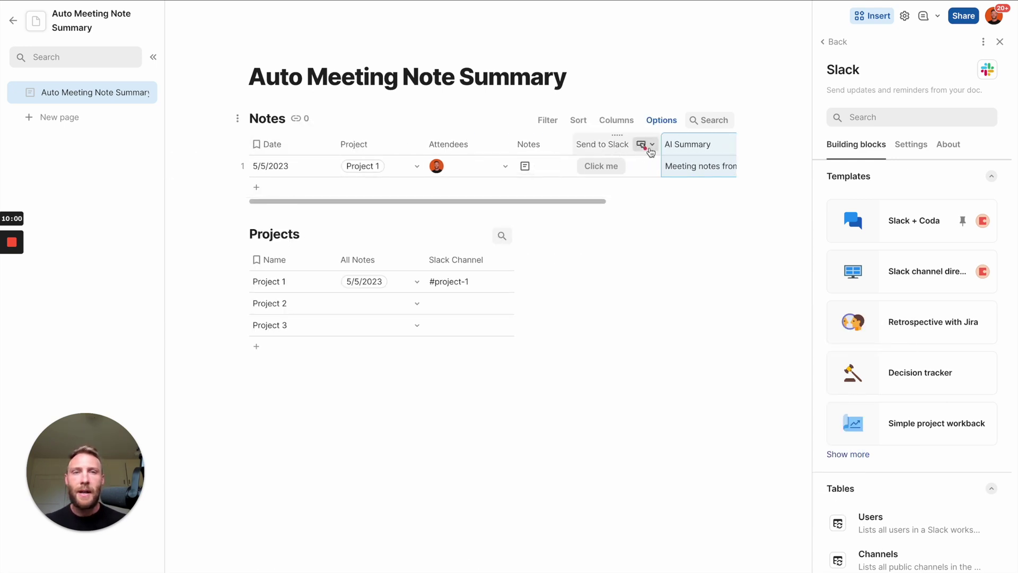
Set the message content of the Send to Slack button's Post message action to the AI Summary column.
{"action": "left_click", "coordinate": [644, 145]}
{"action": "left_click", "coordinate": [691, 186]}
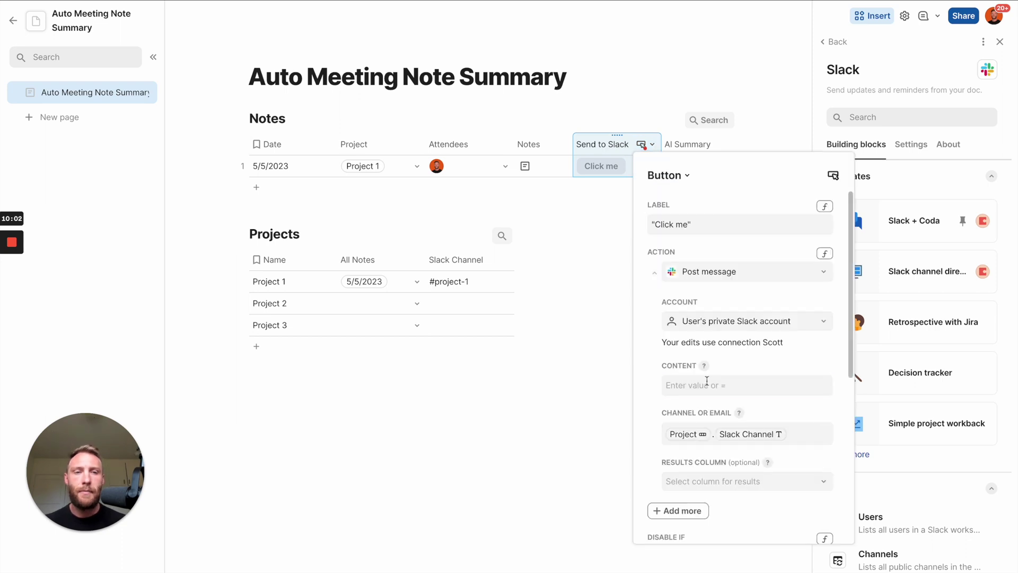
{"action": "left_click", "coordinate": [707, 384]}
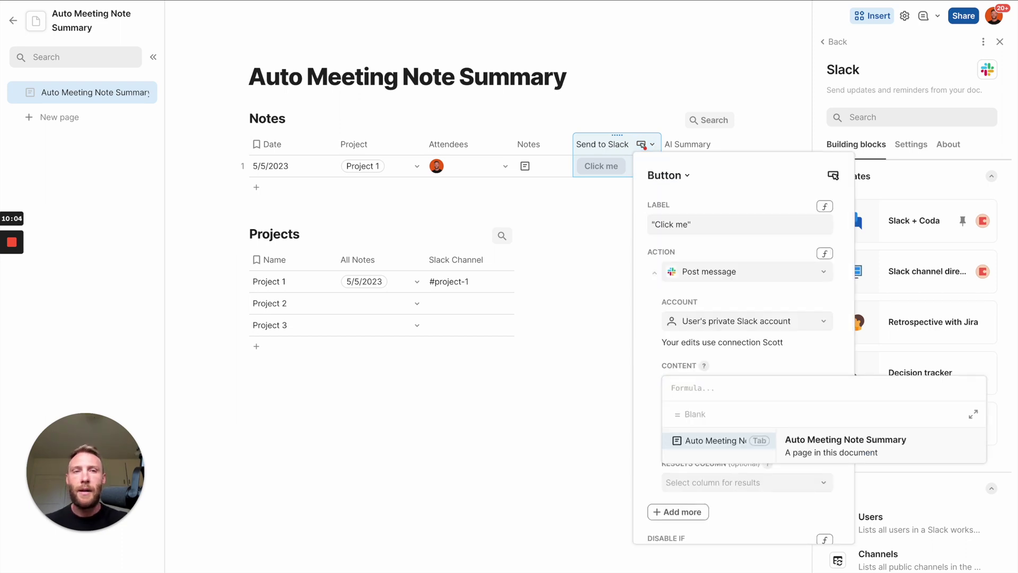
{"action": "type", "text": "AI Summary"}
{"action": "key", "text": "Tab"}
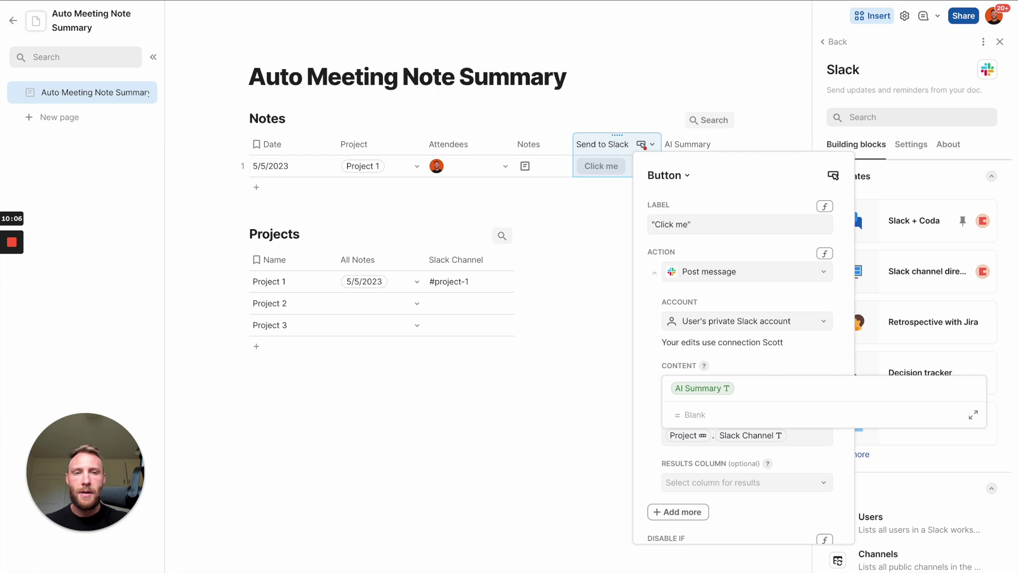
Change the label of the button in the Send to Slack column to "Send to Slack".
{"action": "left_click", "coordinate": [674, 225]}
{"action": "key", "text": "ctrl+a"}
{"action": "type", "text": "Se"}
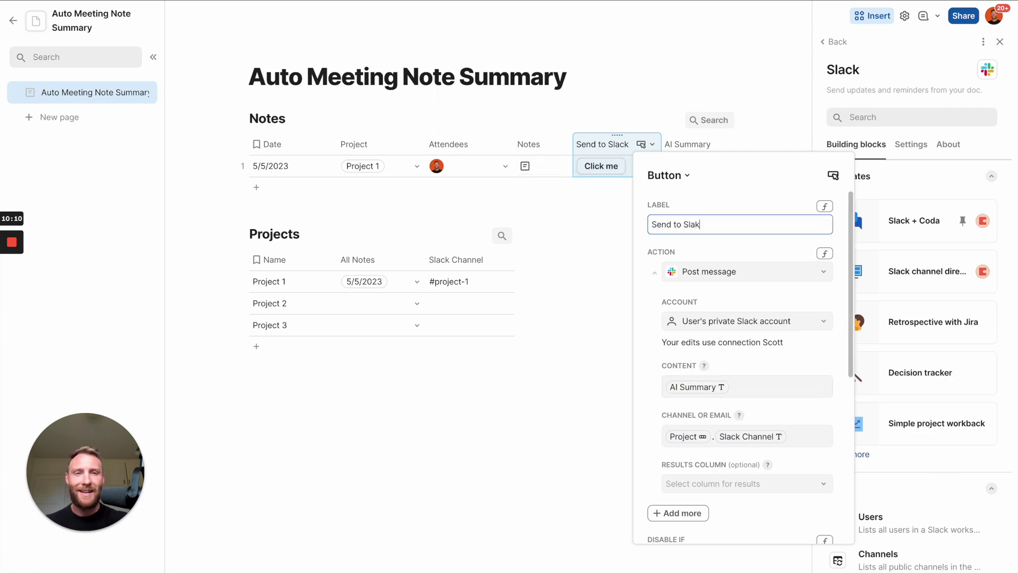
{"action": "type", "text": "nd to Slack"}
Switch to the "Summarized Meeting Notes -> Slack" doc and view its Notes table.
{"action": "left_click", "coordinate": [615, 152]}
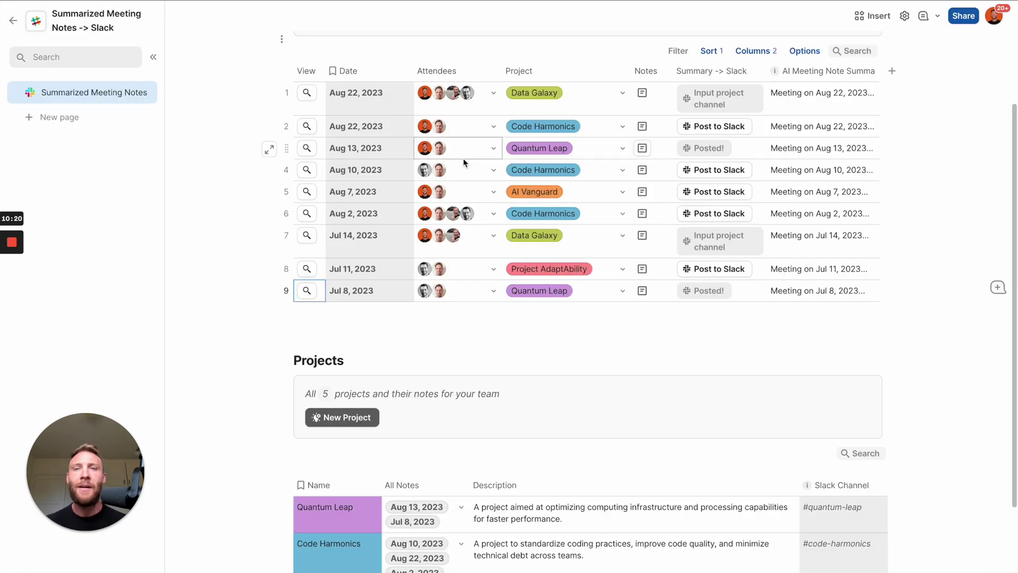
{"action": "scroll", "coordinate": [463, 158], "scroll_direction": "up", "scroll_amount": 3}
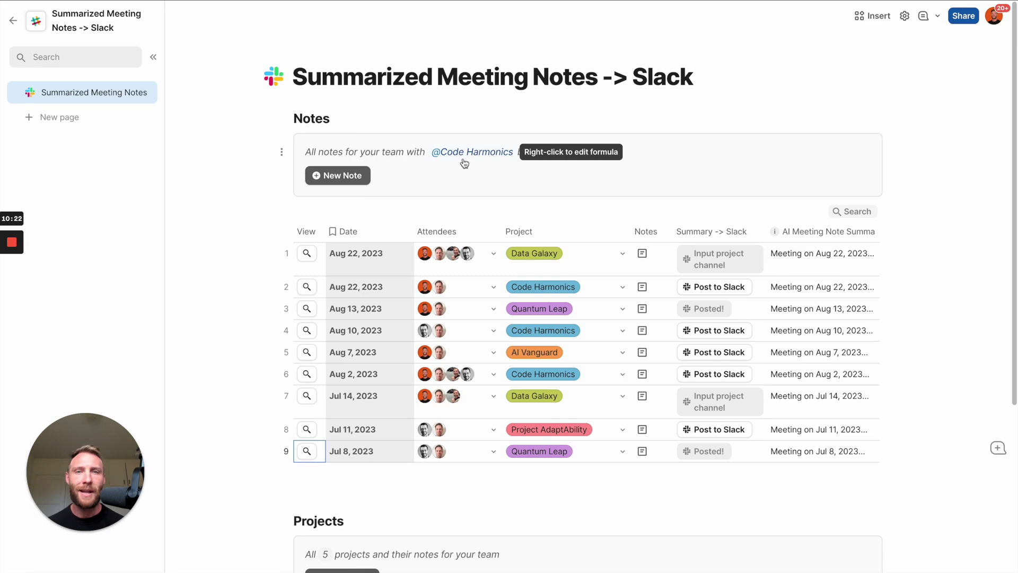